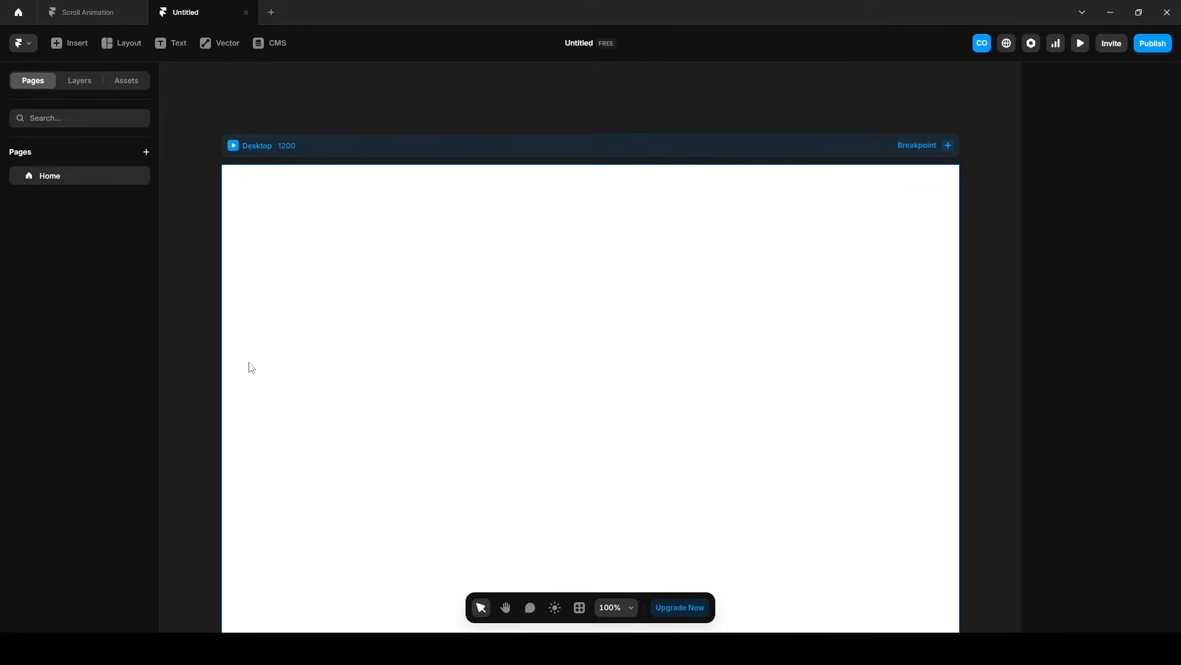
Add a vertical stack layout to the Desktop breakpoint of the Home page.
left_click(64, 178)
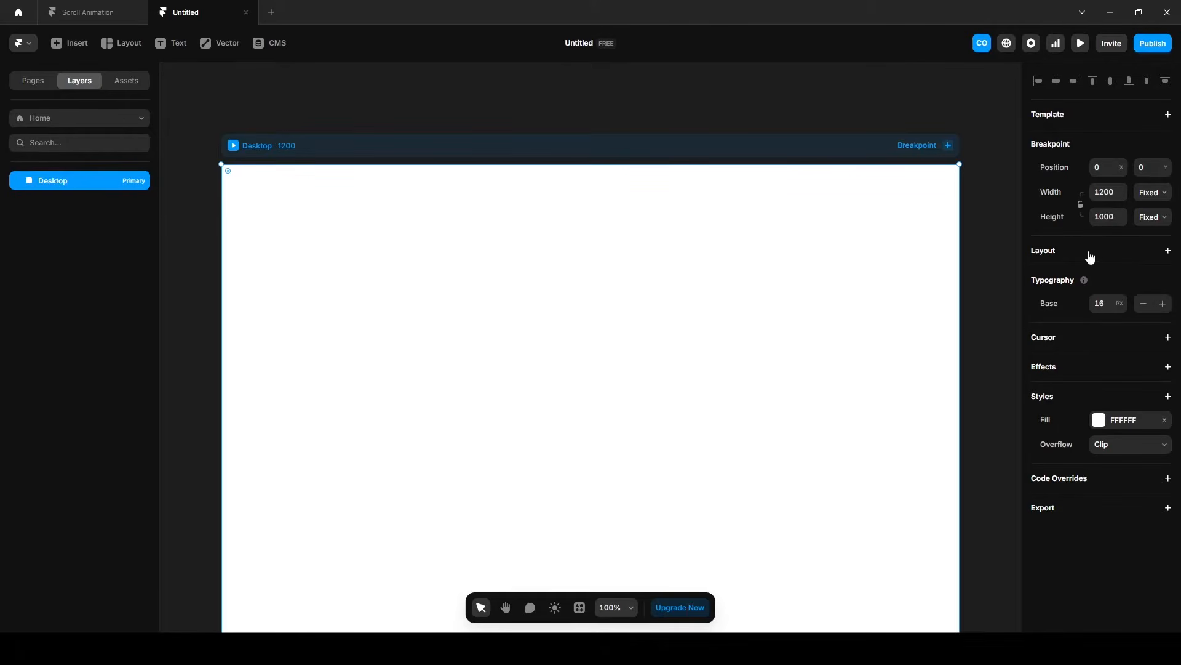
left_click(1057, 253)
scroll(611, 322, "down", 3)
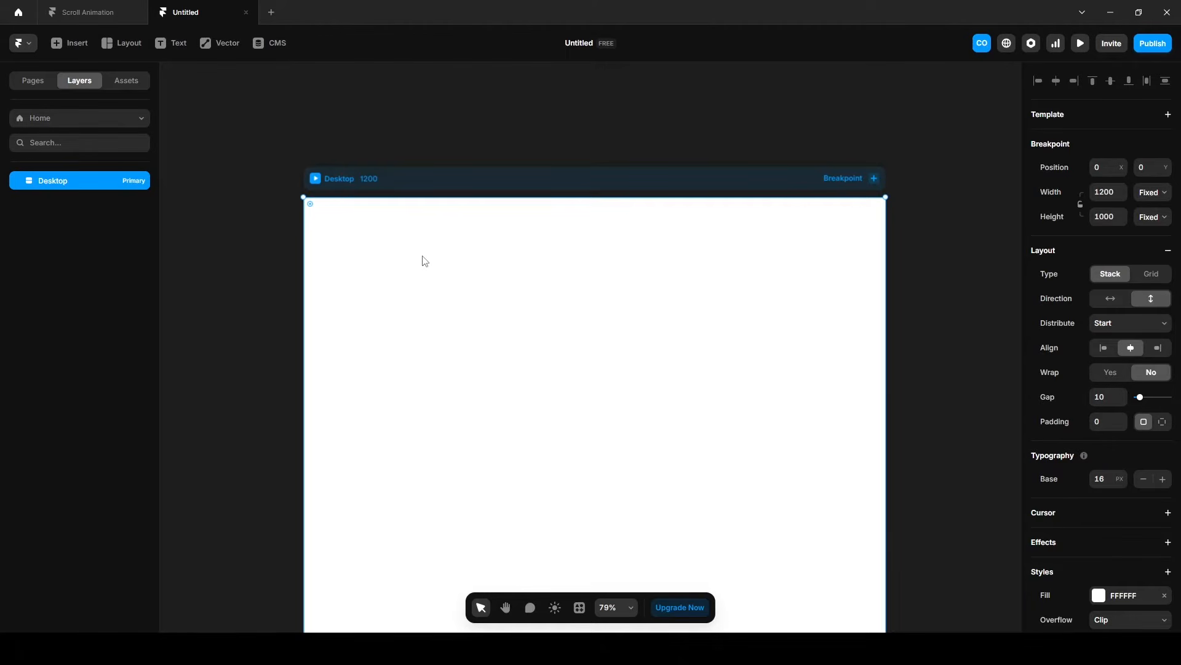
Draw a frame about 478 px high inside the Desktop breakpoint and set its width to Fill.
key("f")
left_click_drag(392, 238, 736, 474)
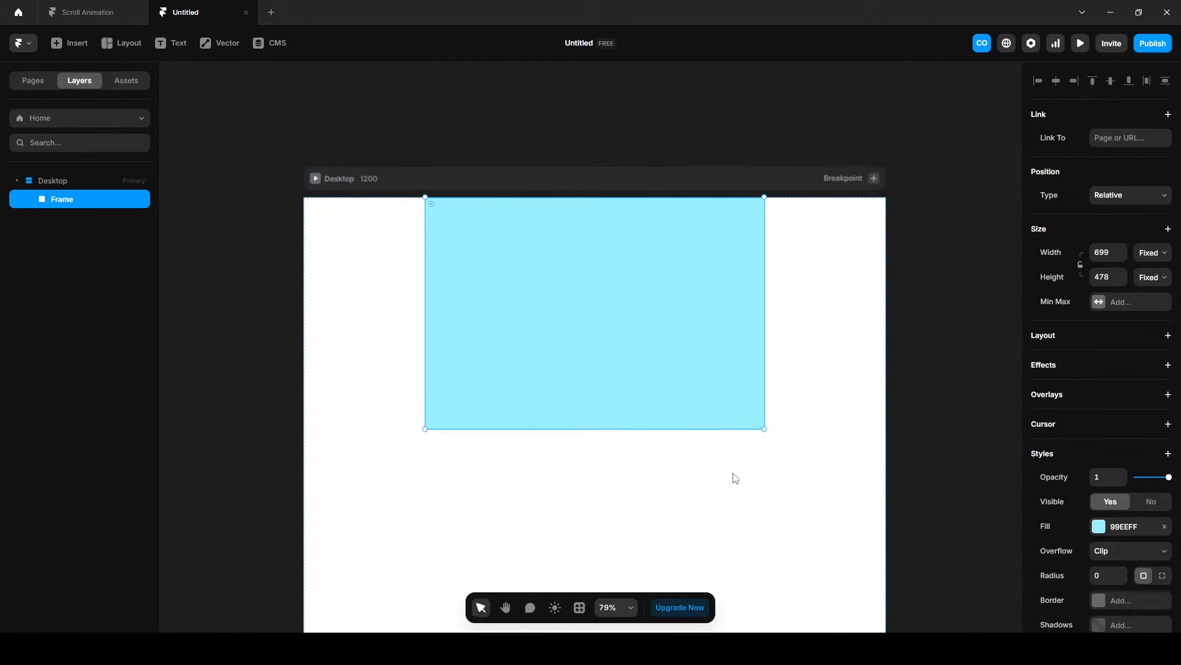
left_click(1153, 252)
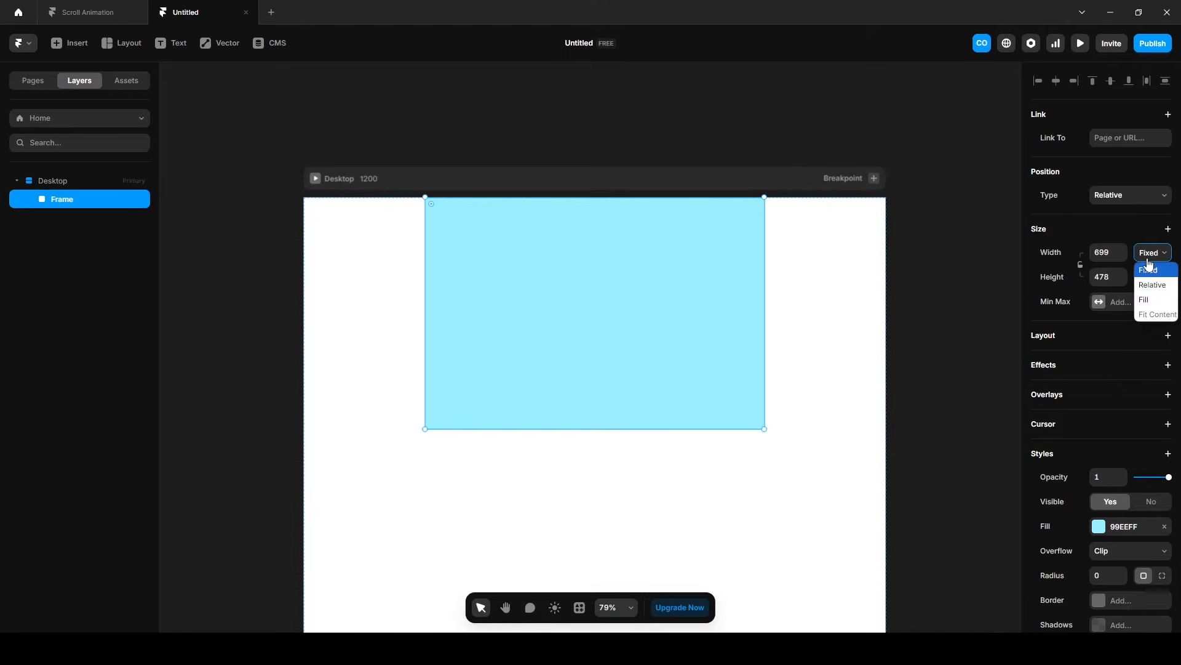
left_click(1146, 304)
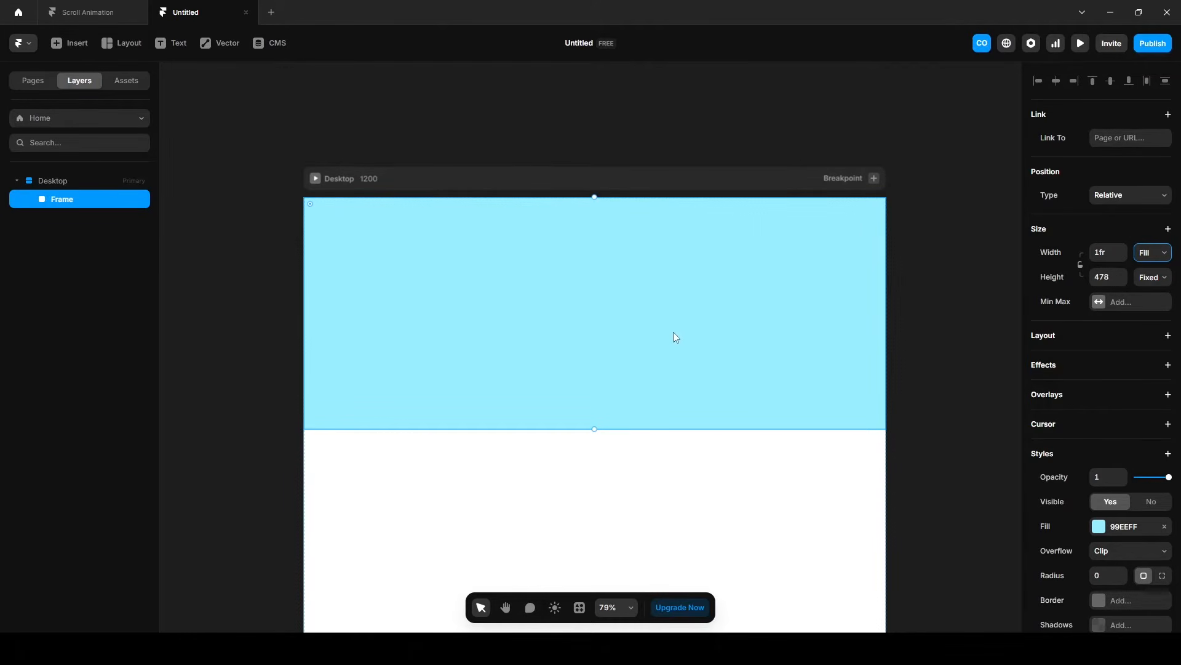
Convert the frame into a component named "Main".
right_click(71, 203)
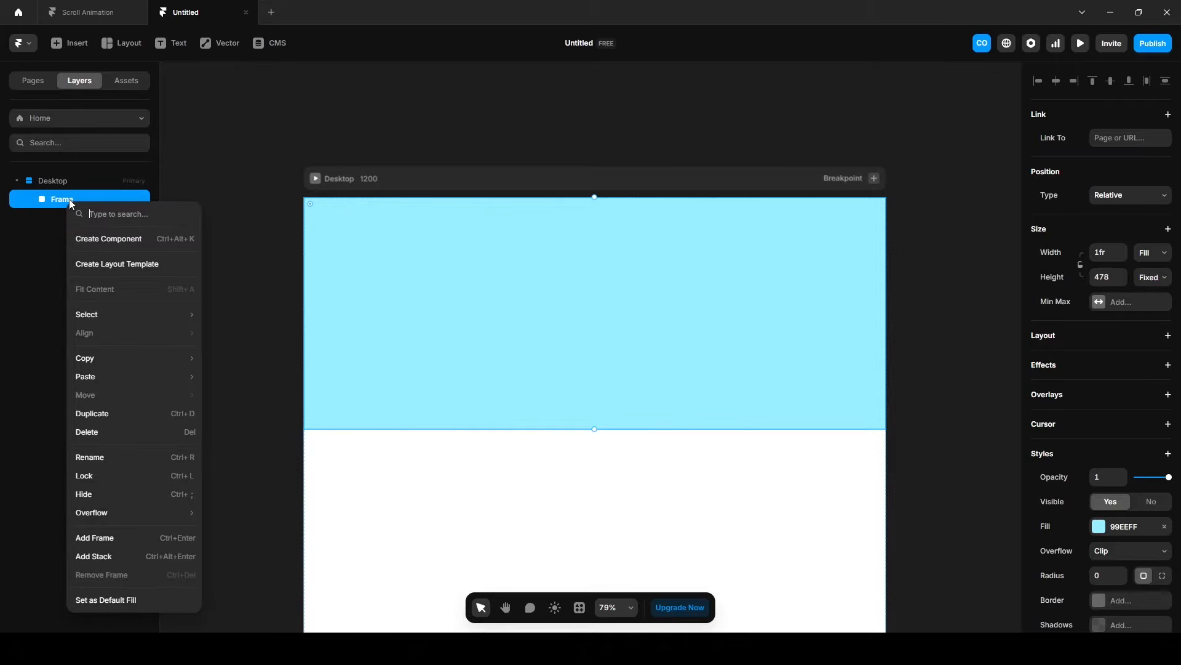
left_click(105, 238)
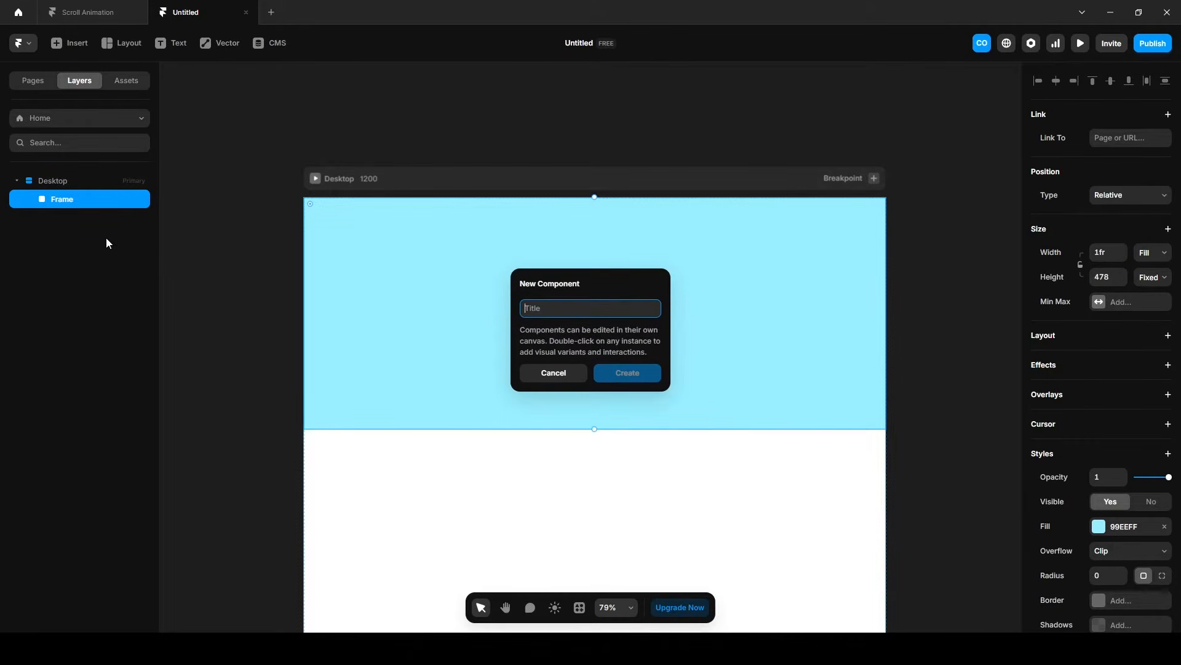
type("Main")
key("Return")
Set the height of the component's primary variant to 800 and give it a stack layout.
left_click(1088, 270)
type("800")
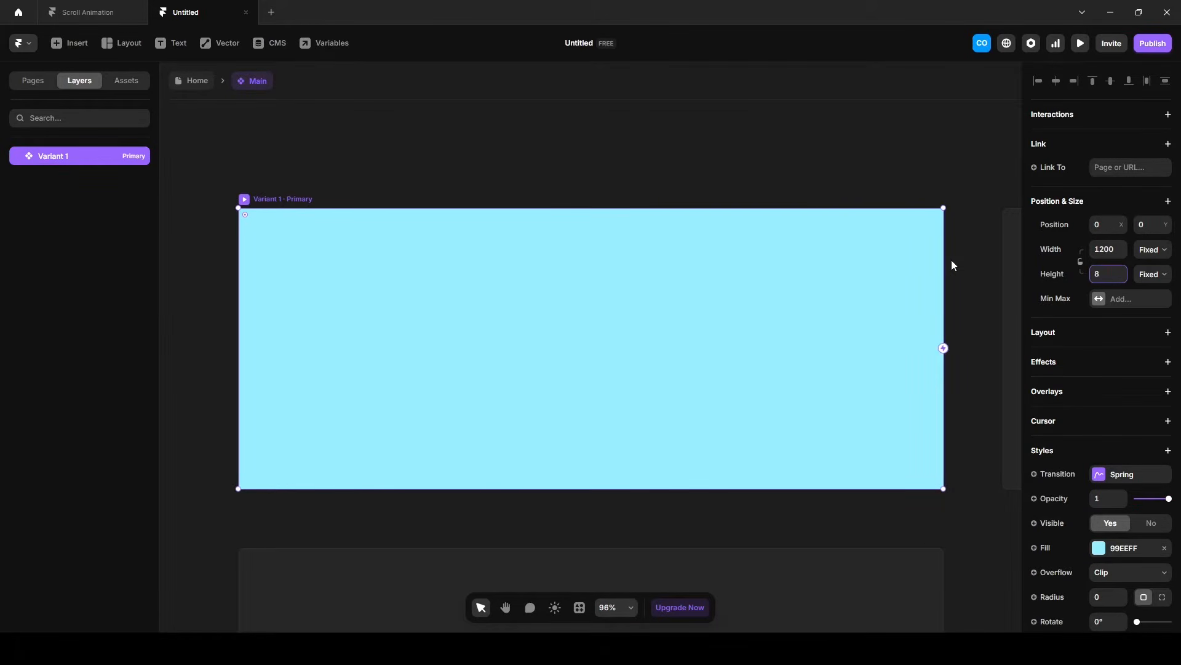
key("Return")
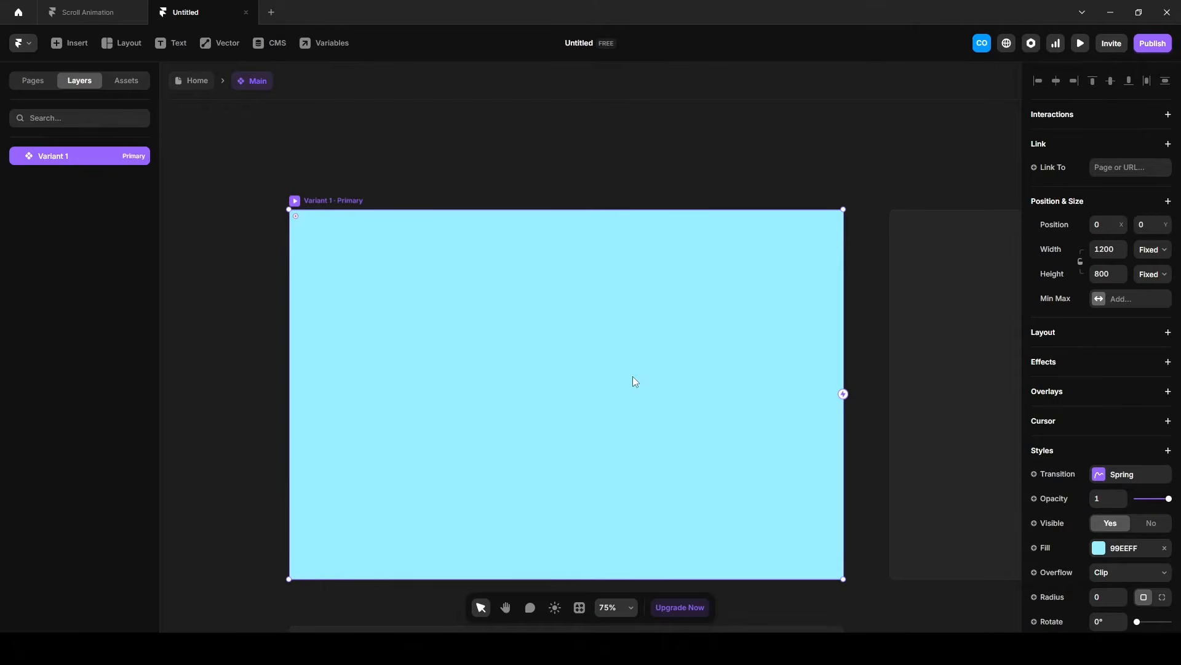
left_click(1058, 338)
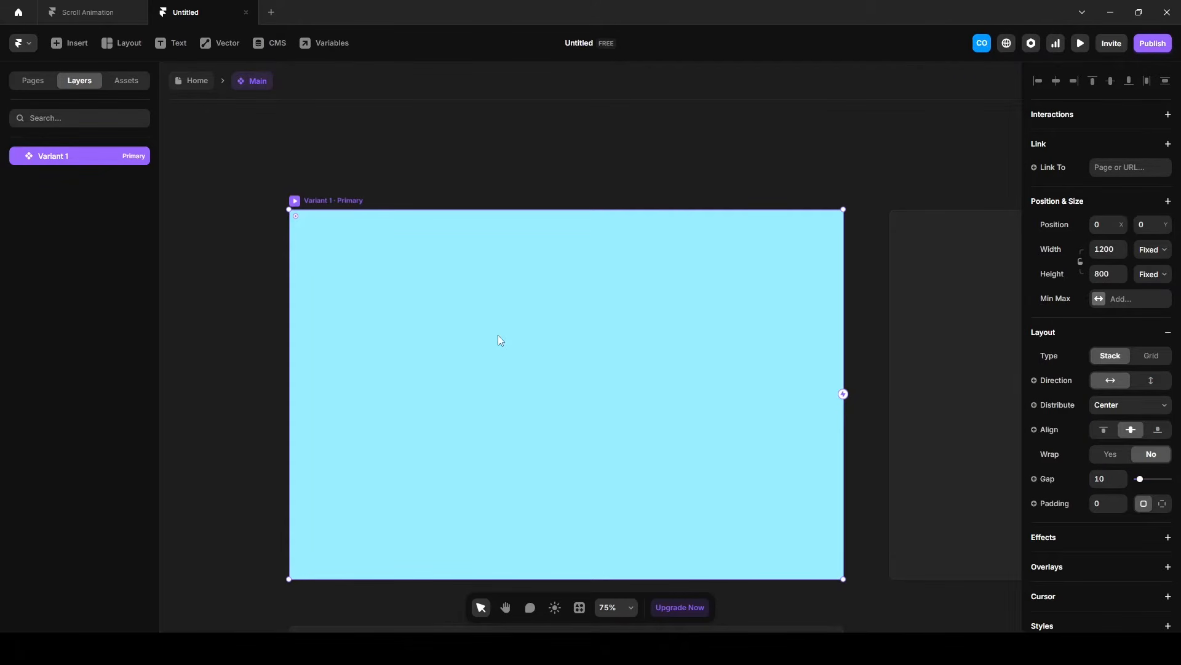
Add a text layer reading "SPARK" inside the primary variant.
key("t")
left_click(516, 336)
type("SPARK")
Set the SPARK text's font to Inter Display and its color to 1D1D1D.
key("ctrl+a")
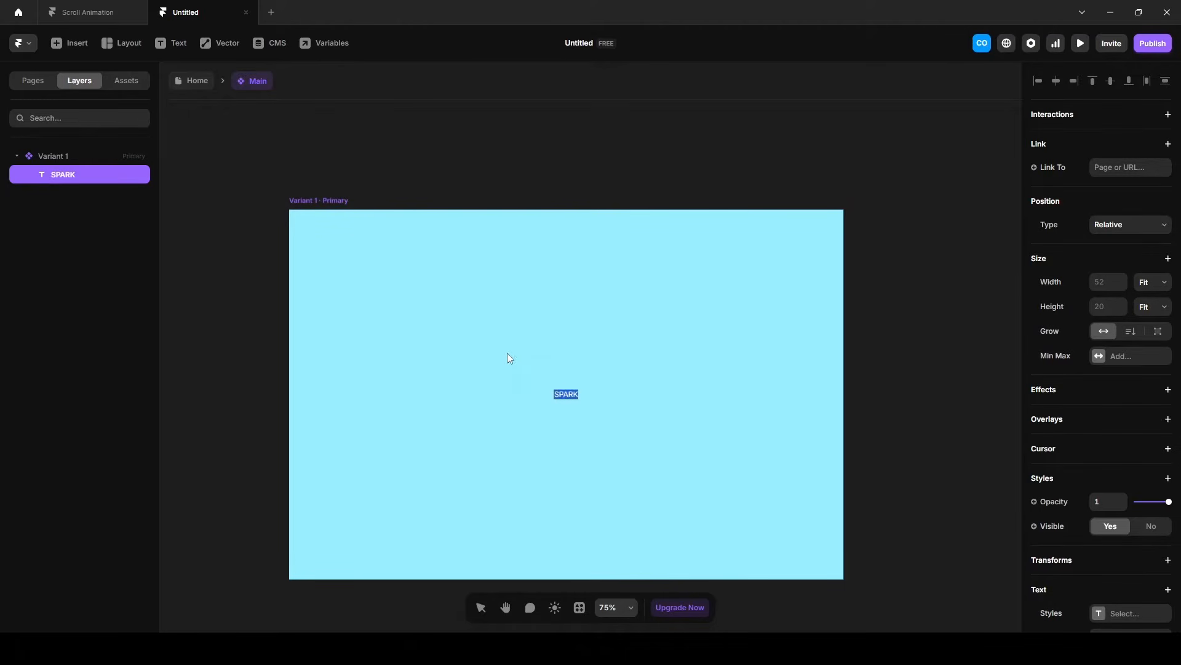
scroll(1062, 435, "down", 3)
left_click(1106, 460)
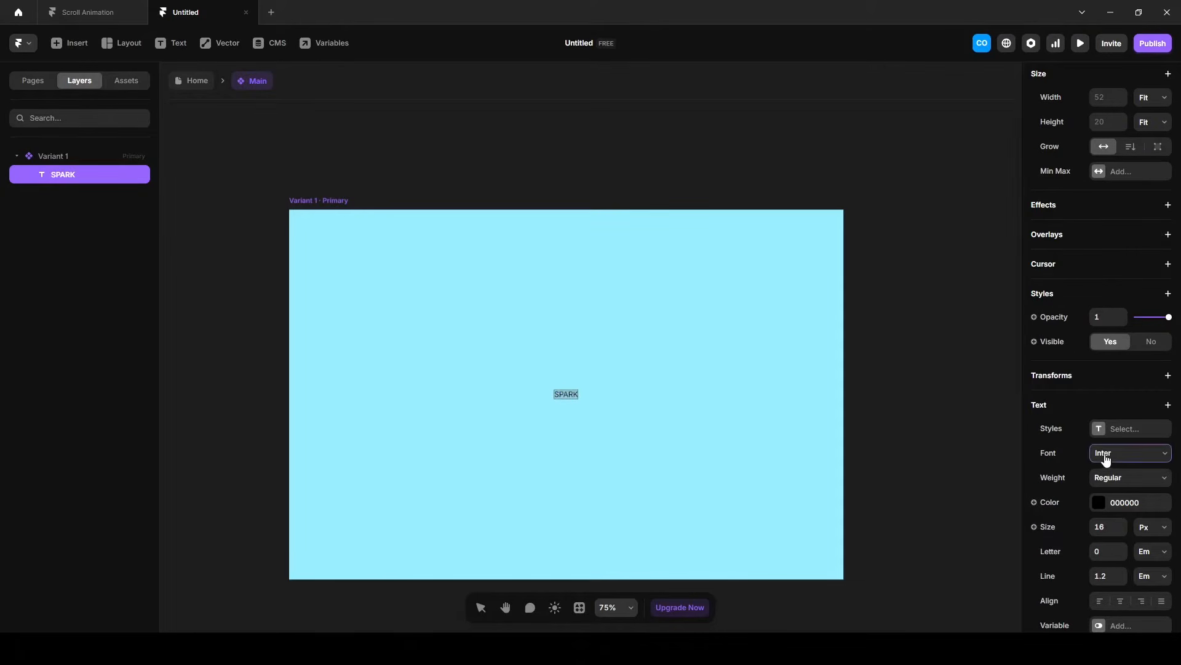
type("inter")
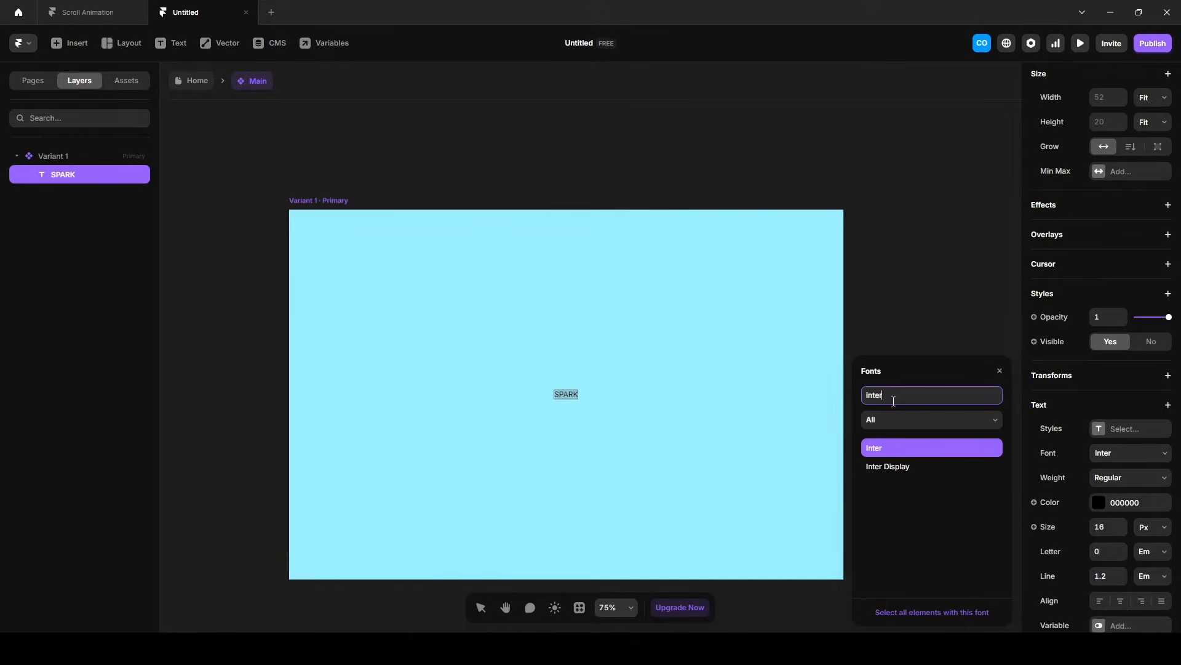
key("Down")
left_click(1134, 503)
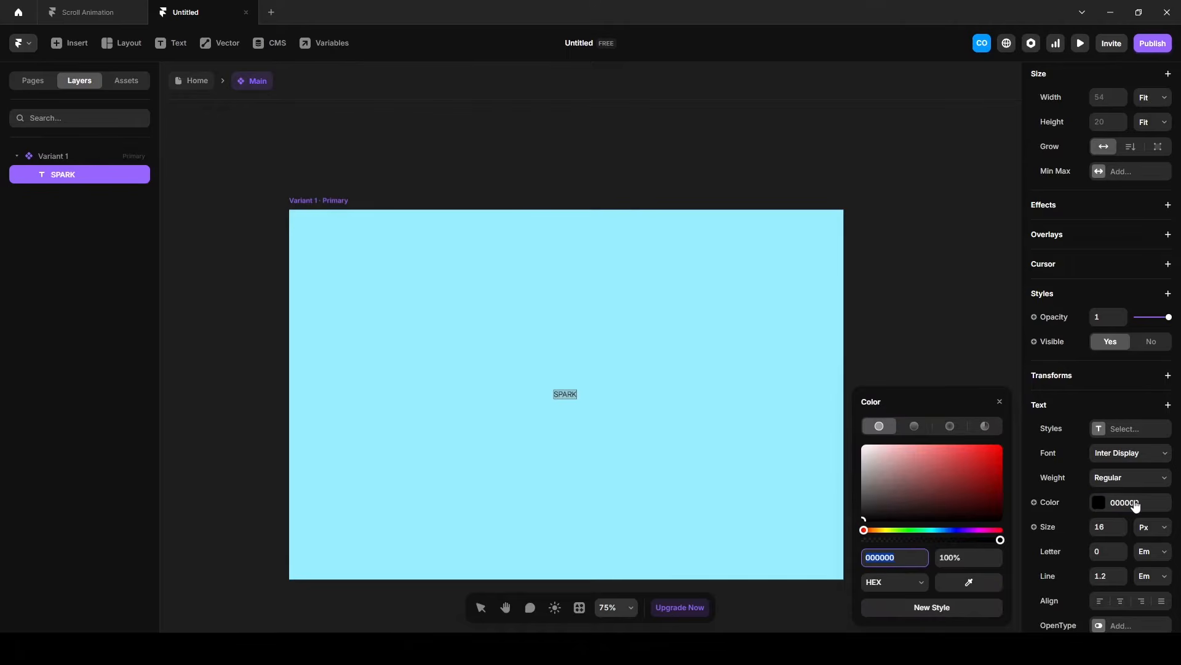
type("1D1D1D")
Set the SPARK text's size to 150 px and its weight to Bold.
left_click(1105, 527)
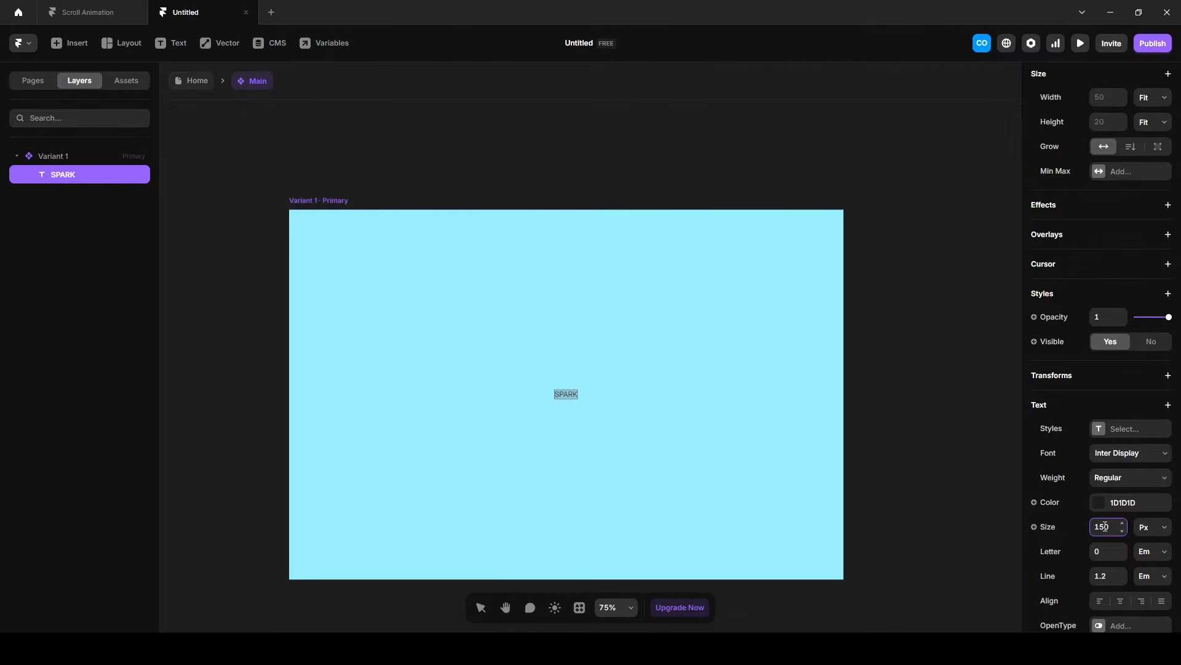
key("Return")
left_click(1130, 477)
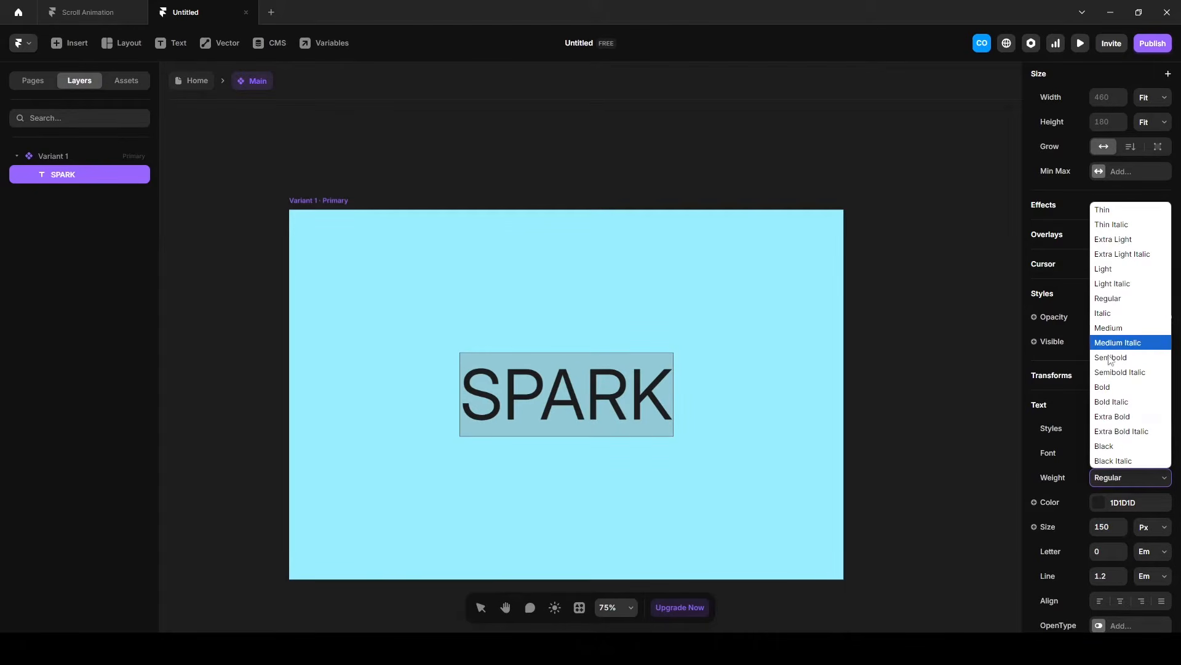
left_click(1107, 386)
Set the SPARK text's letter spacing to -0.03 em and finish text editing.
left_click(1102, 553)
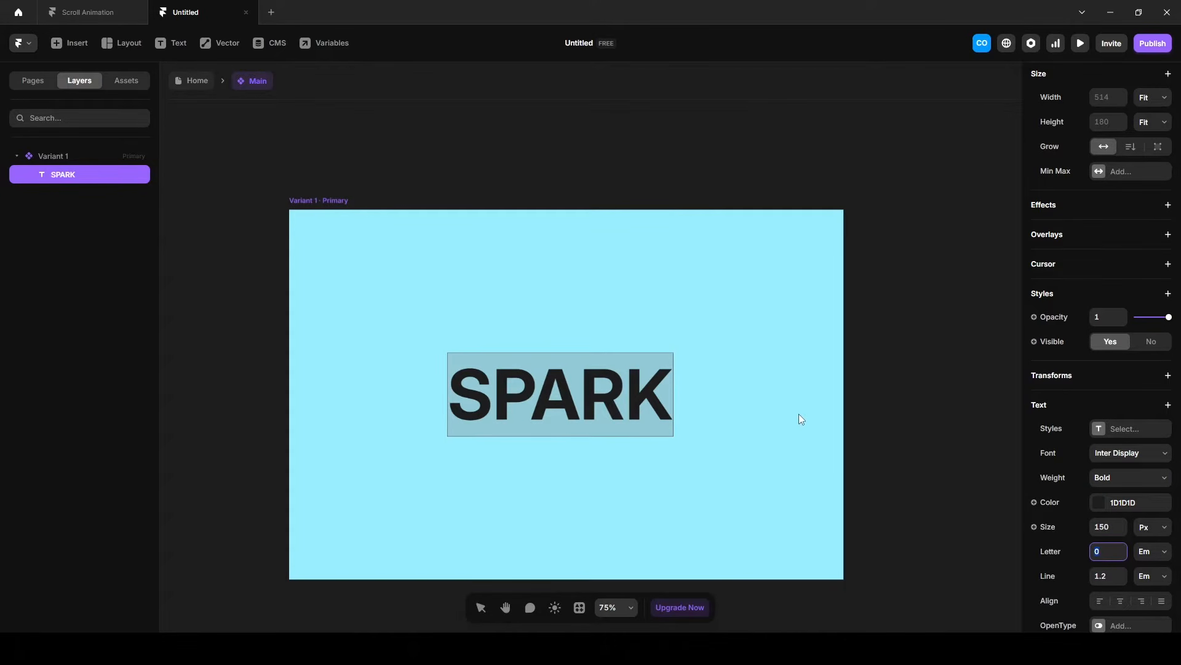
key("Down")
key("Down")
key("Down")
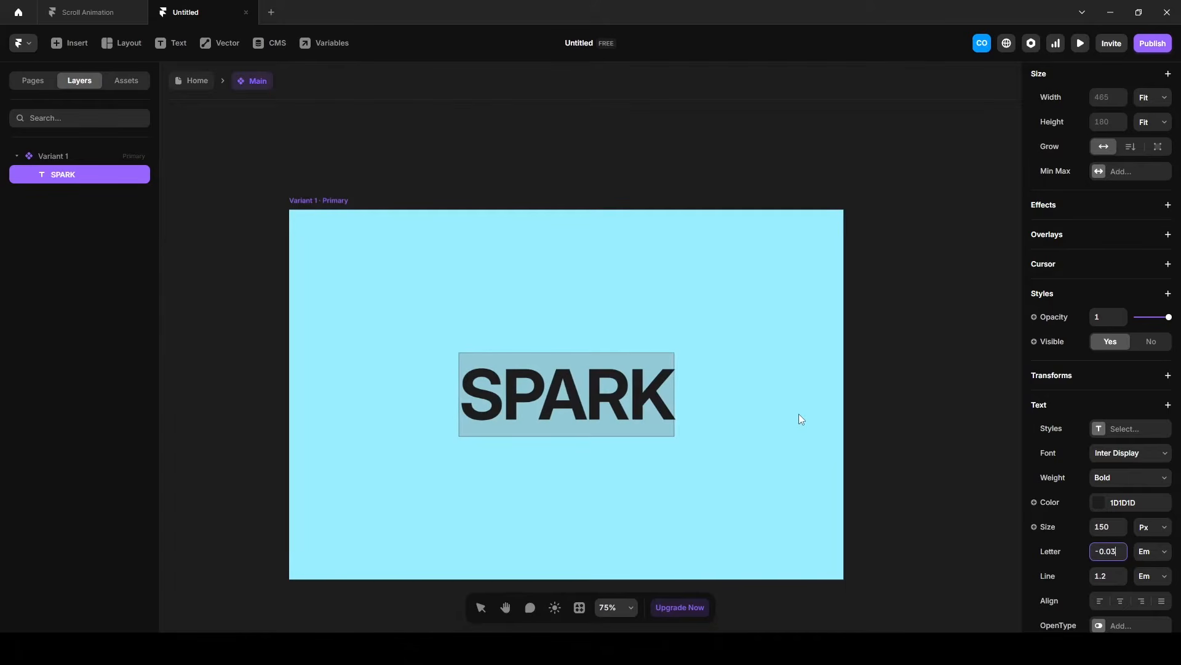
key("Escape")
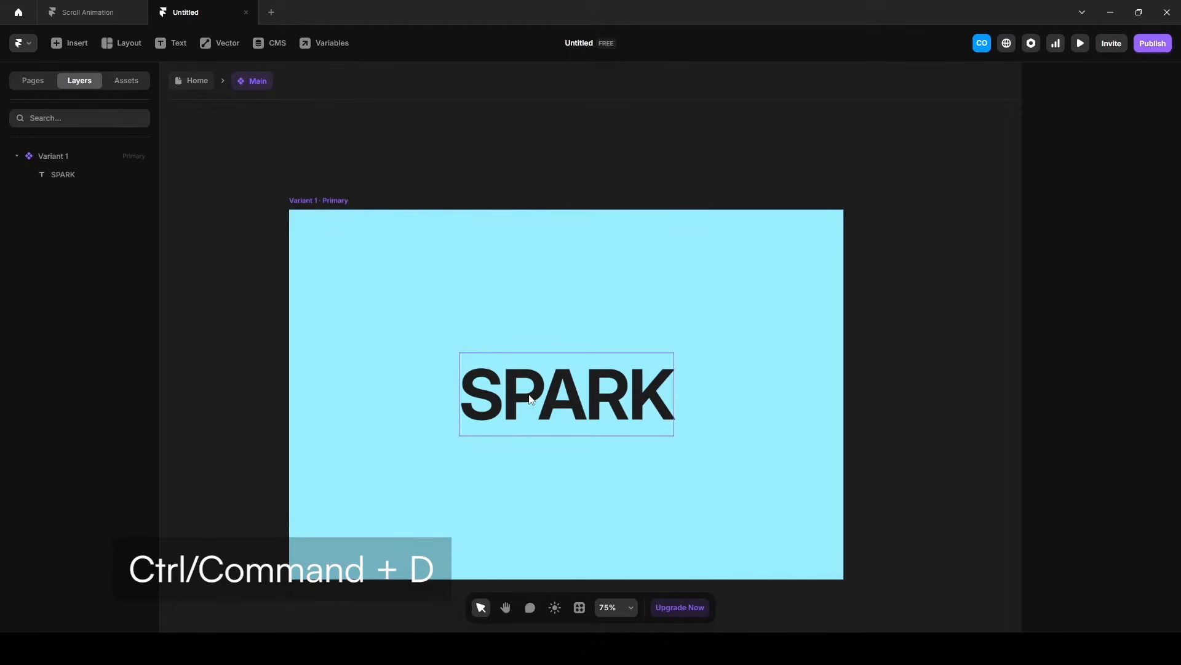
Duplicate the SPARK text layer three times.
left_click(531, 399)
key("ctrl+d")
key("ctrl+d")
key("ctrl+d")
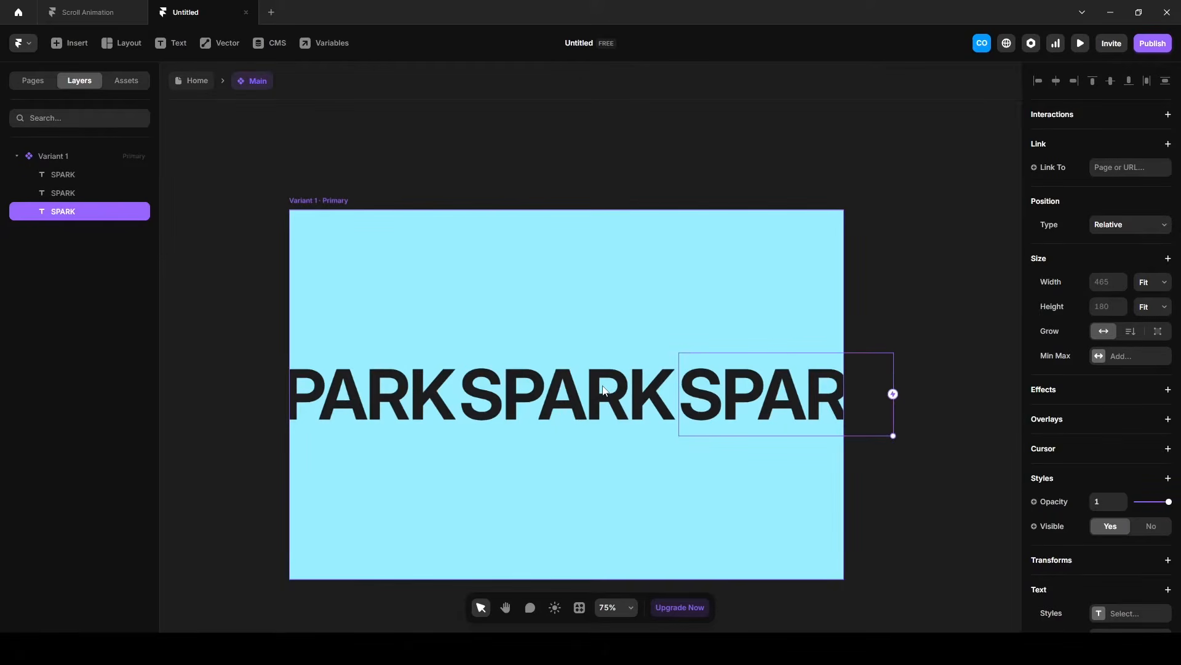
Wrap all four SPARK text layers in a stack with vertical direction.
left_click(83, 176, "shift")
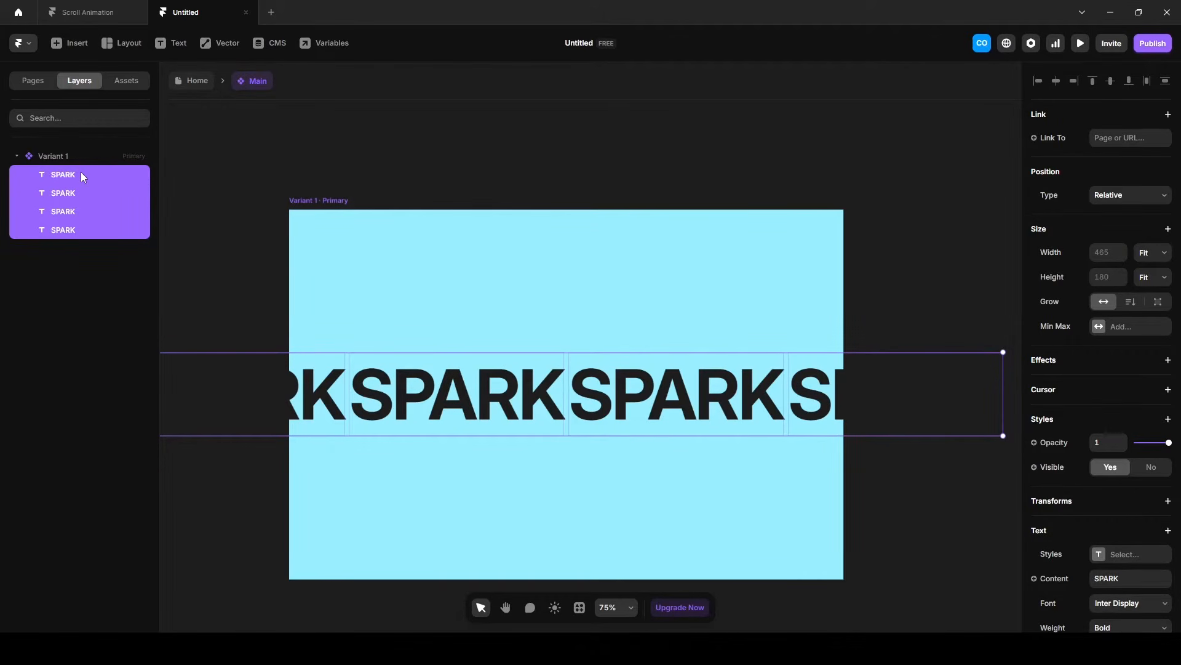
key("ctrl+alt+Return")
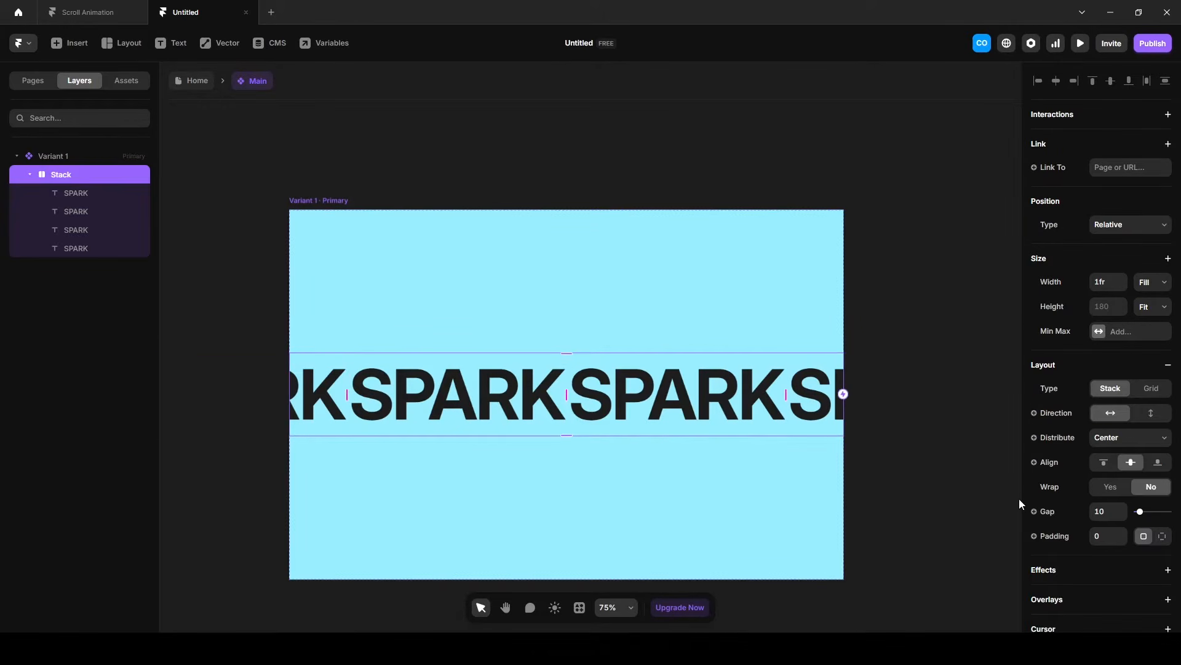
left_click(1148, 416)
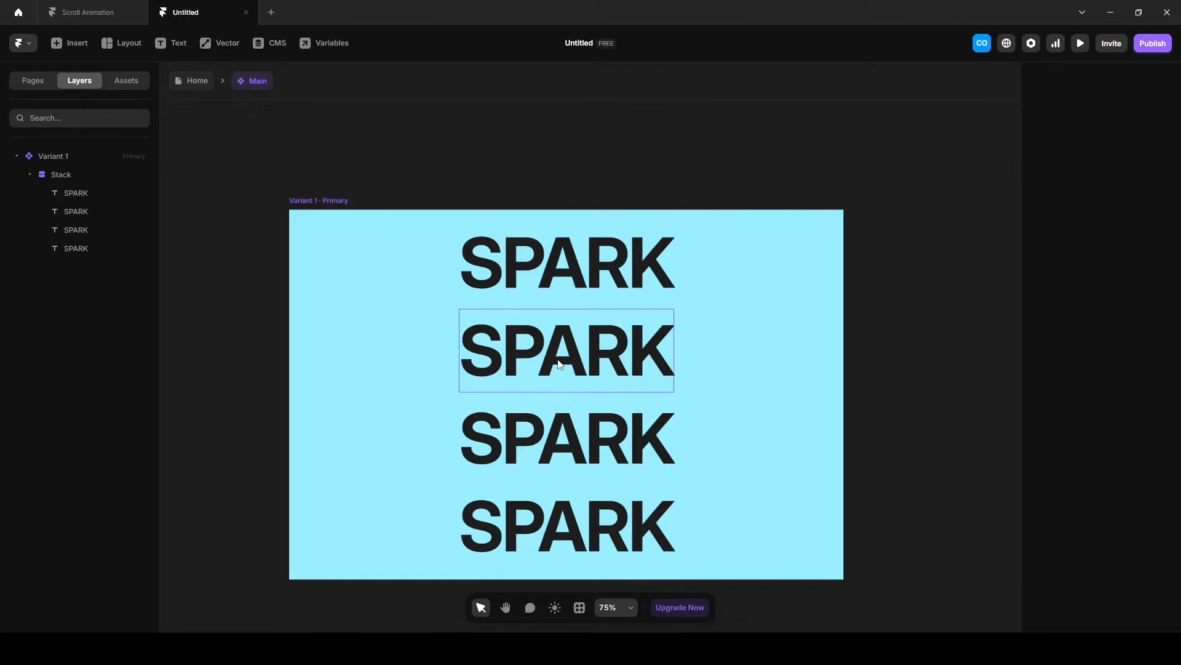
Change the content of the second, third and fourth text layers to "GRACE", "BREEZE" and "PULSE".
left_click(559, 363)
scroll(1107, 431, "down", 4)
left_click(1107, 388)
type("GRACE")
key("Return")
key("Tab")
left_click(1116, 516)
type("BREEZE")
key("Return")
key("Tab")
left_click(1108, 516)
type("PULSE")
key("Return")
key("Escape")
left_click(208, 177)
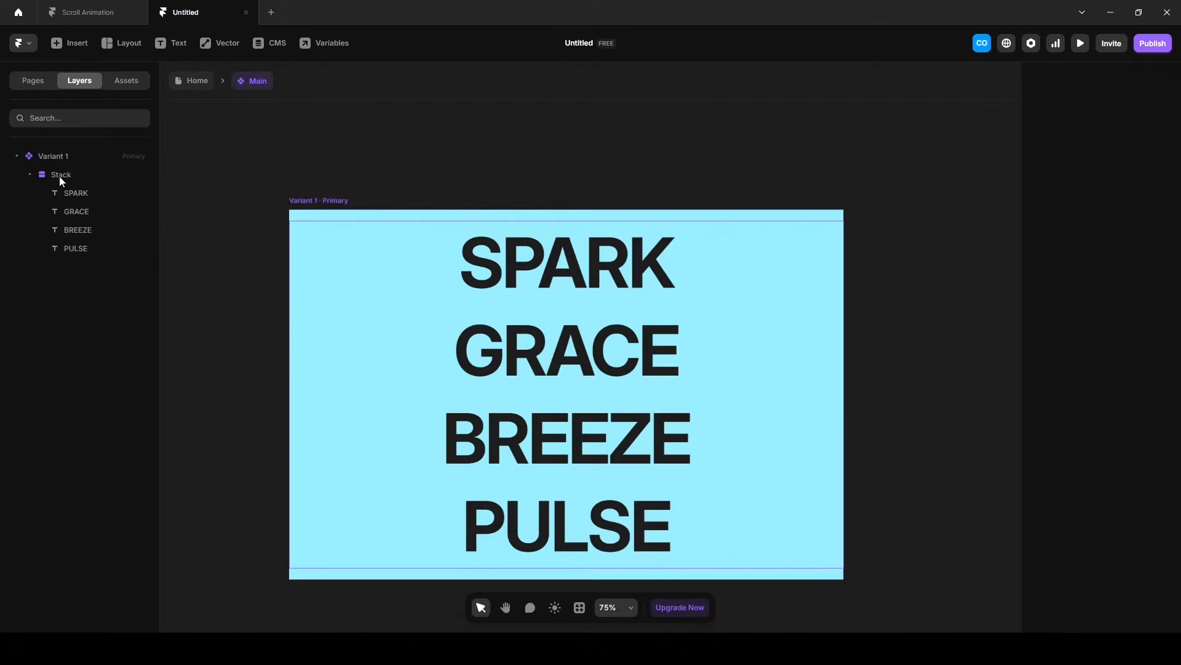
Rename the stack holding the four words as "Text".
double_click(60, 176)
type("Text")
key("Return")
Set the Text stack's height to a fixed 180 and its overflow to Clip.
left_click(1101, 306)
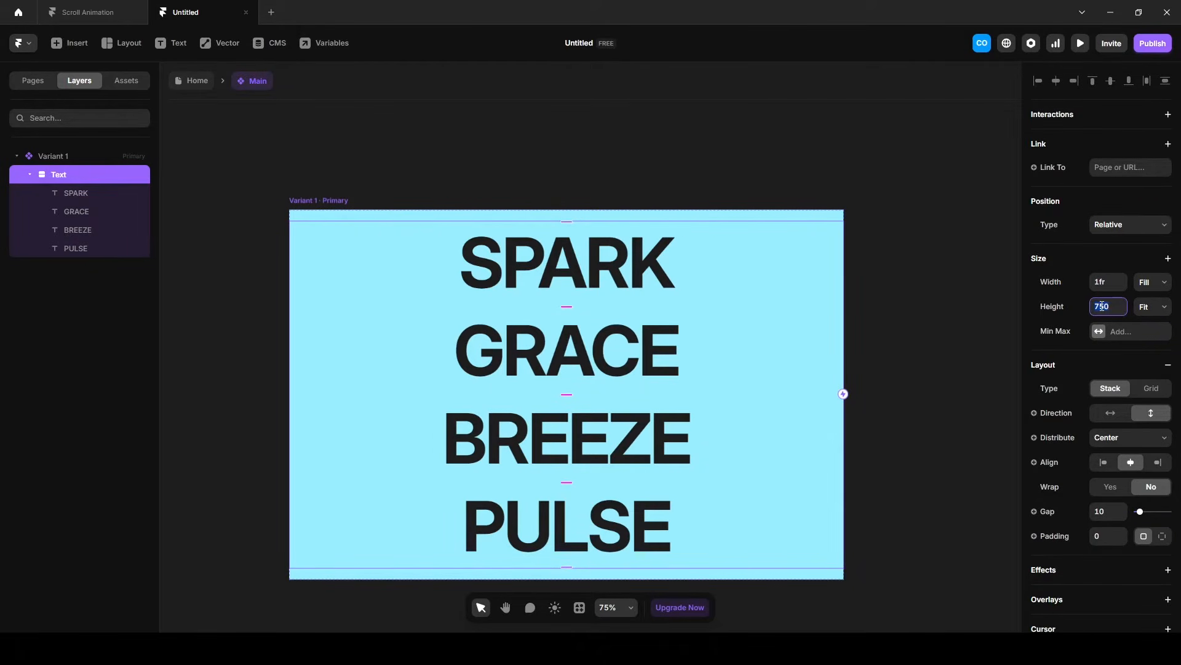
type("10")
key("Return")
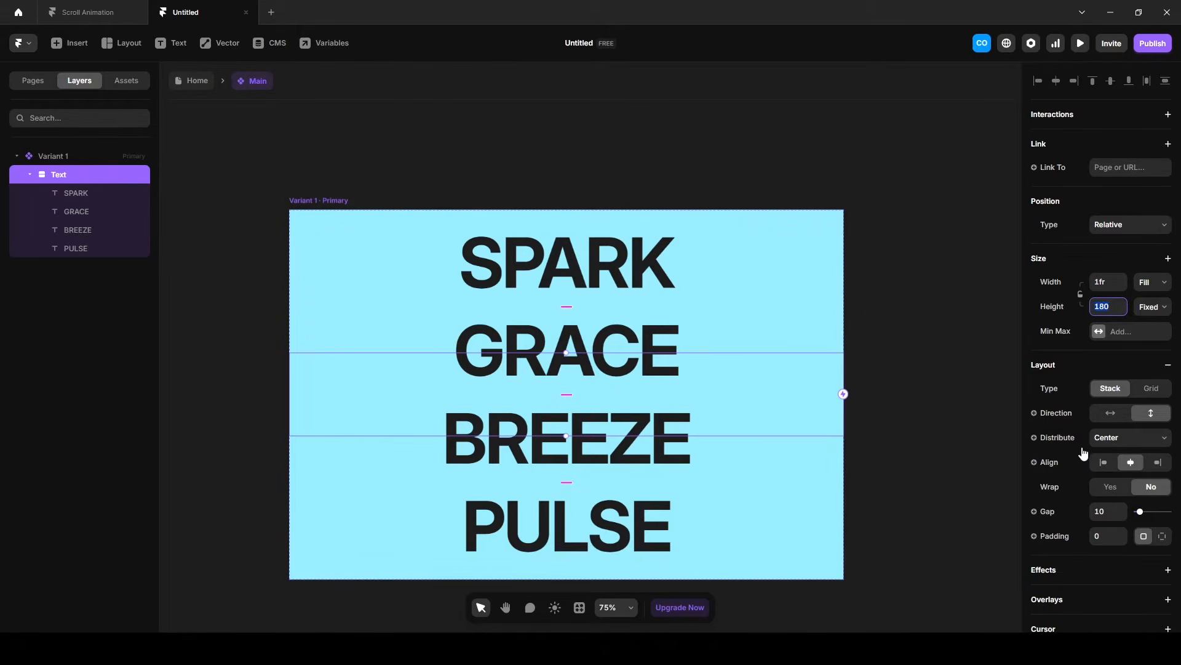
scroll(1085, 453, "down", 5)
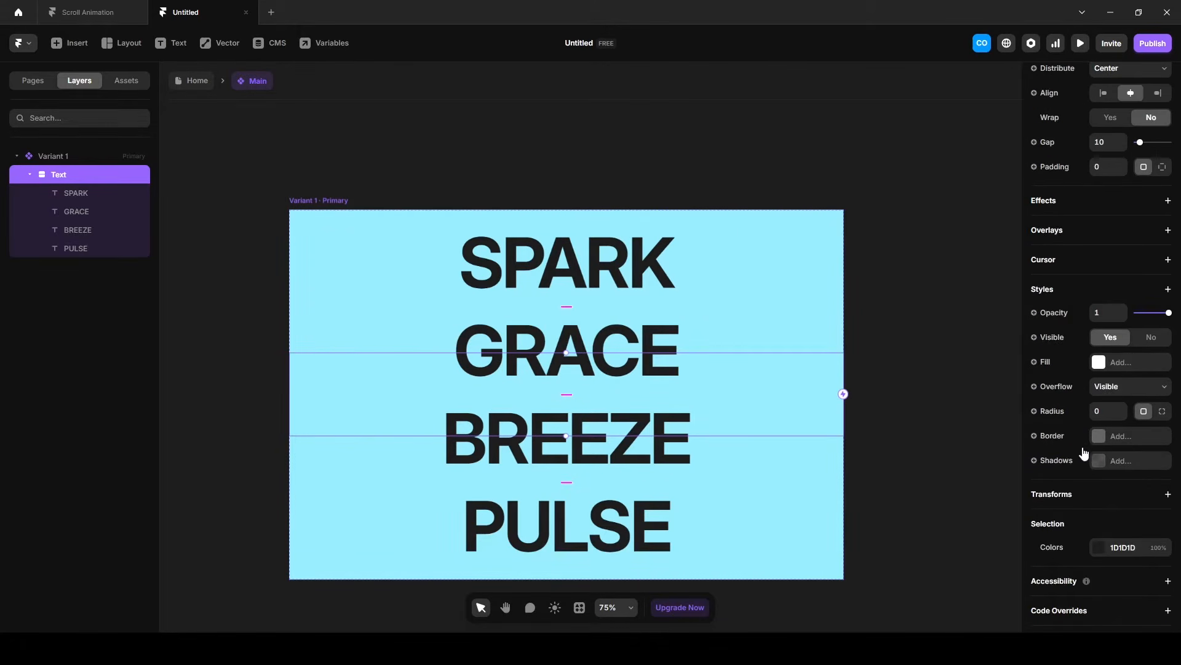
left_click(1131, 387)
left_click(1108, 415)
Wrap the four word layers inside the Text stack in another stack named "Wrapper".
left_click(76, 193)
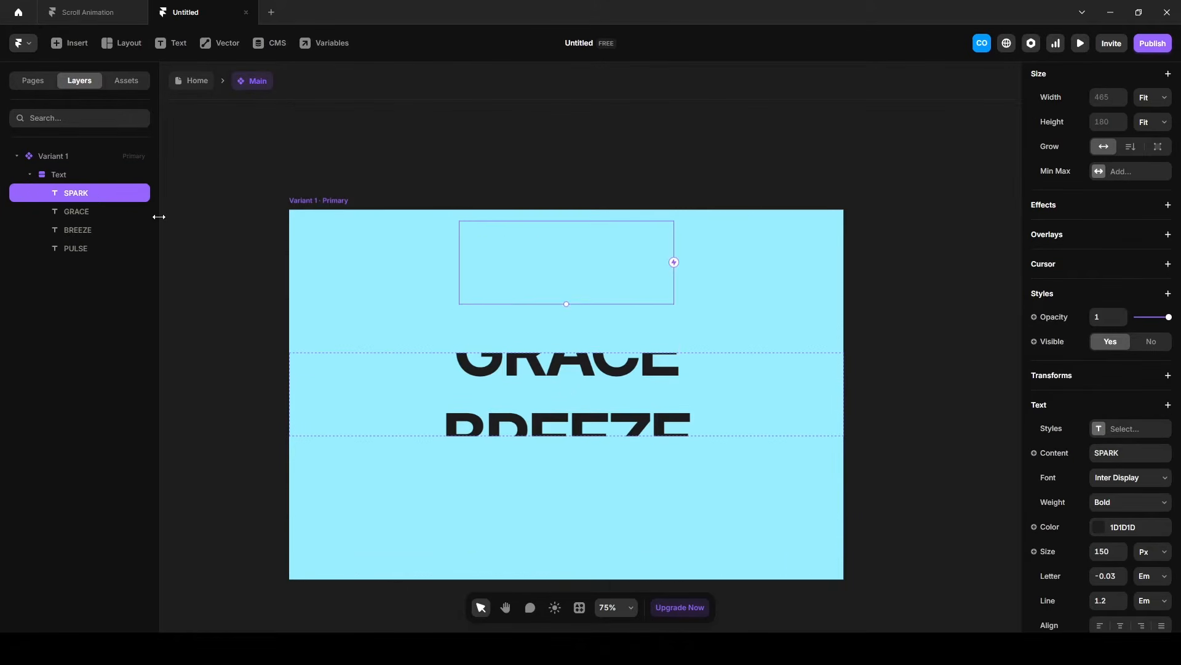
left_click(85, 198)
left_click(85, 248, "shift")
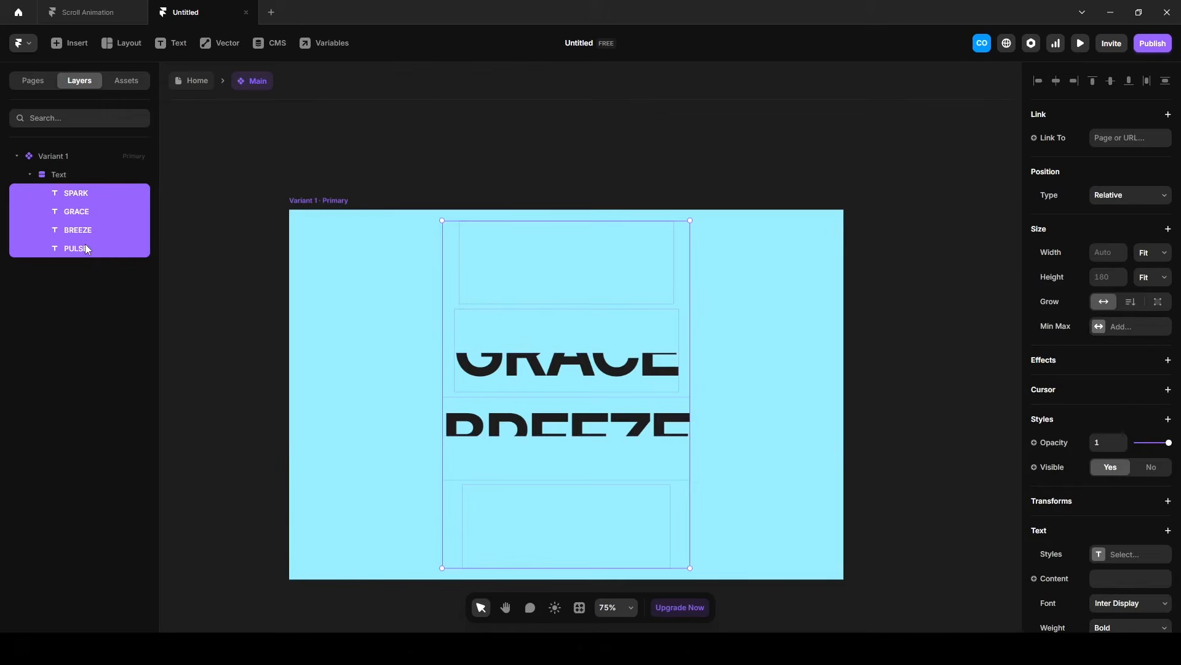
key("ctrl+Return")
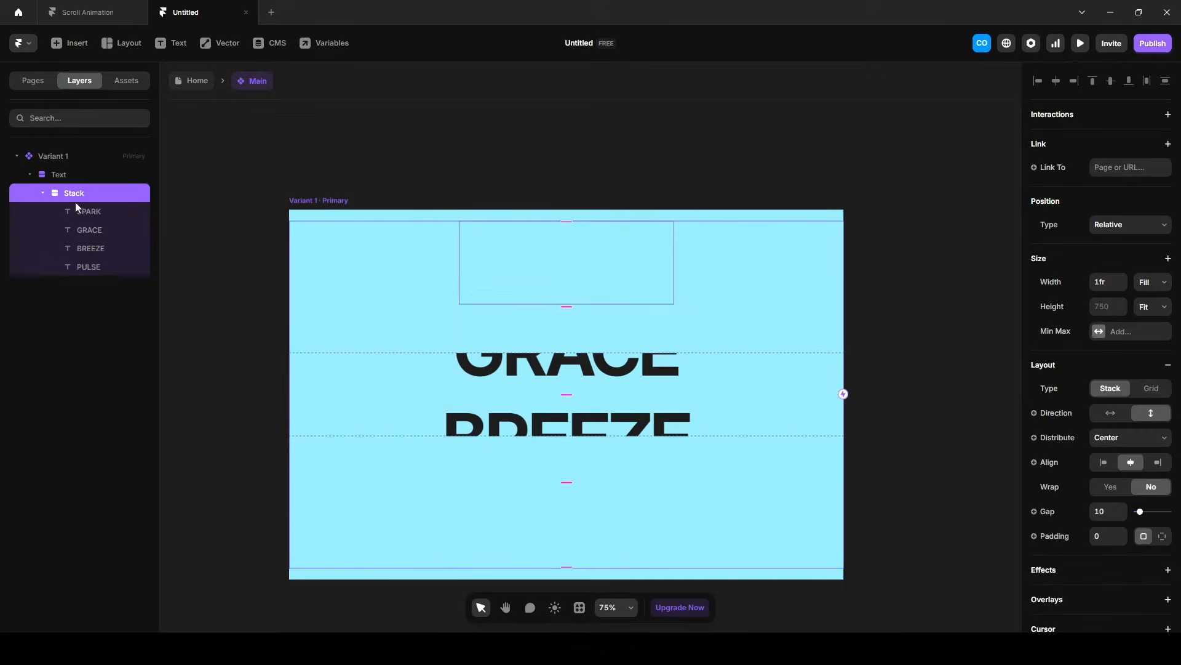
double_click(69, 195)
type("Wrapper")
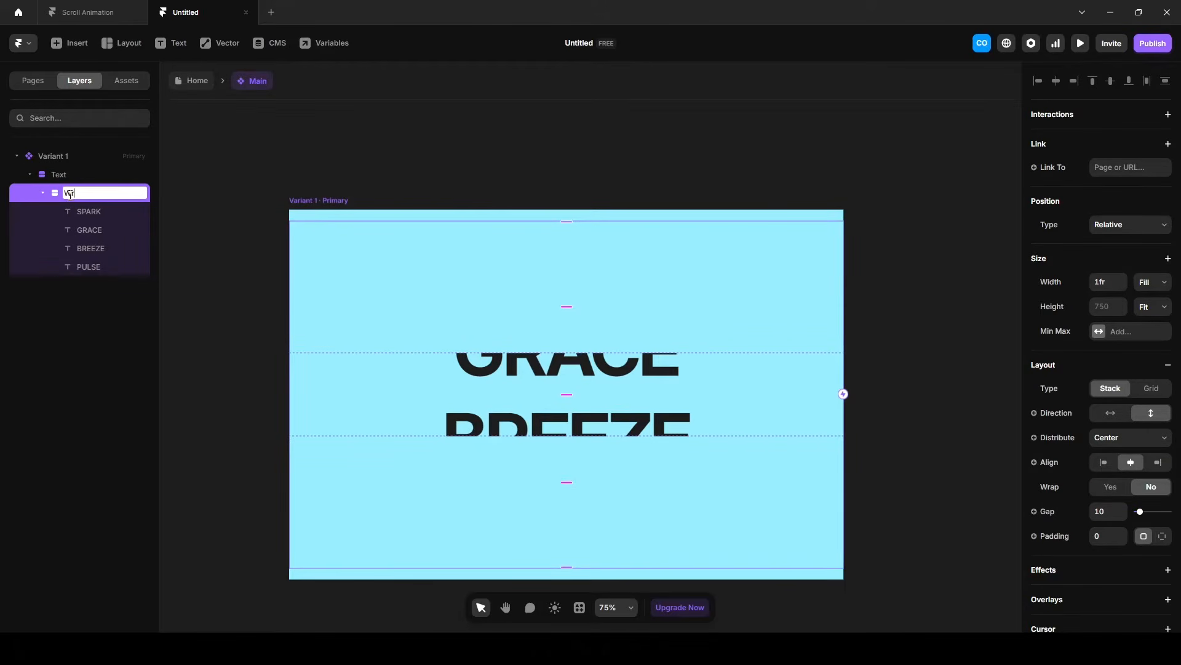
key("Return")
Set the Wrapper's position type to Absolute and adjust its top offset so SPARK sits within the Text stack.
left_click(1110, 231)
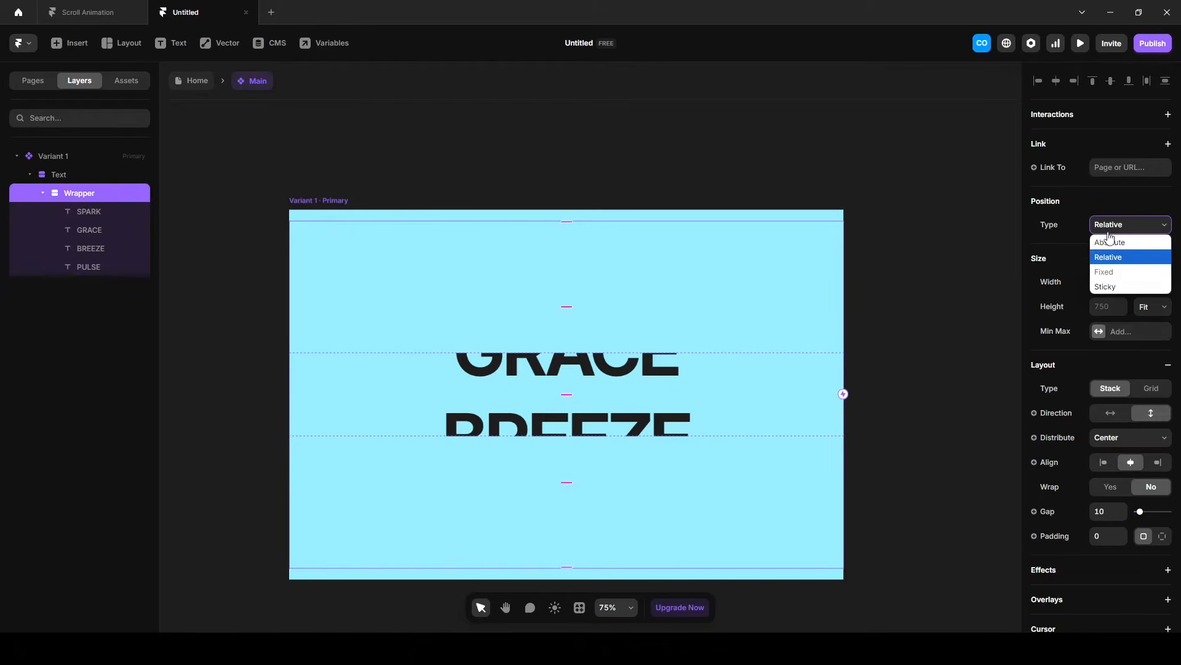
left_click(1108, 239)
left_click_drag(1124, 229, 1124, 202)
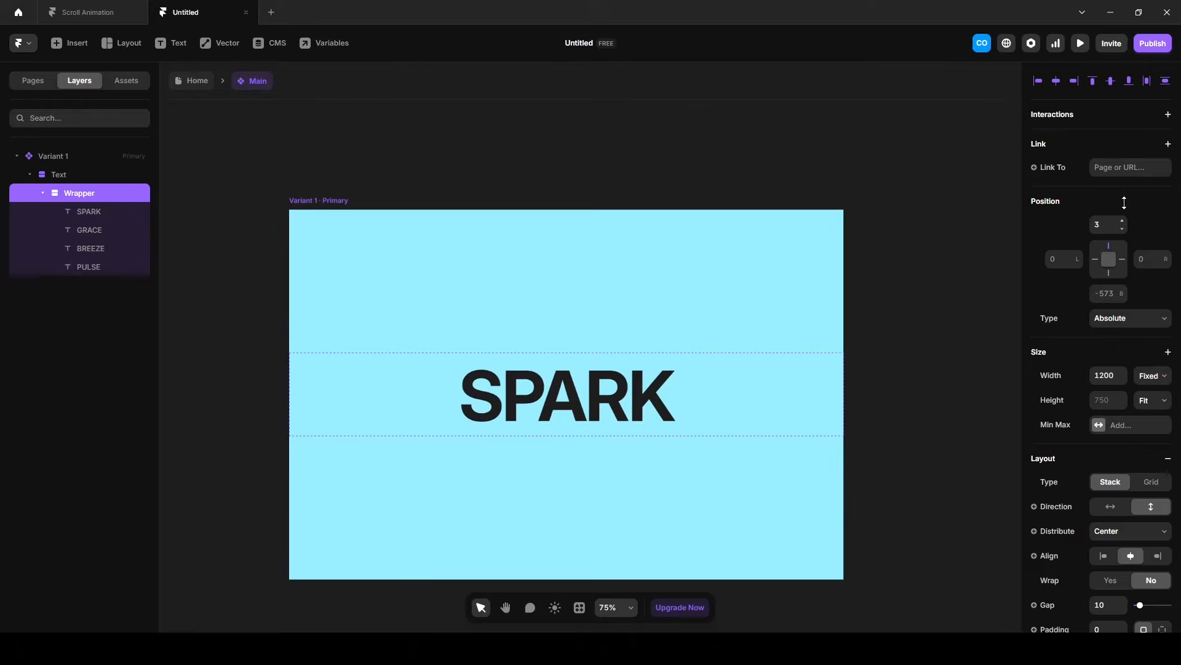
Wrap the Text stack in a parent stack named "Container".
left_click(63, 176)
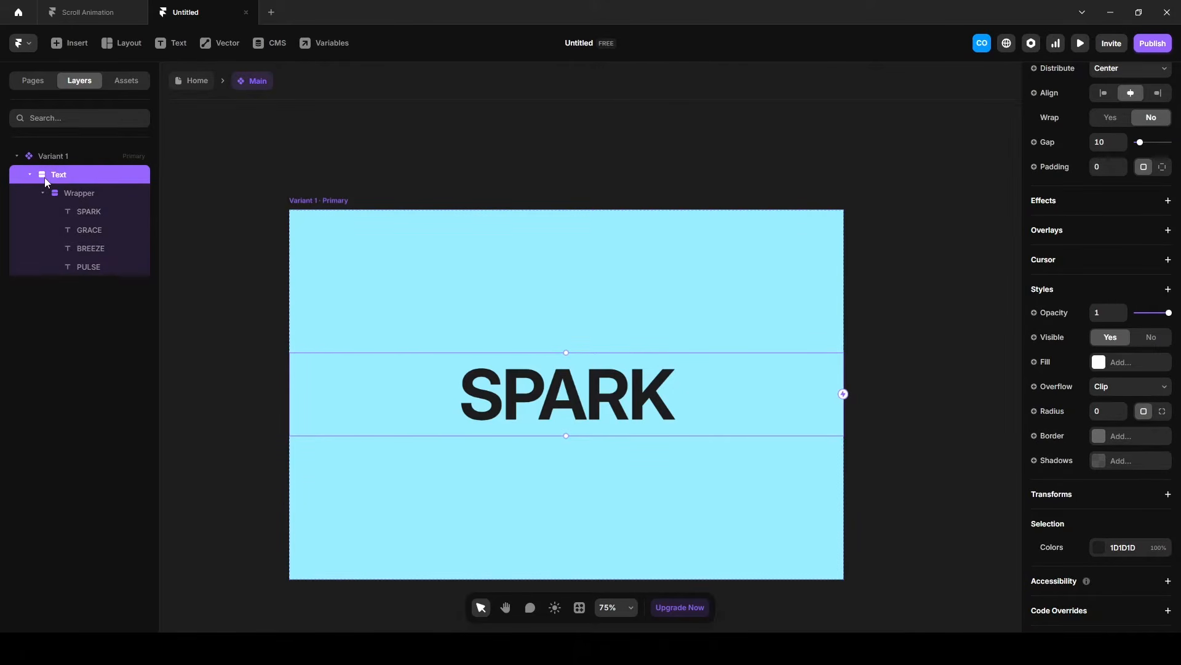
key("ctrl+Return")
double_click(61, 175)
type("Container")
key("Return")
scroll(1113, 509, "down", 4)
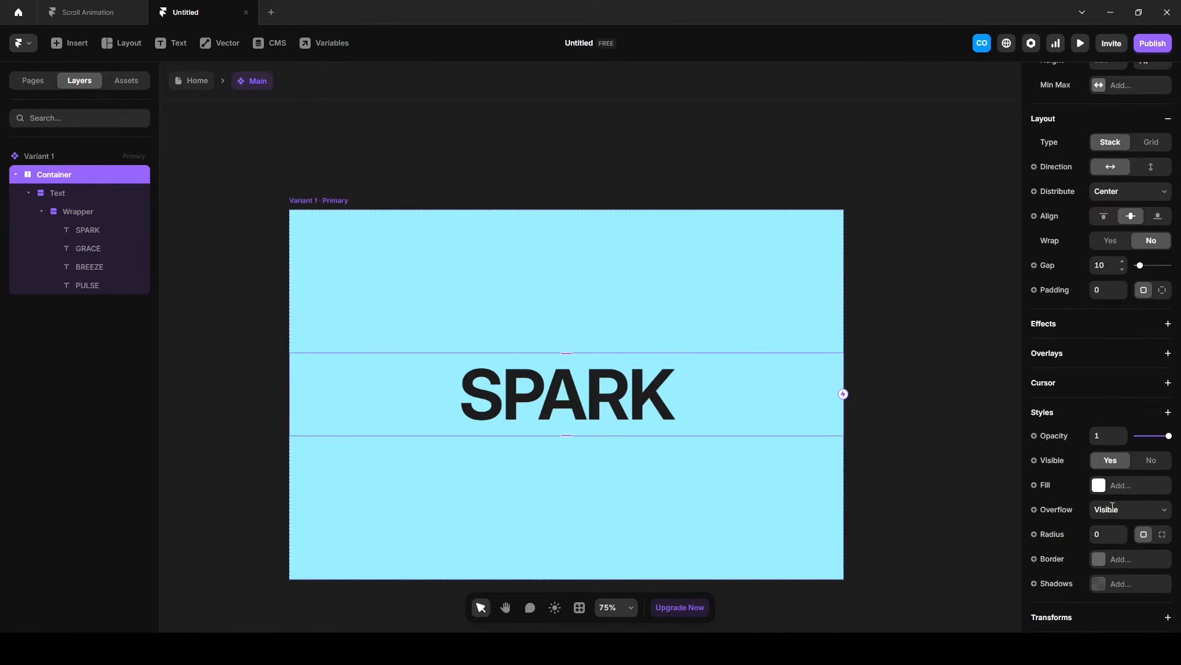
Fill the Container with colour FF6F61 and set its height to Fill so it covers the whole variant.
left_click(1107, 485)
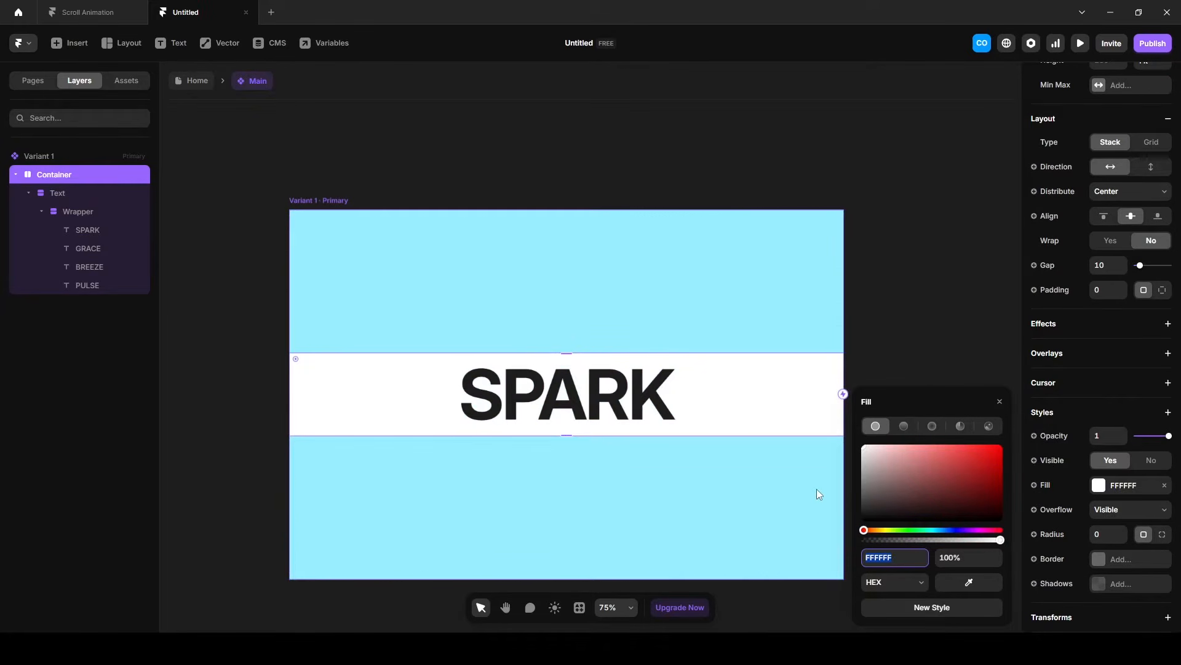
type("FF6F61")
scroll(1109, 477, "down", 3)
scroll(1105, 476, "up", 6)
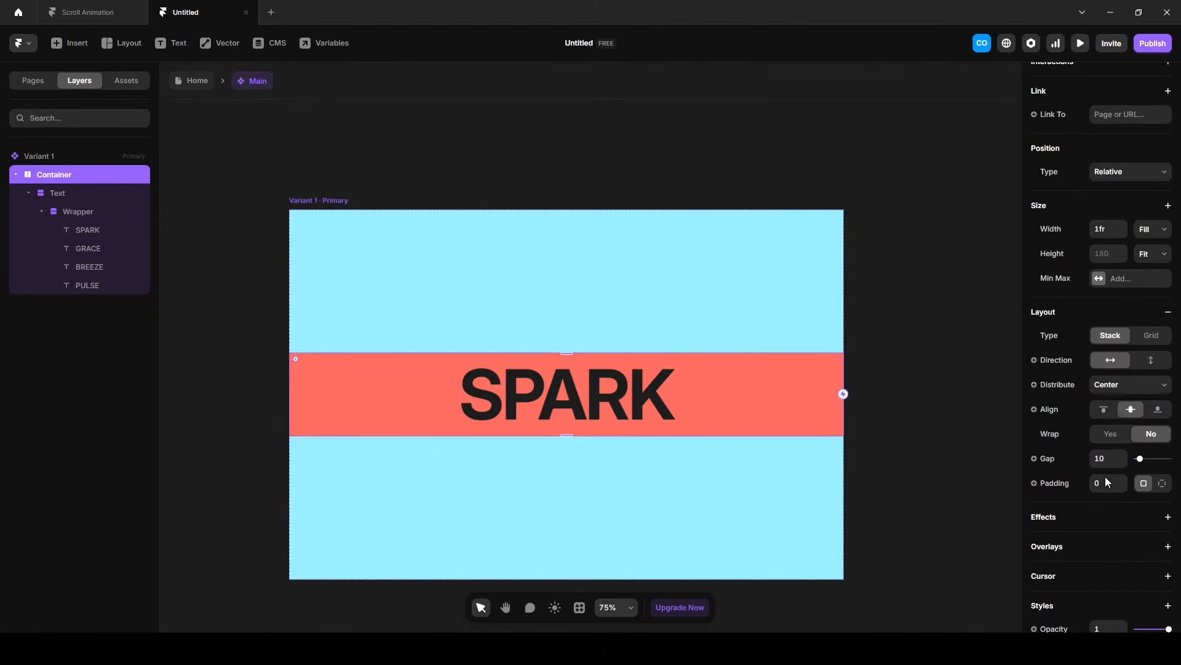
left_click(1152, 261)
left_click(1152, 309)
key("Escape")
Add three more variants of the Main component based on Variant 1.
scroll(381, 286, "down", 5)
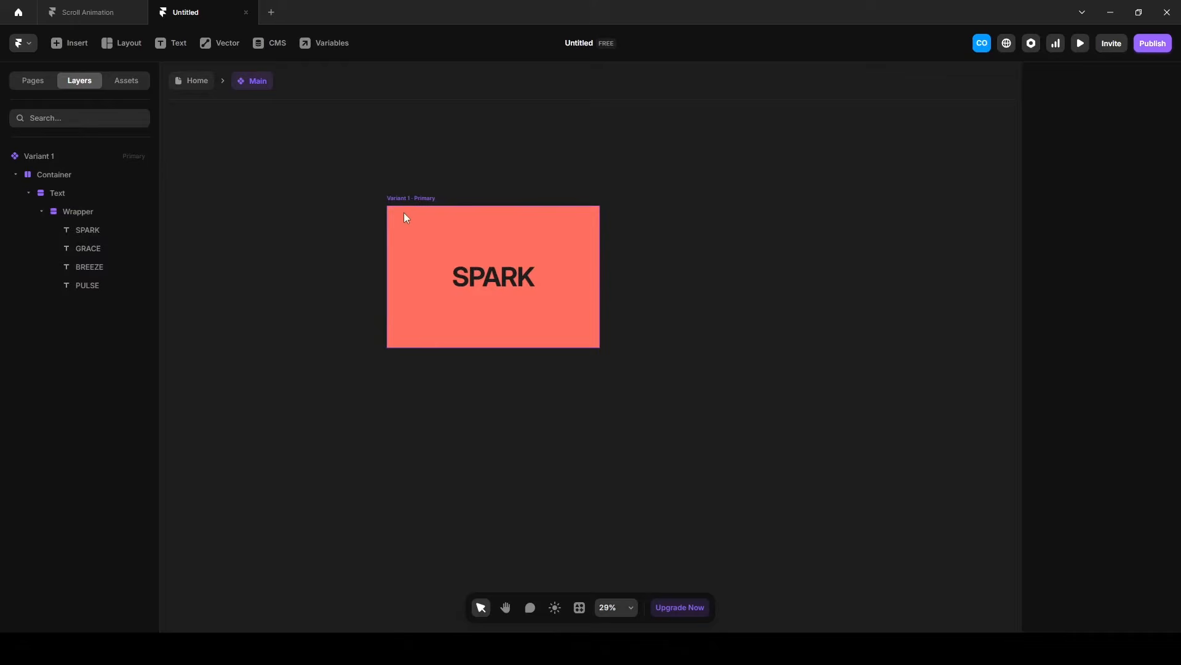
left_click(407, 194)
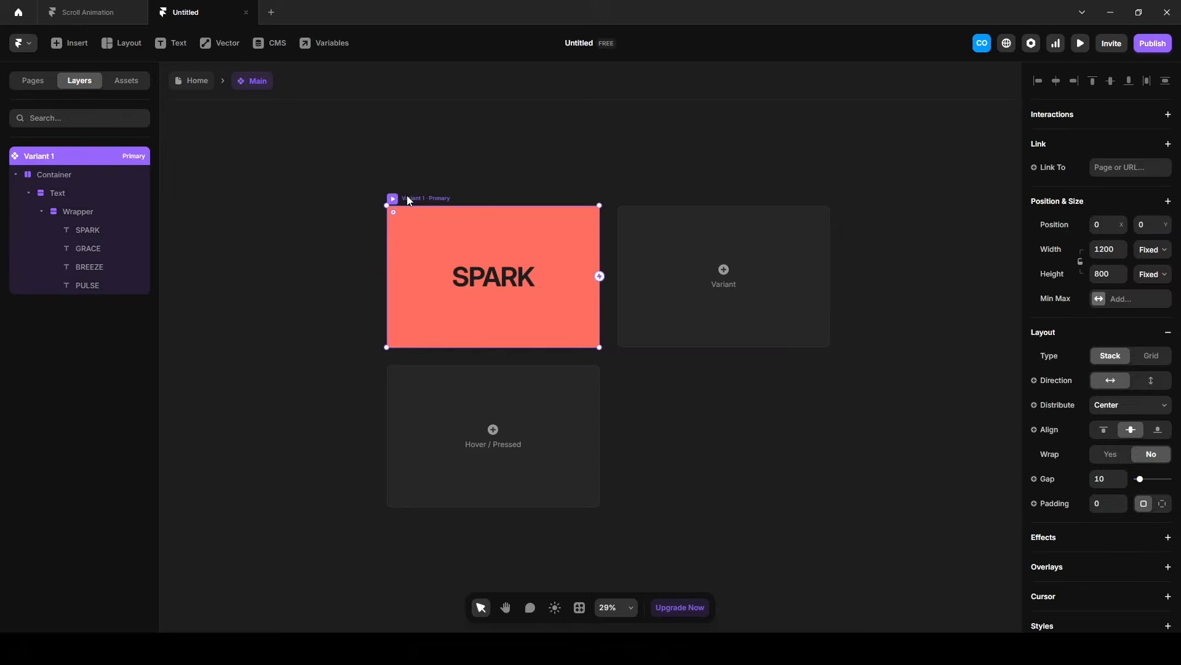
left_click(729, 284)
left_click(835, 378)
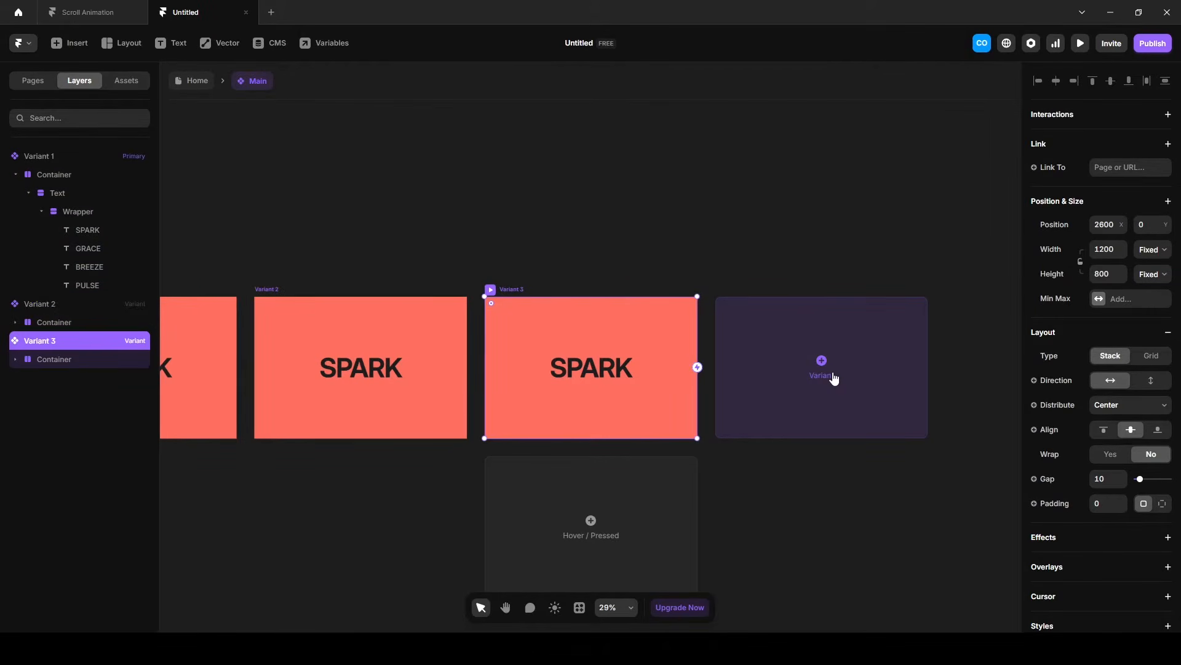
left_click(835, 378)
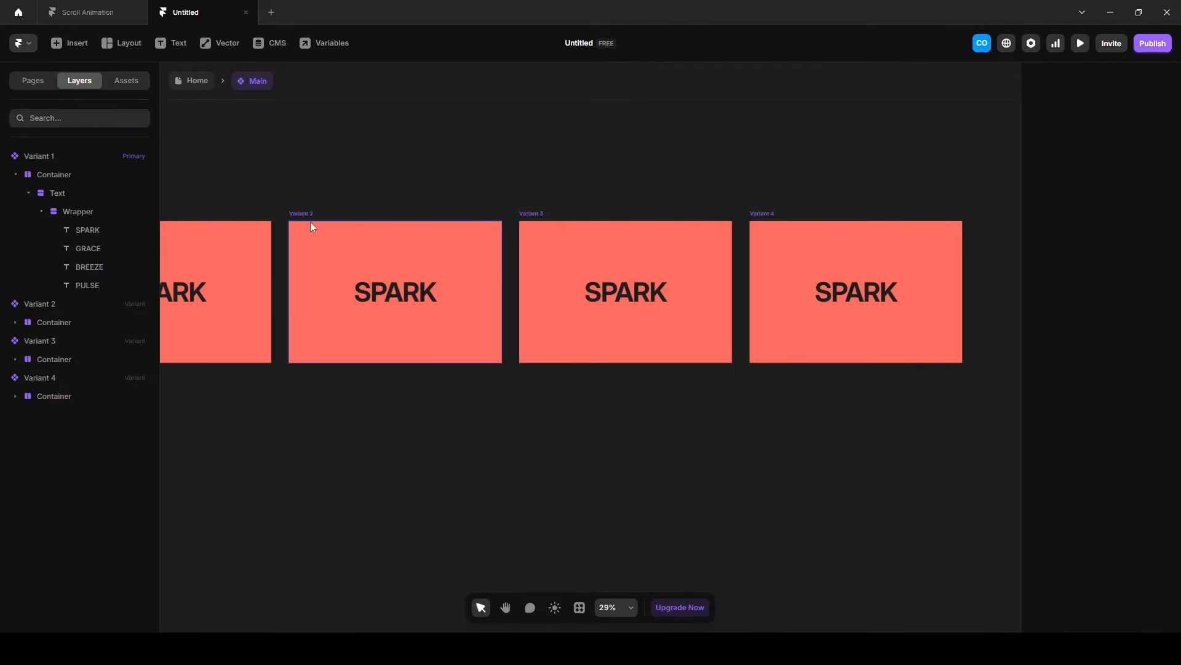
Change the fill of Variant 2's Container to a light cream colour.
left_click(301, 213)
left_click(302, 229)
scroll(1080, 540, "down", 4)
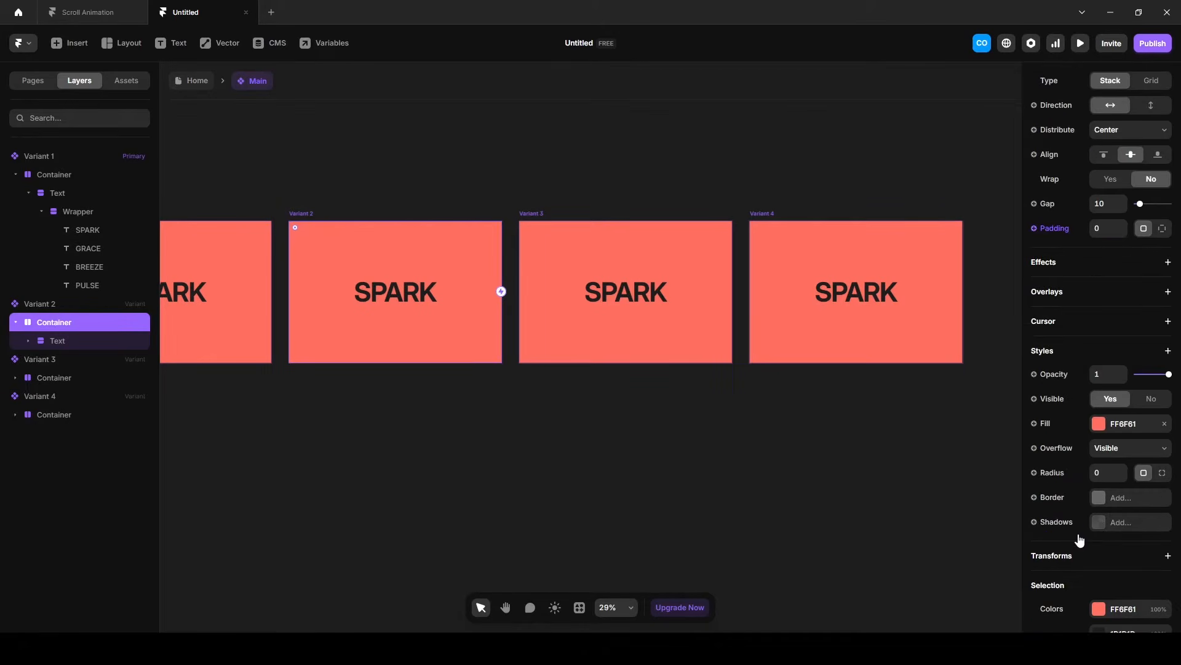
left_click(1117, 424)
type("F5EFE6")
key("Return")
left_click(790, 436)
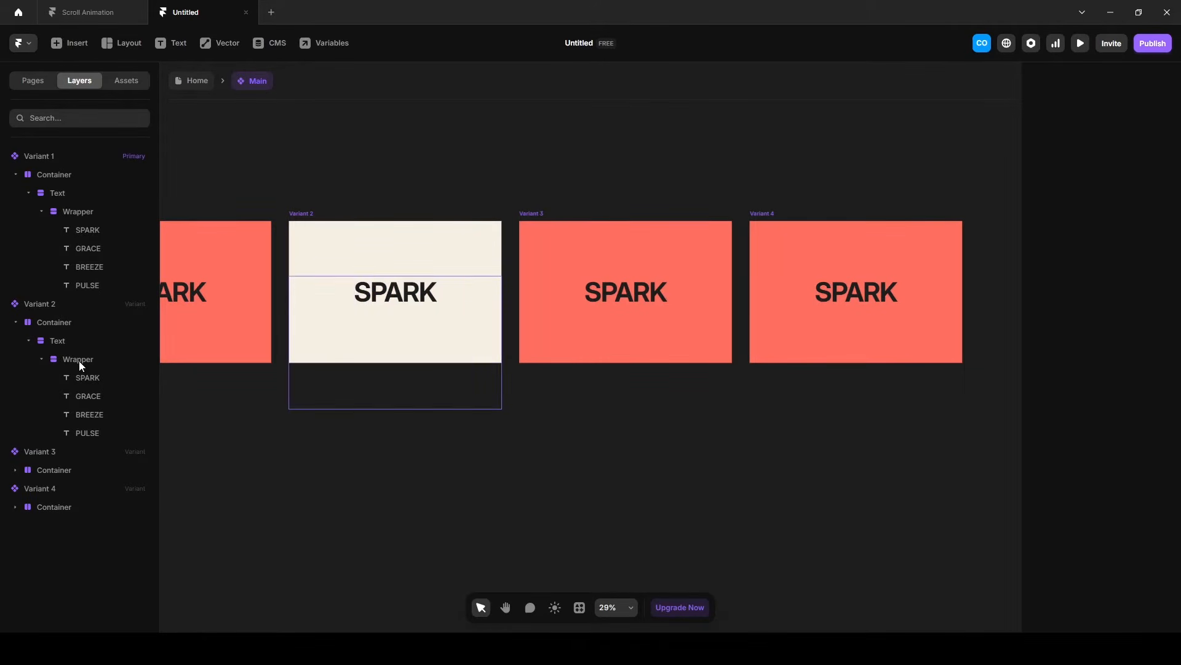
Set the top offset of Variant 2's Wrapper to -180 to bring GRACE into the clipped area.
left_click(78, 361)
scroll(791, 470, "up", 3)
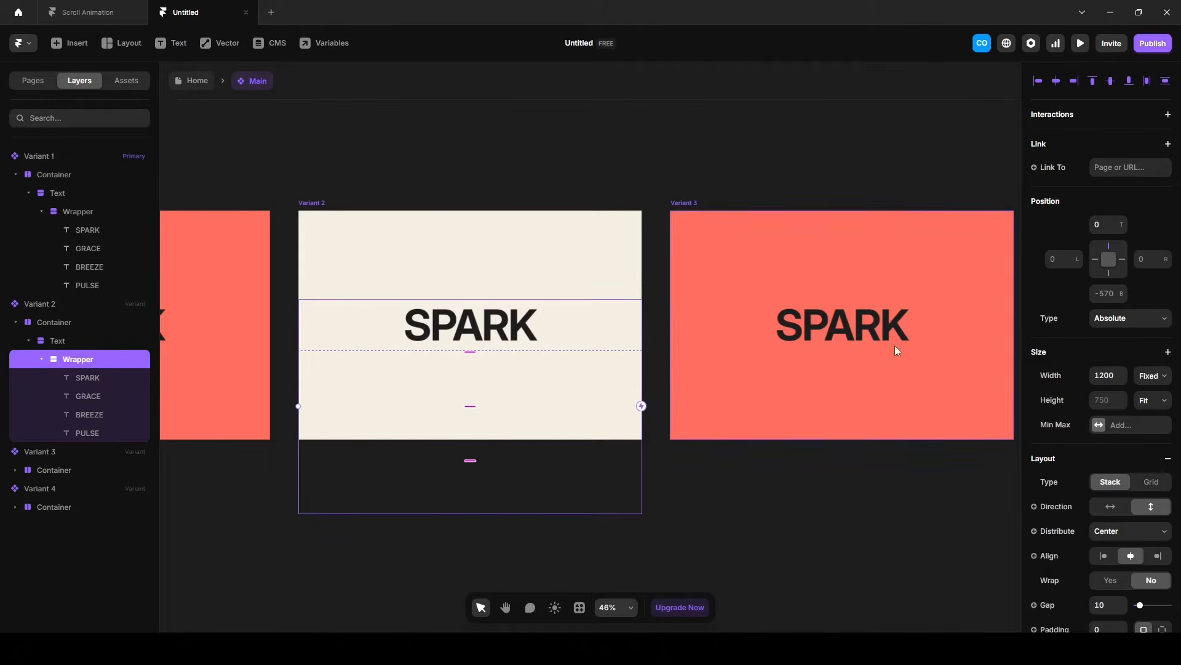
left_click_drag(1122, 228, 1123, 334)
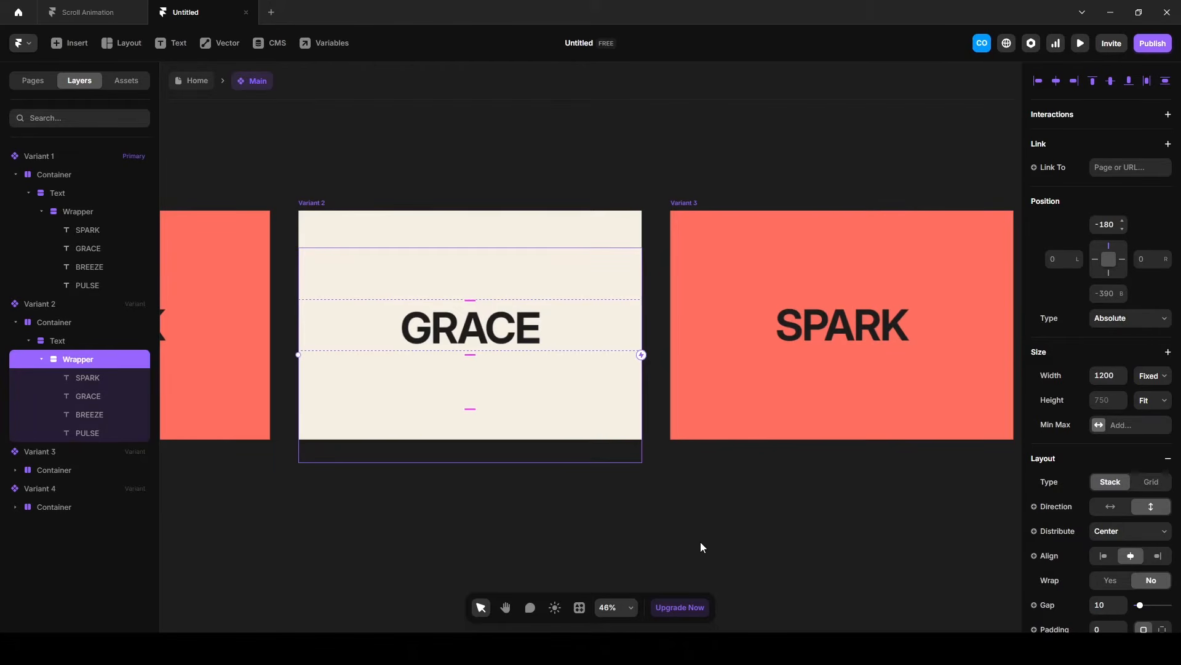
left_click(785, 530)
Change the colour of the GRACE text in Variant 2 to dark purple.
scroll(784, 530, "down", 3)
left_click_drag(784, 530, 576, 460)
left_click(485, 247)
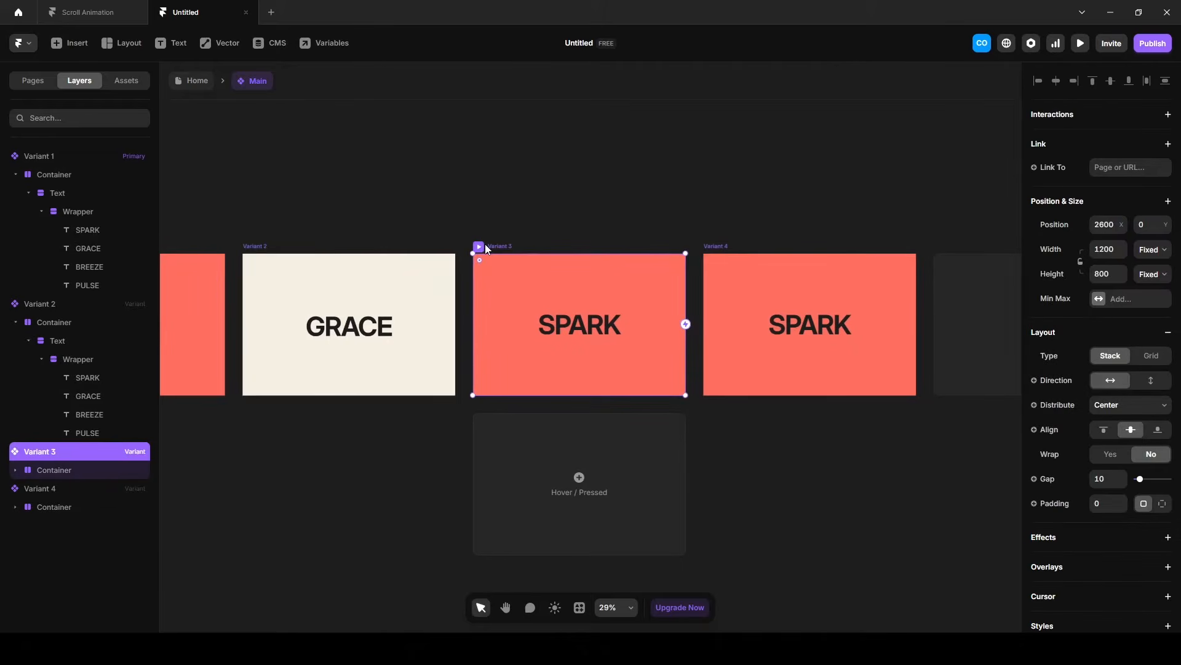
key("Escape")
left_click(356, 326, "ctrl")
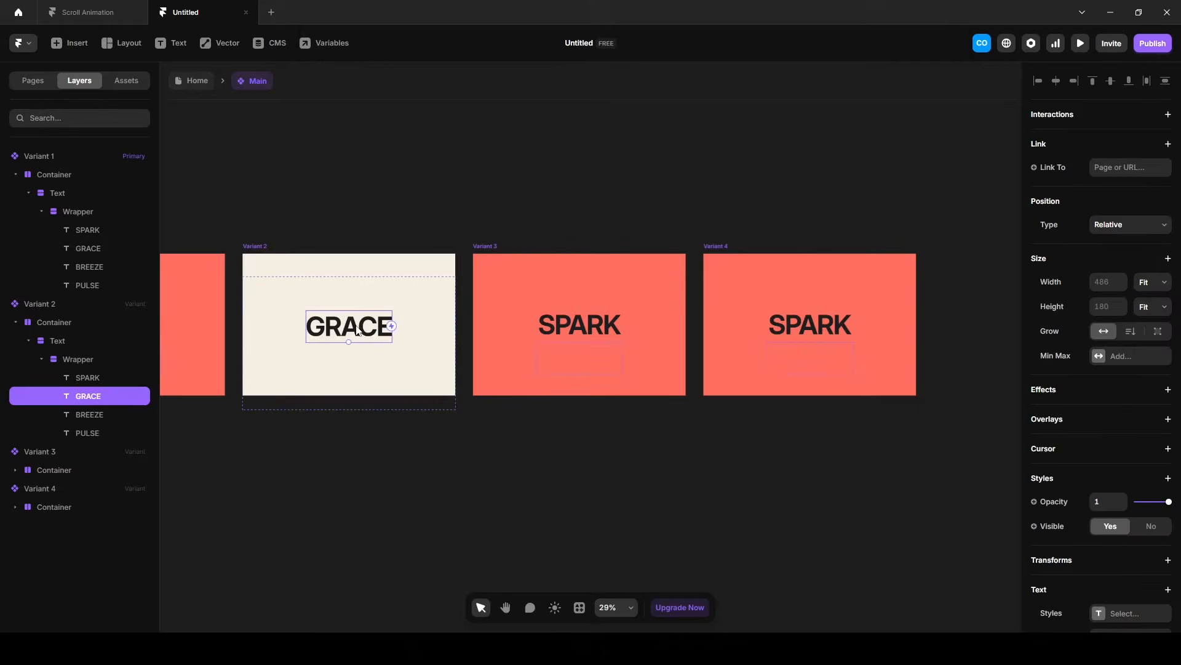
scroll(1052, 492, "down", 3)
left_click(1119, 529)
type("4B3F72")
key("Return")
Change the fill of Variant 3's Container to dark navy.
left_click(501, 283)
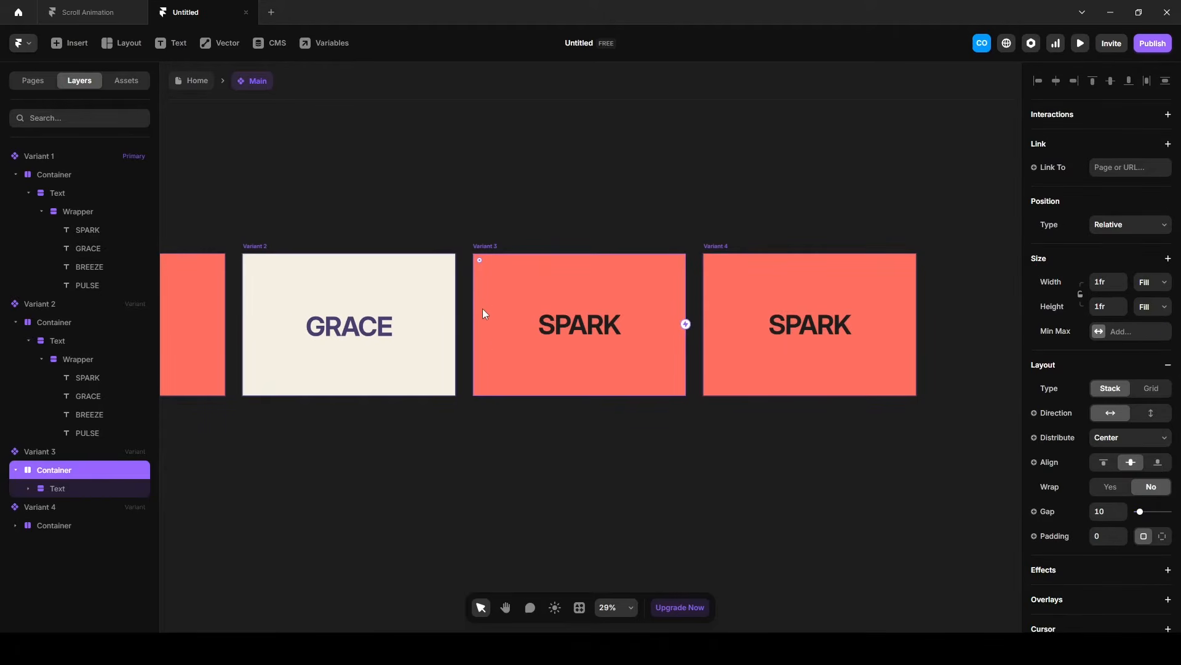
scroll(1067, 466, "down", 4)
left_click(1117, 485)
type("293241")
key("Return")
Set the top offset of Variant 3's Wrapper to -380 to bring BREEZE into the clipped area.
left_click(28, 488)
left_click(77, 506)
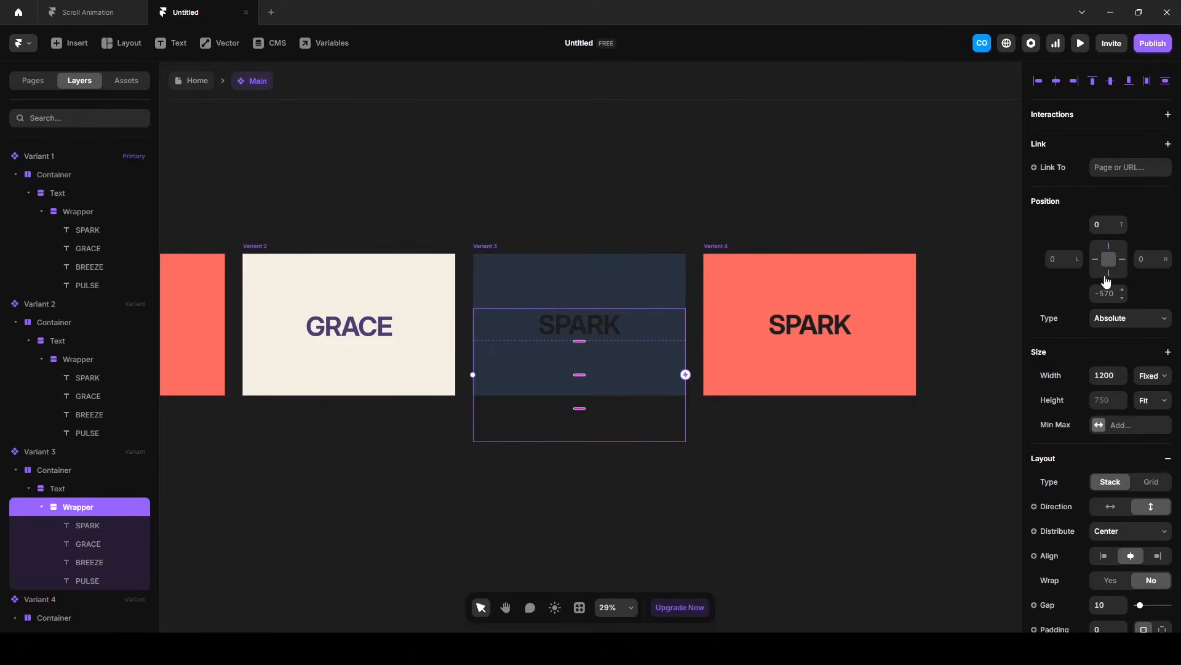
left_click(1100, 223)
type("-360")
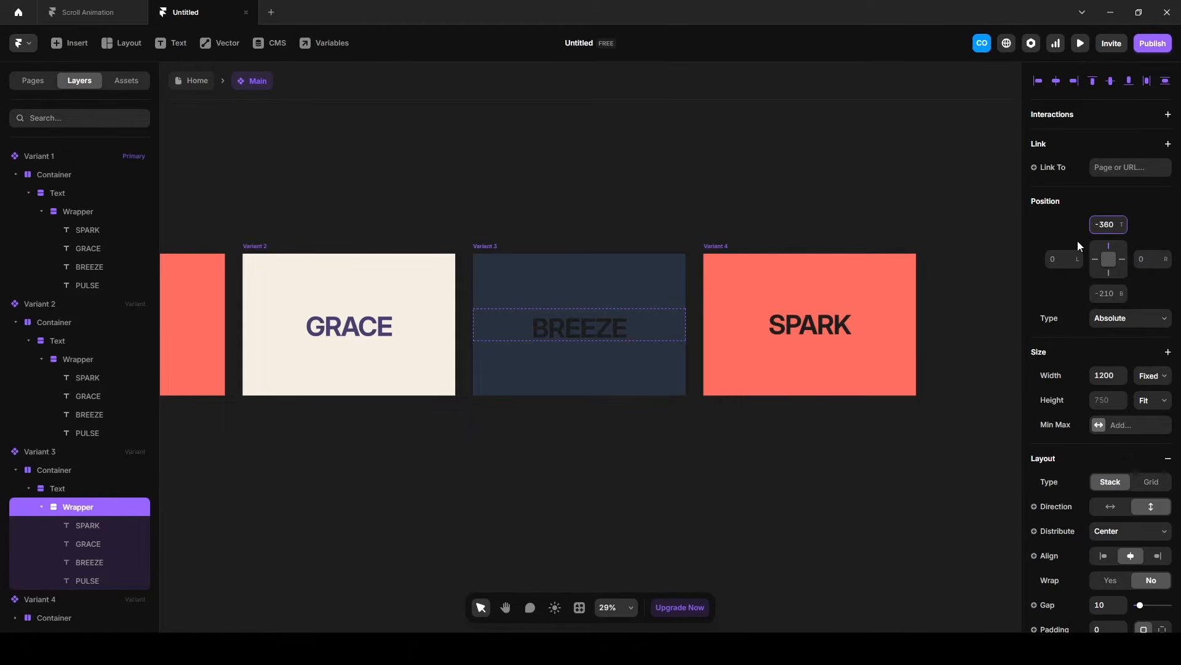
type("8")
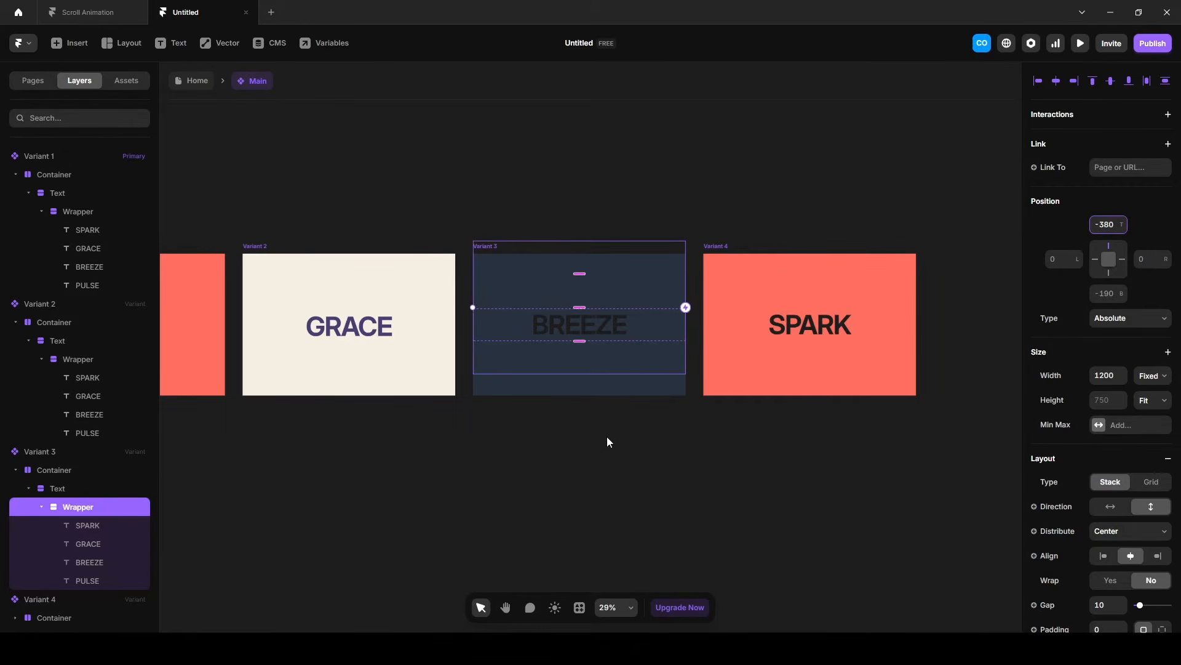
left_click(664, 470)
Set the colour of the BREEZE text in Variant 3 to A0E7E5.
left_click(589, 323, "ctrl")
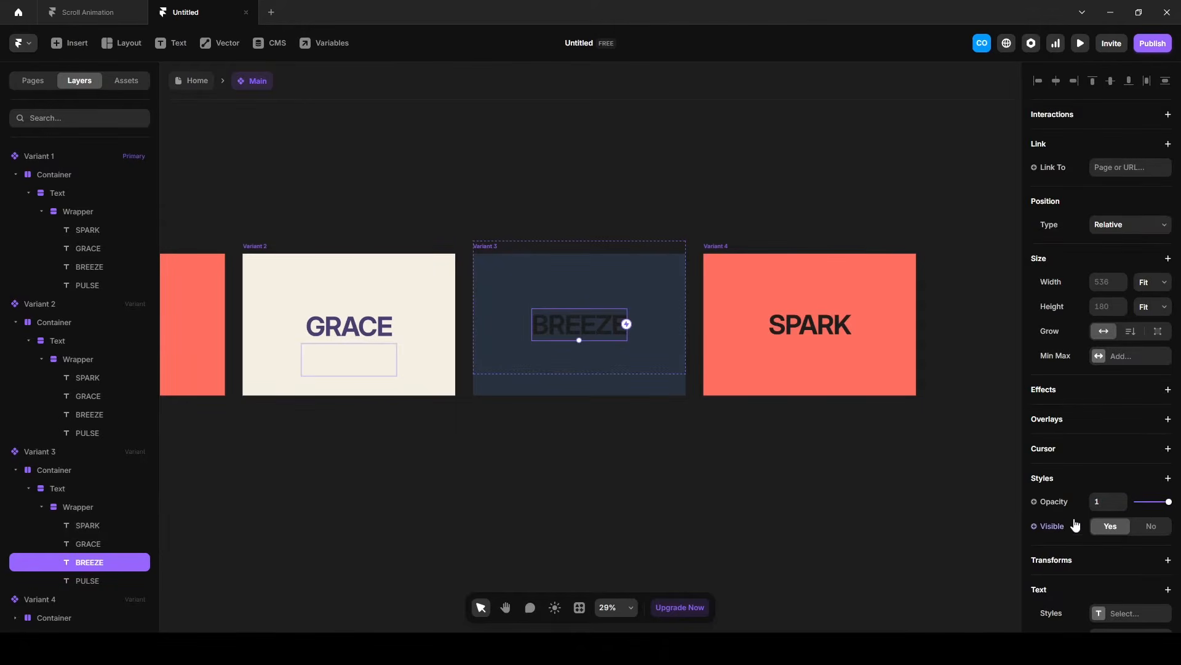
scroll(1077, 523, "down", 4)
left_click(1099, 465)
type("A0E7E5")
key("Return")
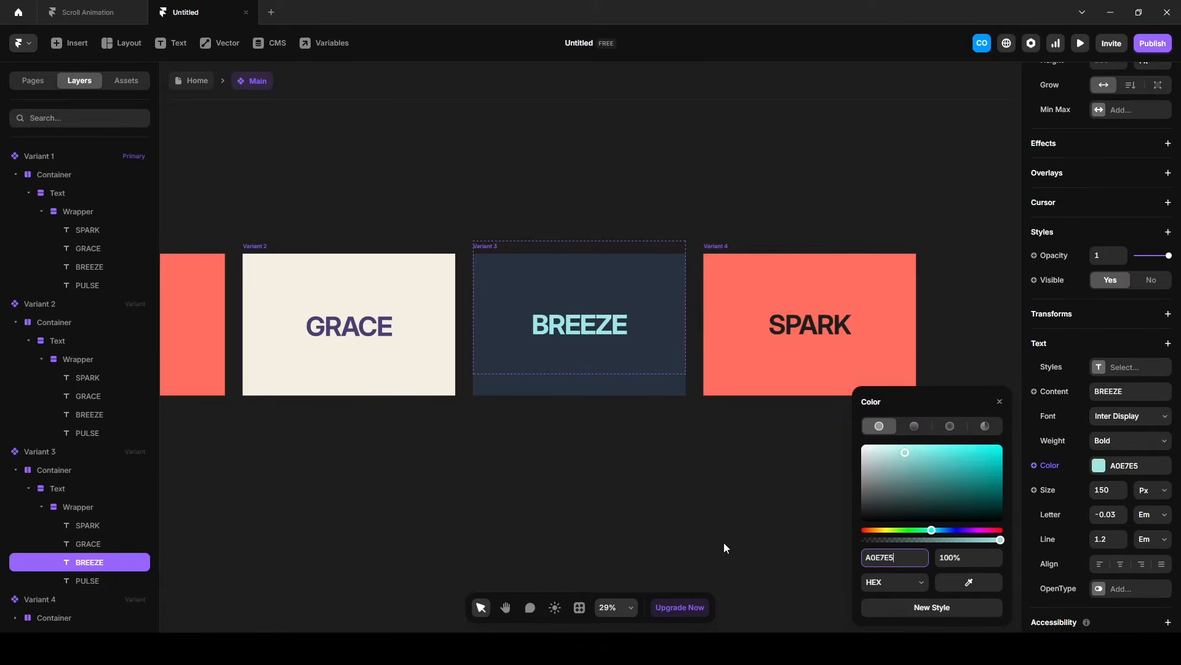
left_click(724, 548)
Change the fill of Variant 4's Container to orange.
left_click(717, 246)
left_click(716, 270)
scroll(1069, 491, "down", 5)
left_click(1120, 424)
type("FF9F1C")
key("Return")
left_click(763, 478)
Set the top offset of Variant 4's Wrapper to -560 to bring PULSE into the clipped area.
scroll(44, 608, "down", 1)
left_click(73, 622)
left_click_drag(1125, 231, 1142, 584)
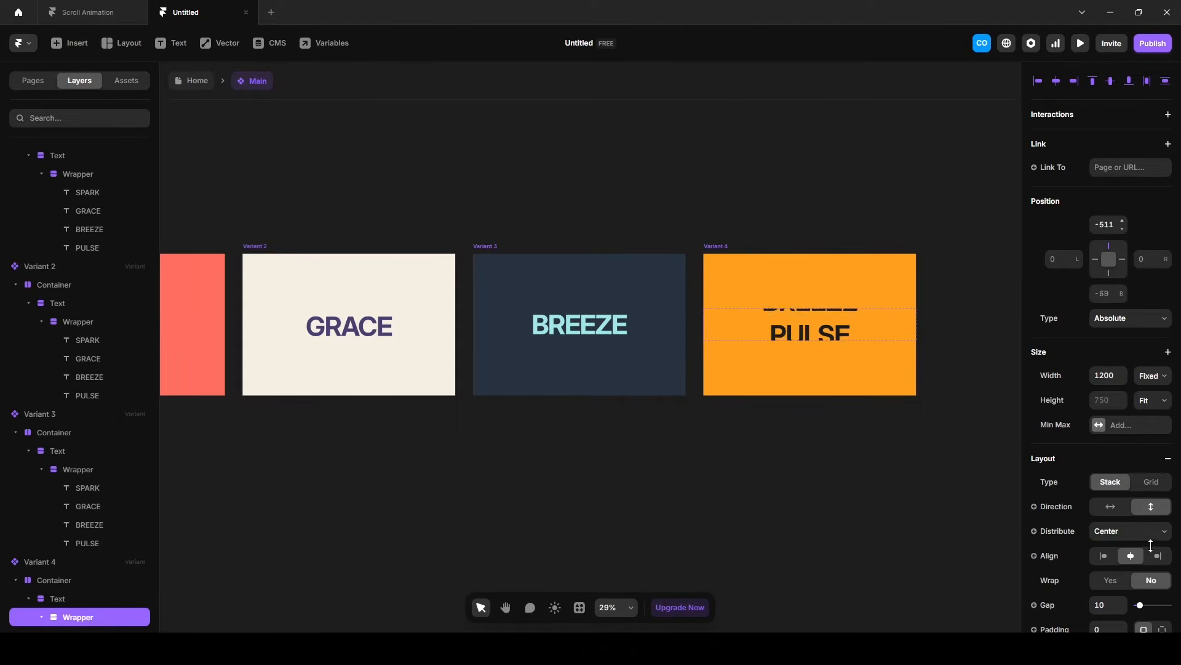
left_click(1103, 226)
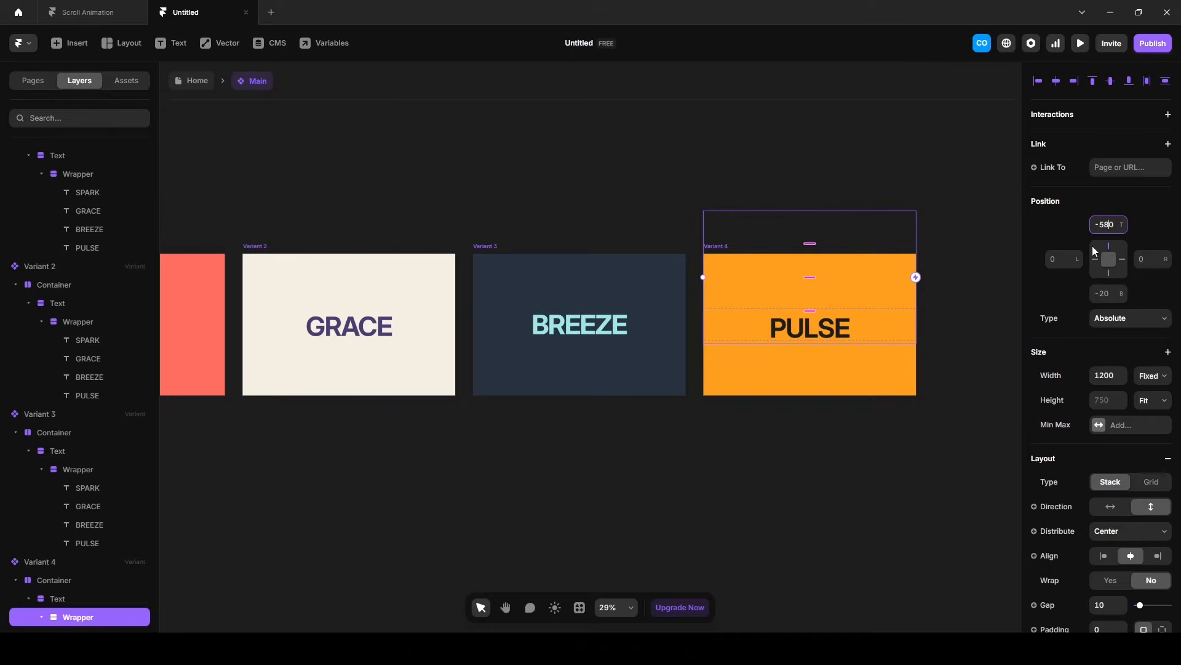
key("BackSpace")
type("7")
key("Return")
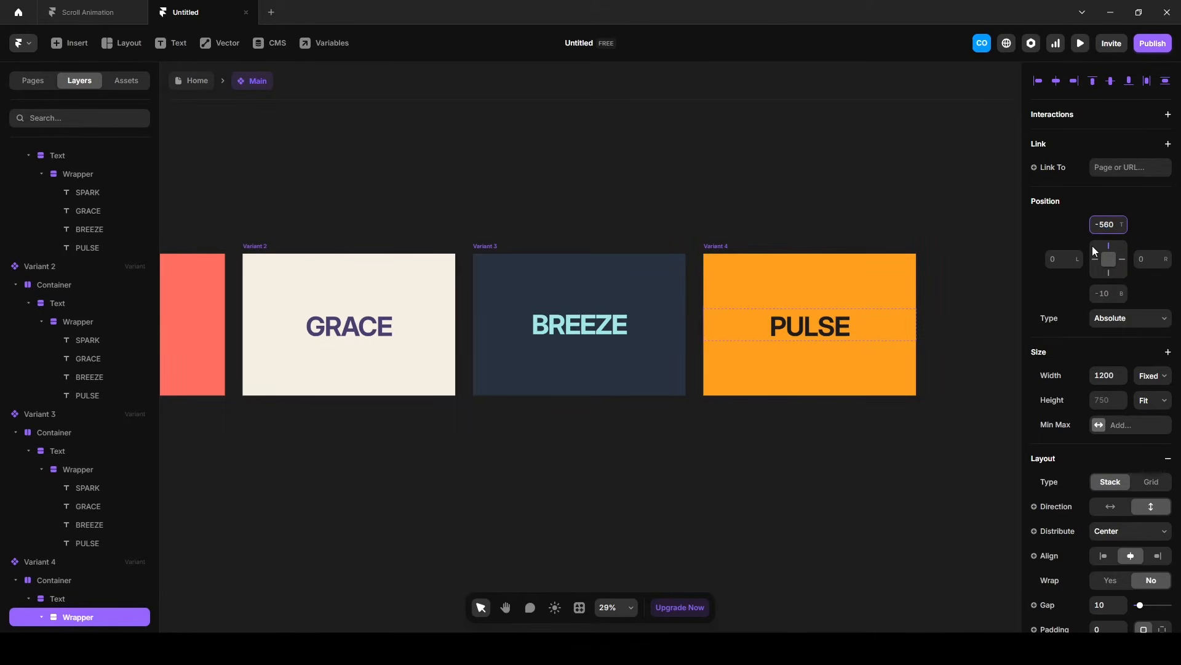
left_click(481, 167)
Check the line under GRACE in the Scroll Animation preview and draw a frame about 665 by 39 below SPARK in Variant 1.
left_click(112, 18)
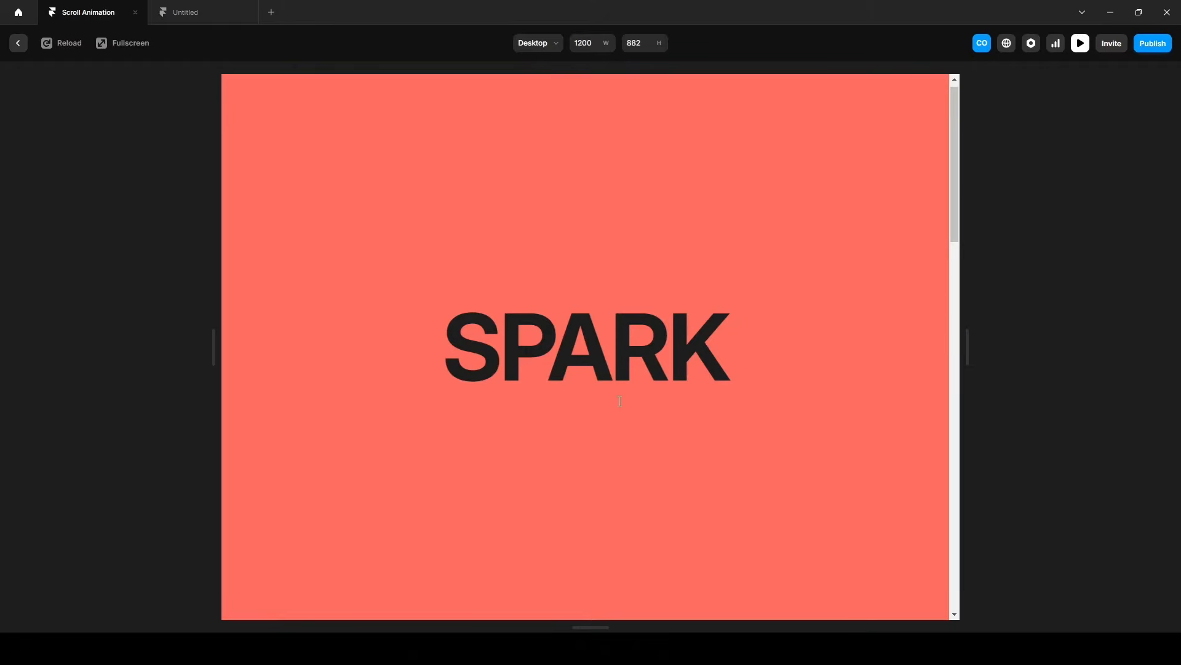
scroll(619, 401, "down", 5)
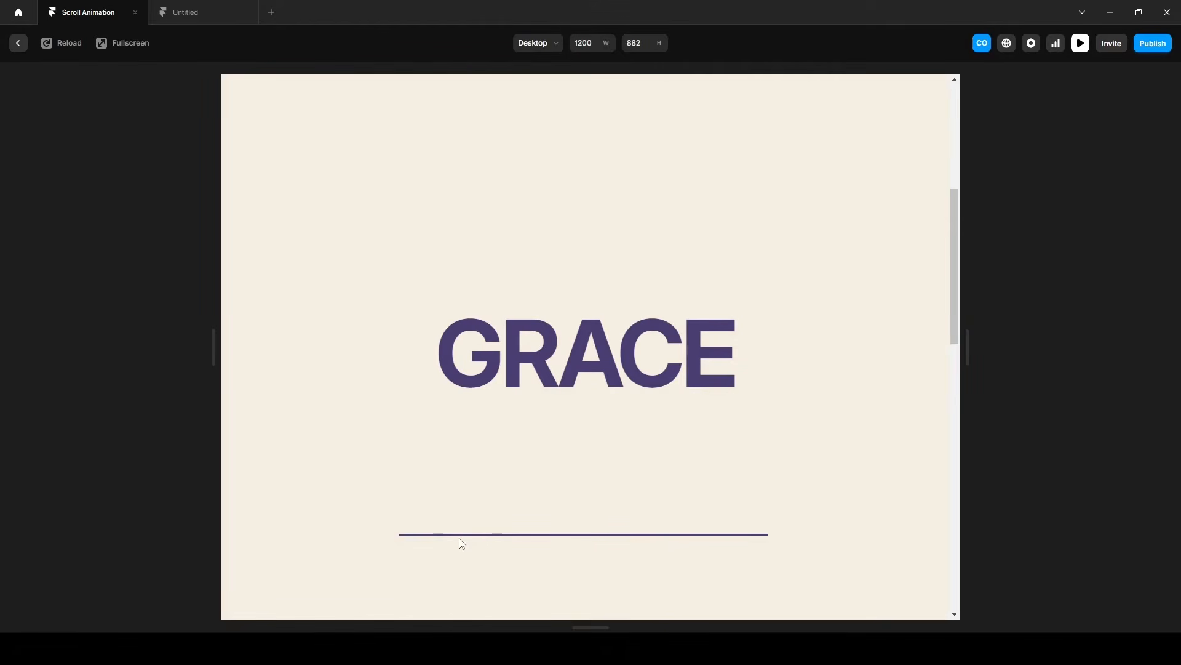
left_click(185, 12)
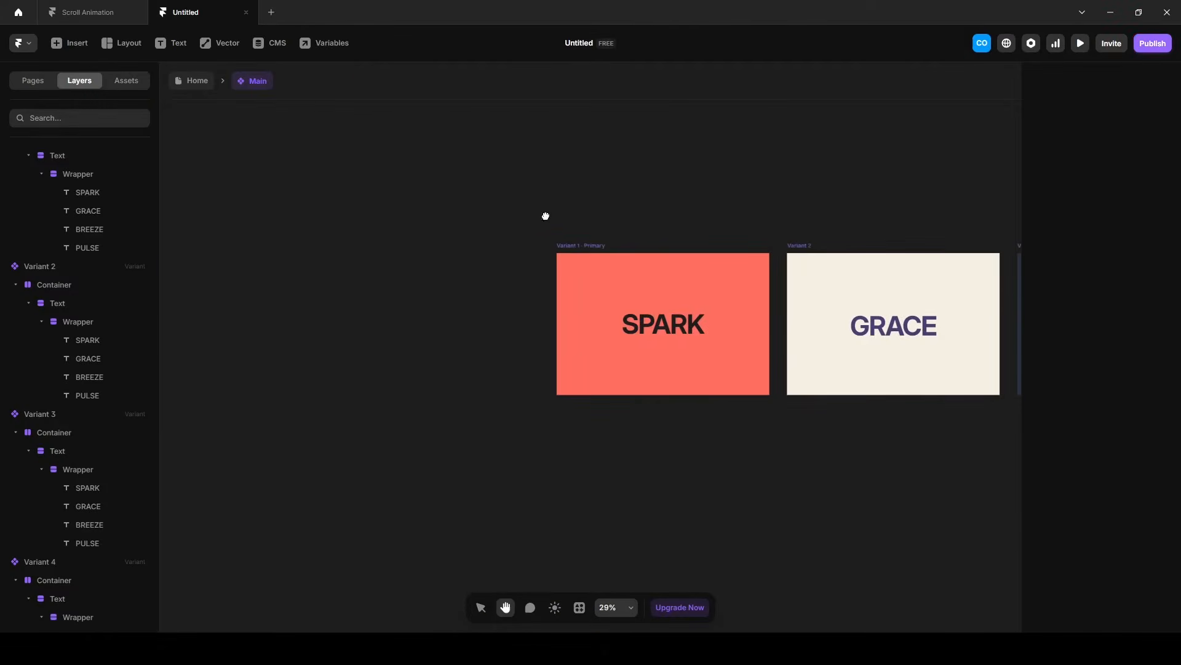
key("v")
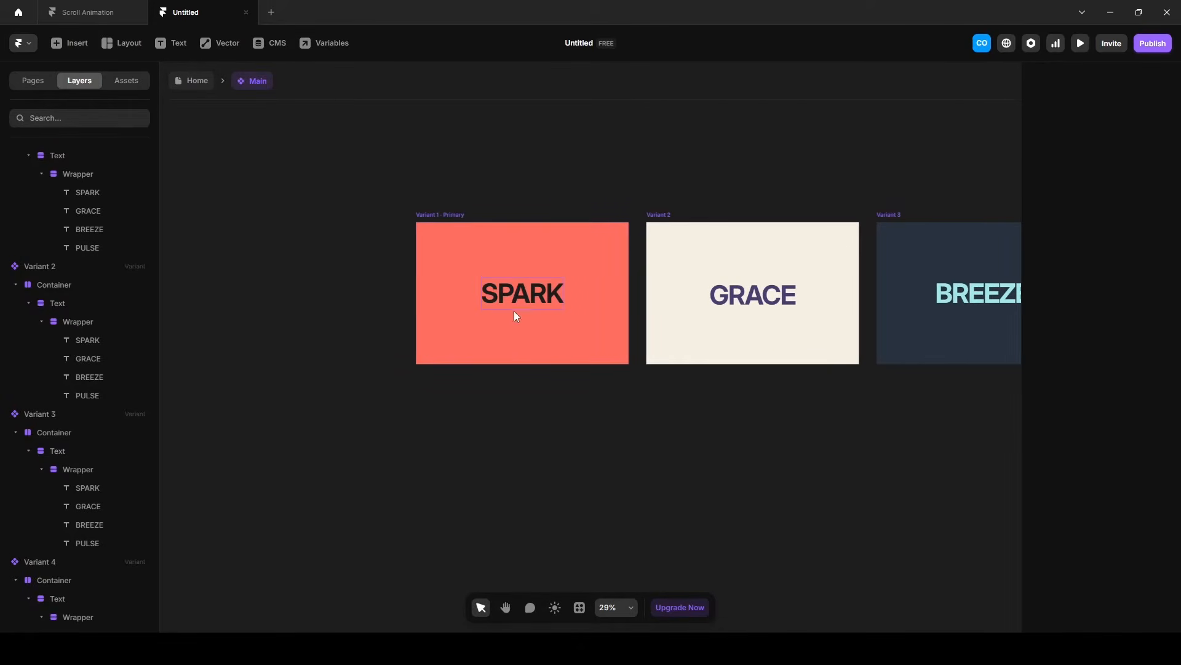
scroll(516, 292, "up", 3)
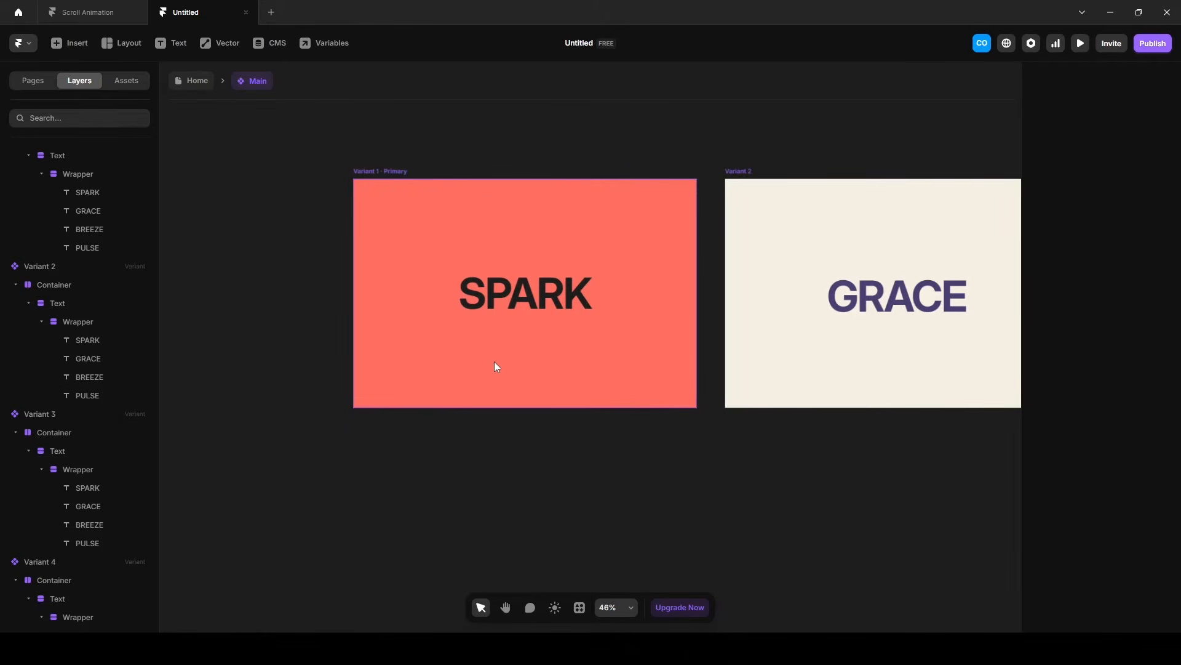
key("f")
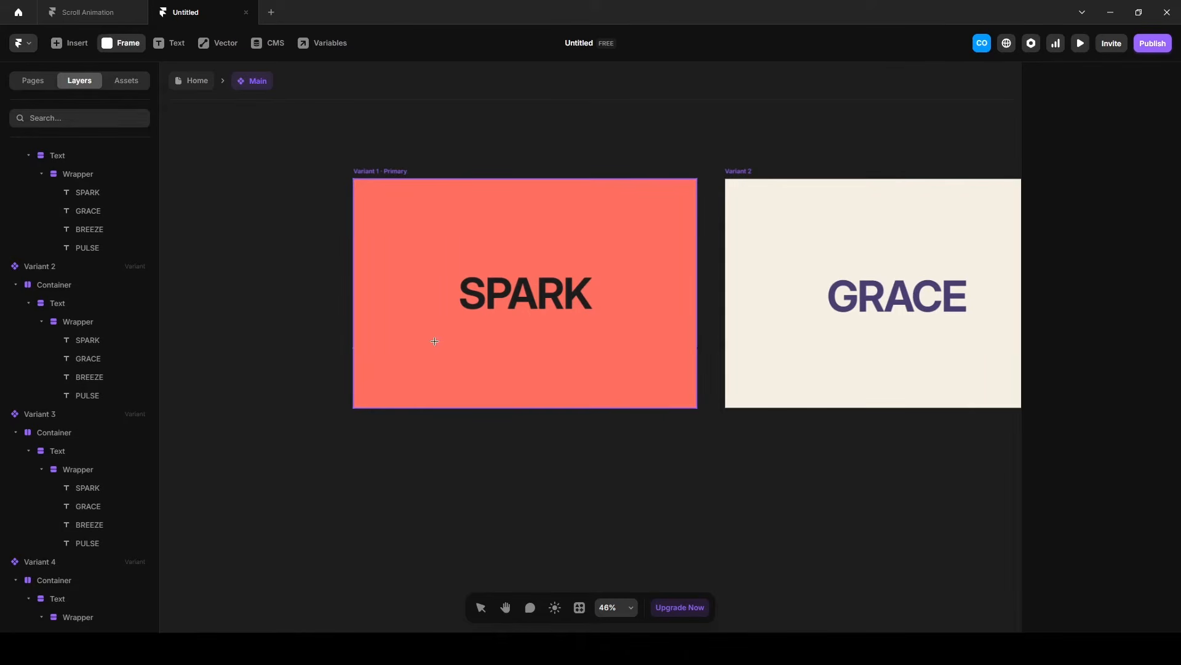
left_click_drag(430, 351, 430, 351)
left_click_drag(566, 362, 625, 362)
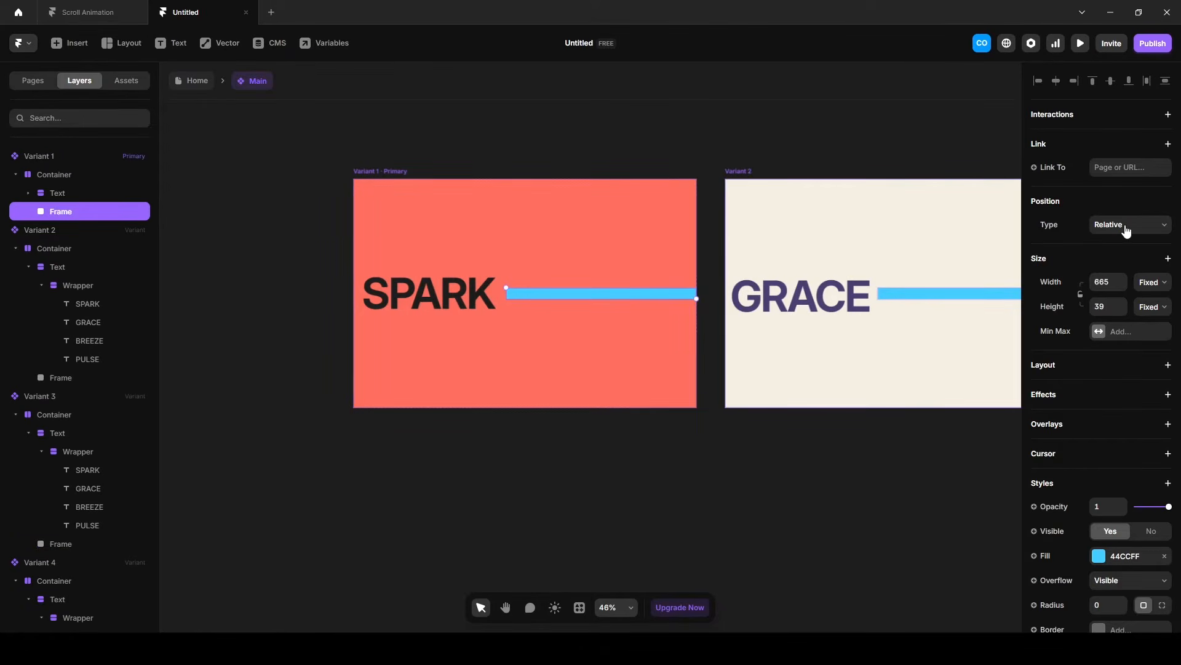
Set the new frame's position type to Absolute and center it horizontally in Variant 1's Container.
left_click(1117, 225)
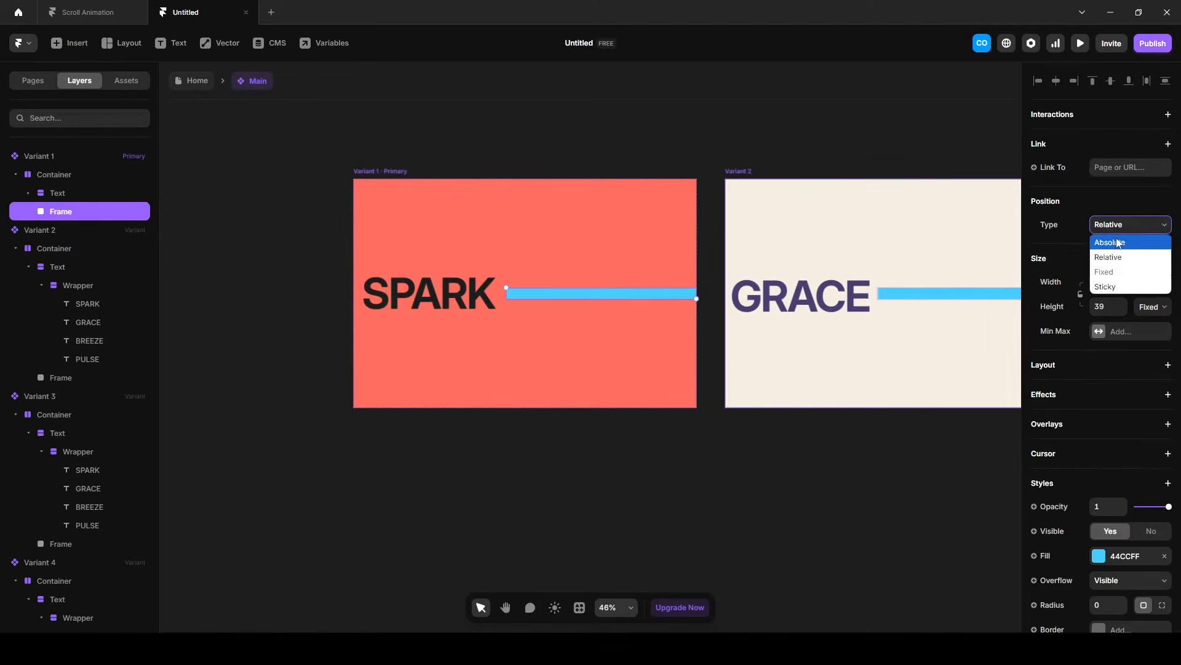
left_click(1112, 242)
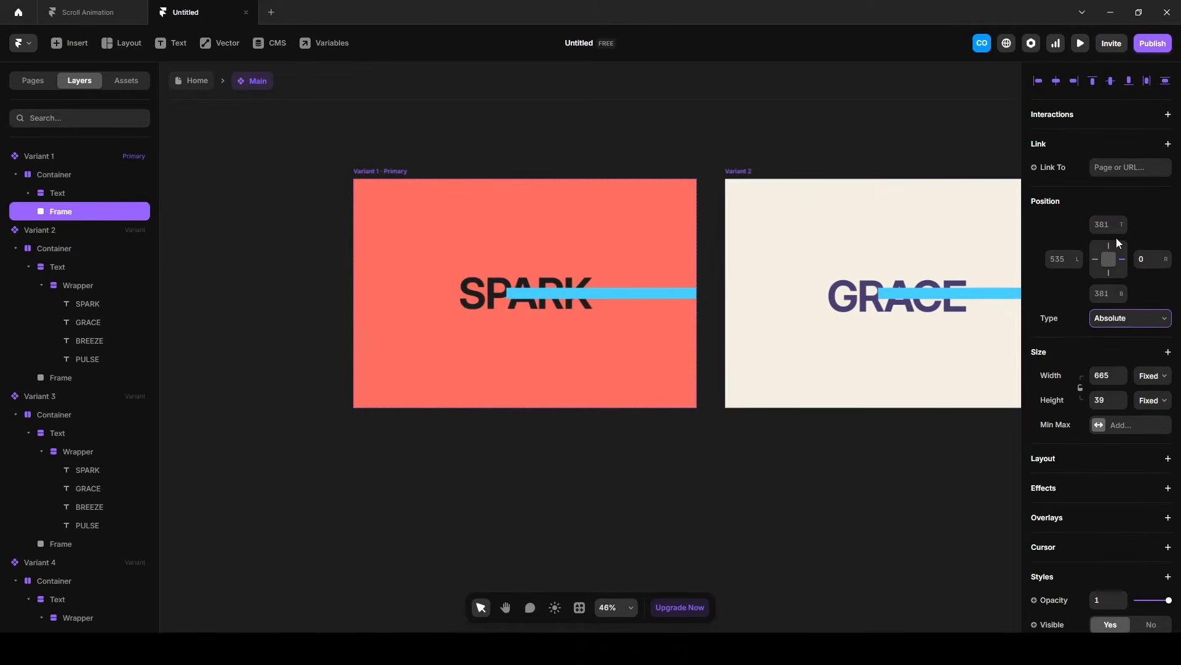
left_click(1056, 81)
Pin the frame to the Container's bottom edge with a bottom offset of 130.
left_click(1108, 274)
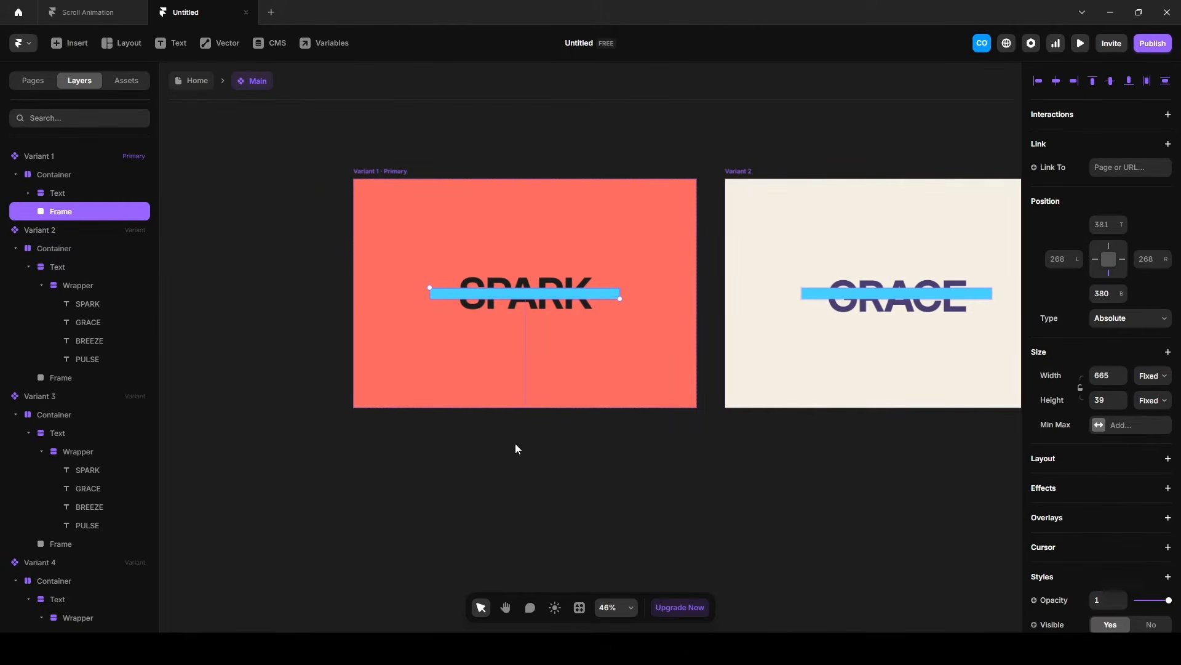
left_click_drag(1122, 294, 1129, 438)
left_click(1103, 295)
type("130")
key("Return")
Resize the frame in Variant 1 to a width of 1 and a height of 3.
left_click(1103, 401)
type("3")
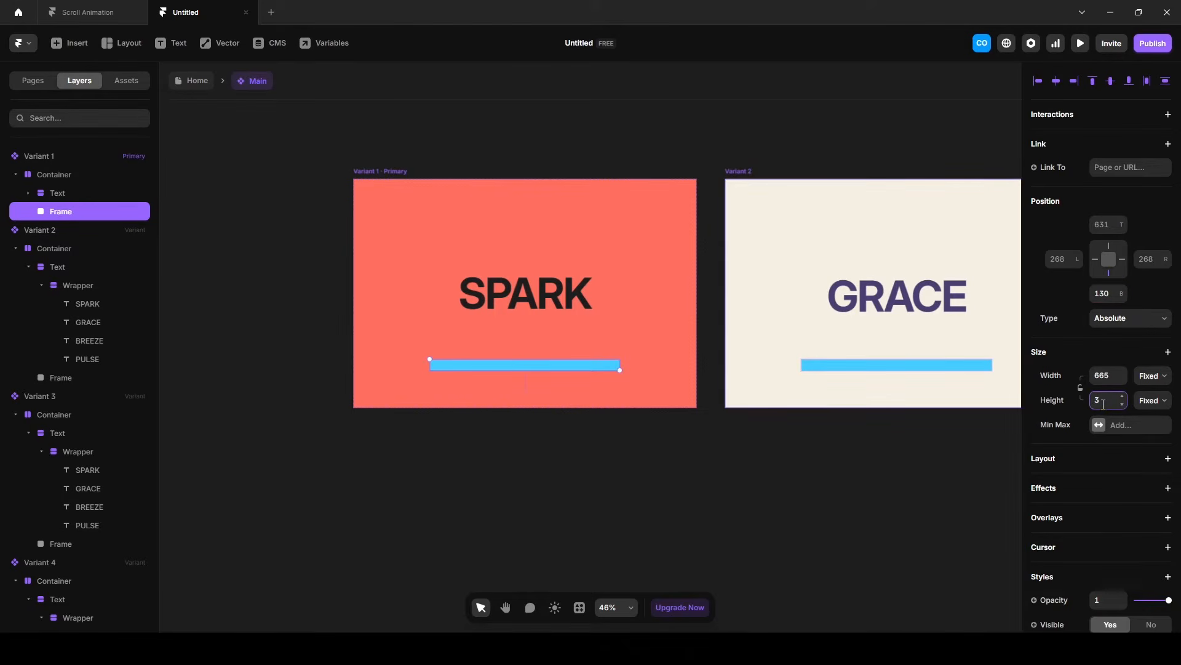
key("shift+Tab")
type("1")
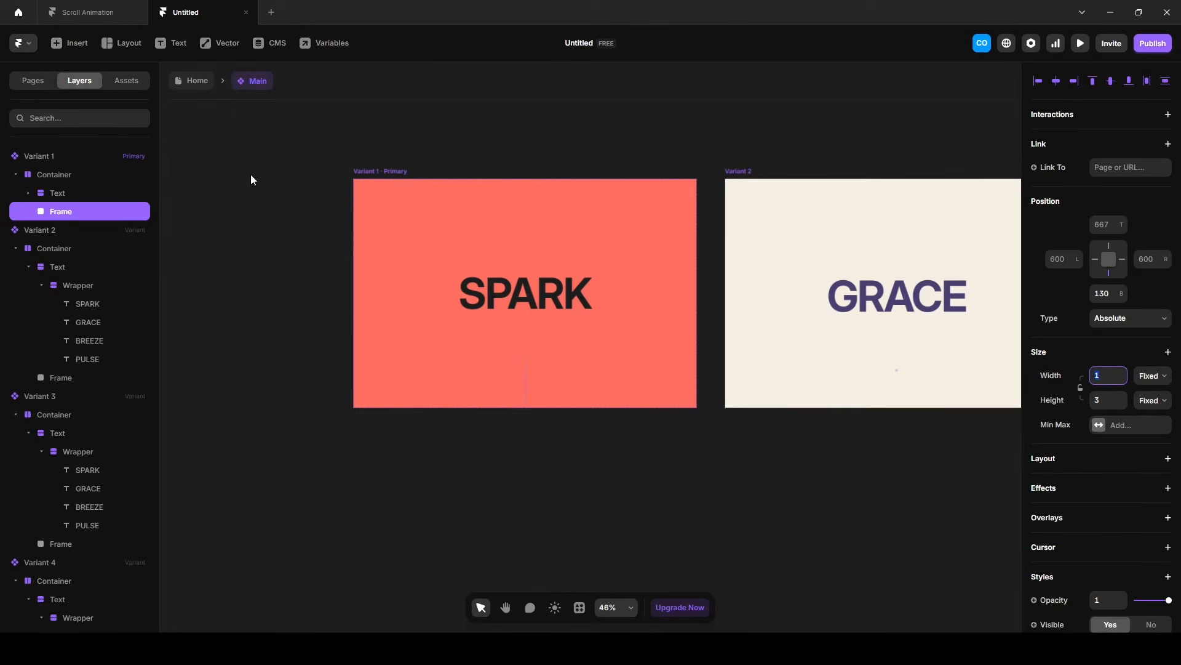
Examine how the line under the word appears on scroll from SPARK to GRACE in the Scroll Animation preview.
left_click(80, 11)
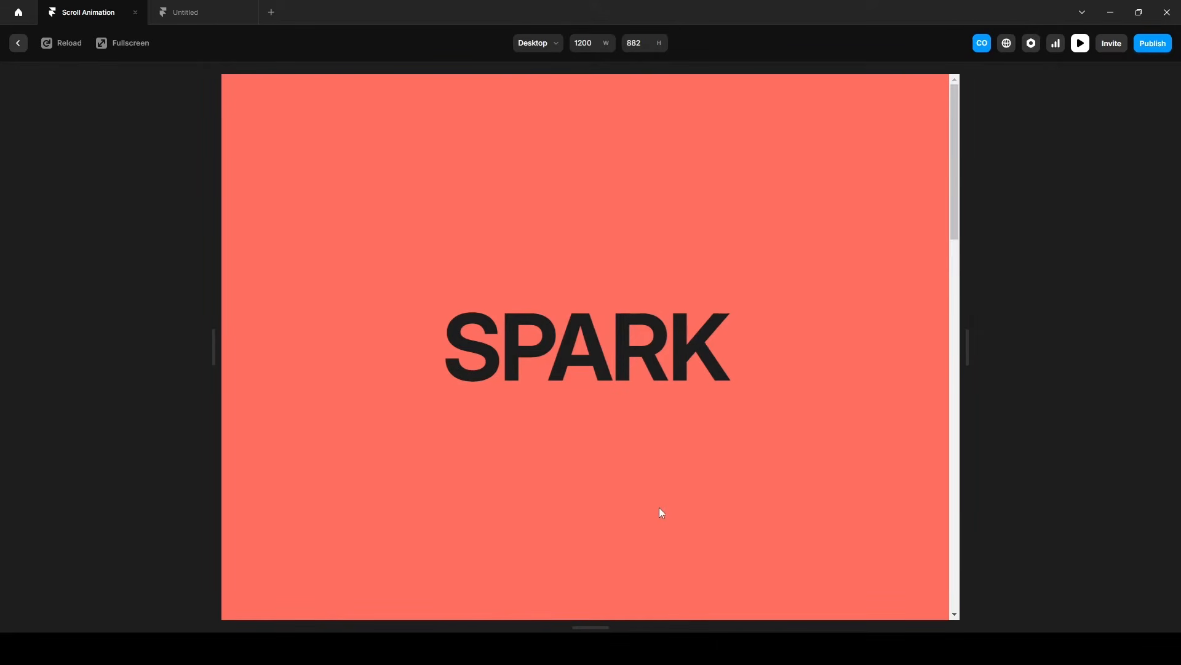
scroll(667, 500, "down", 5)
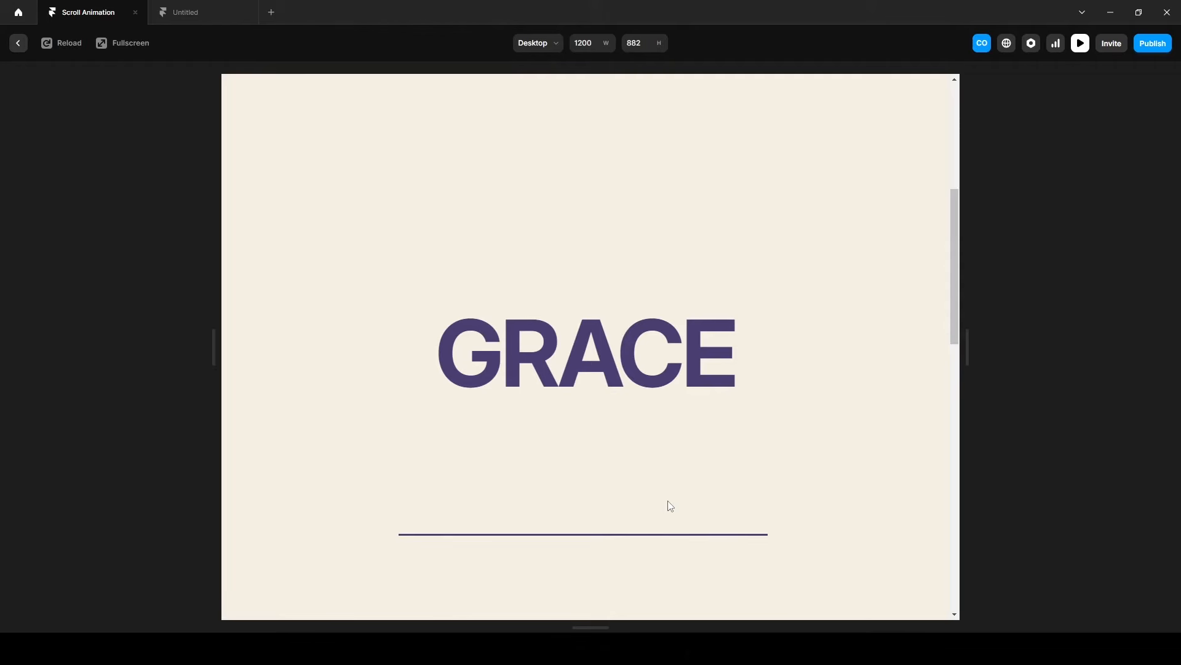
Switch to the Untitled project and fill Variant 1's new frame with the SPARK text's dark gray, 1D1D1D.
scroll(669, 504, "up", 4)
scroll(668, 504, "down", 3)
left_click(204, 14)
scroll(1077, 454, "down", 5)
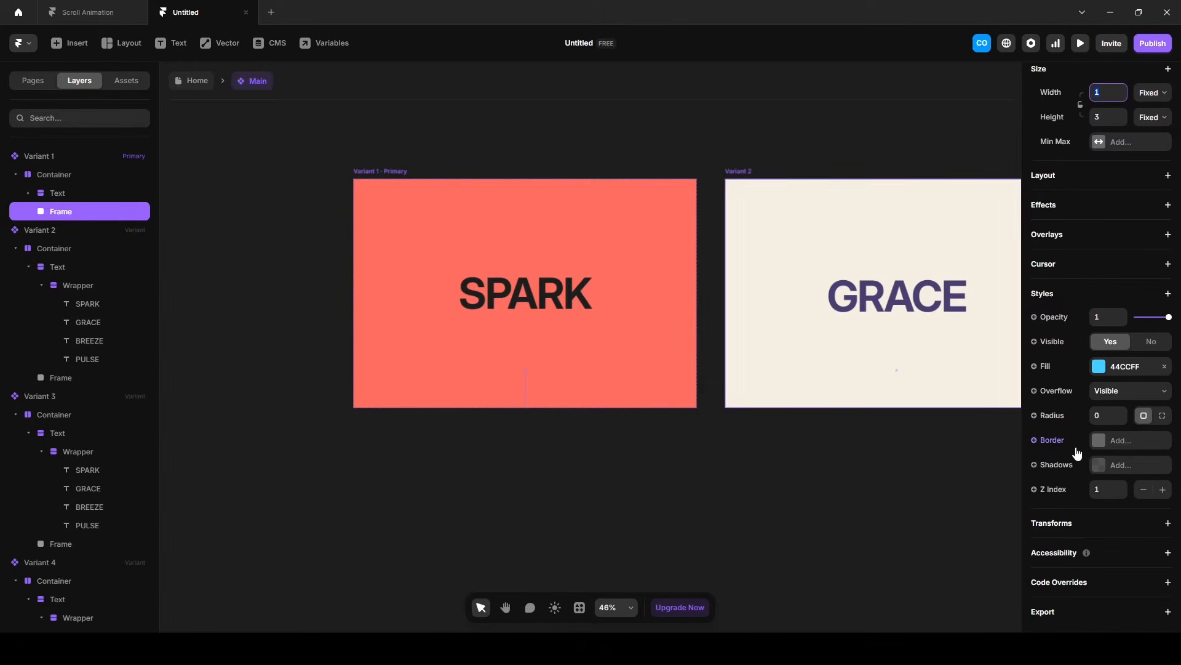
left_click(566, 299)
left_click(1118, 370)
type("1d1d1d")
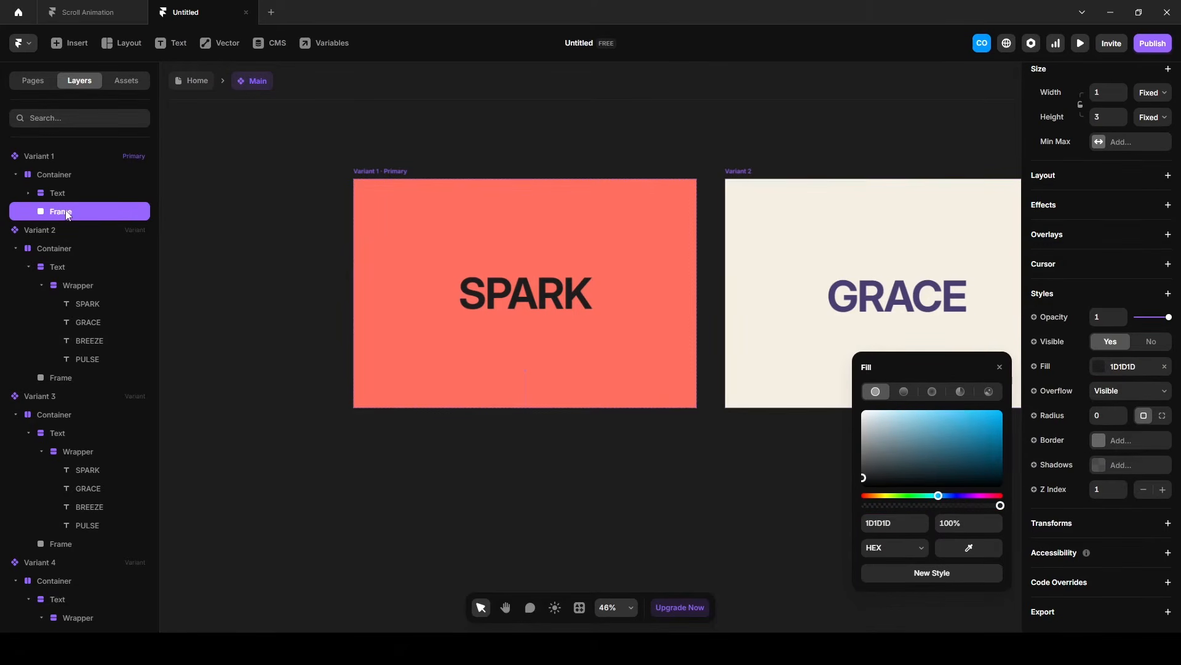
Rename the frame in Variant 1's Container to Line.
double_click(66, 210)
type("Line")
left_click(790, 147)
Set the width of Variant 2's Line to 600.
key("space")
left_click_drag(790, 146, 548, 152)
left_click(478, 174)
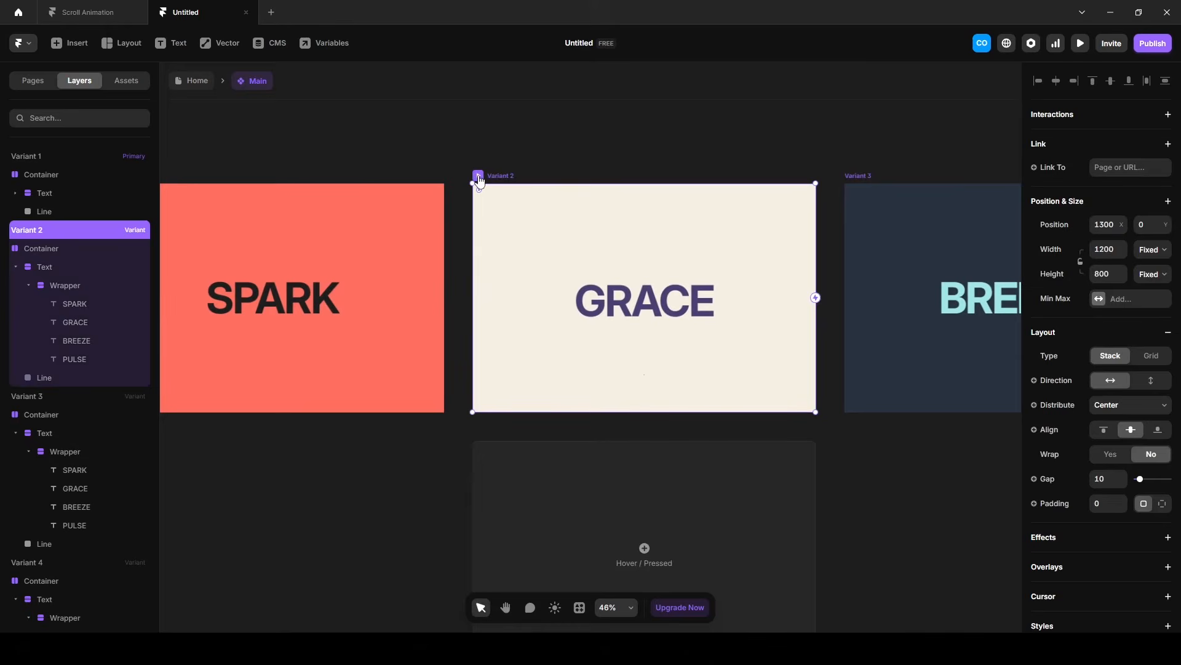
left_click(44, 378)
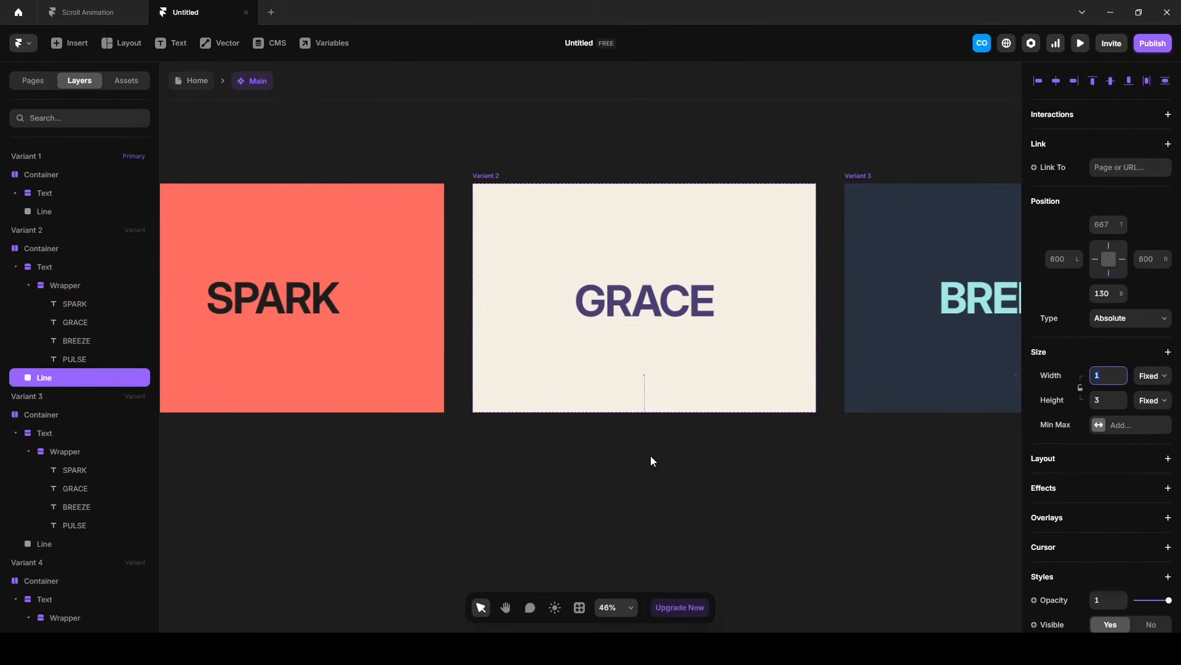
type("600")
key("Return")
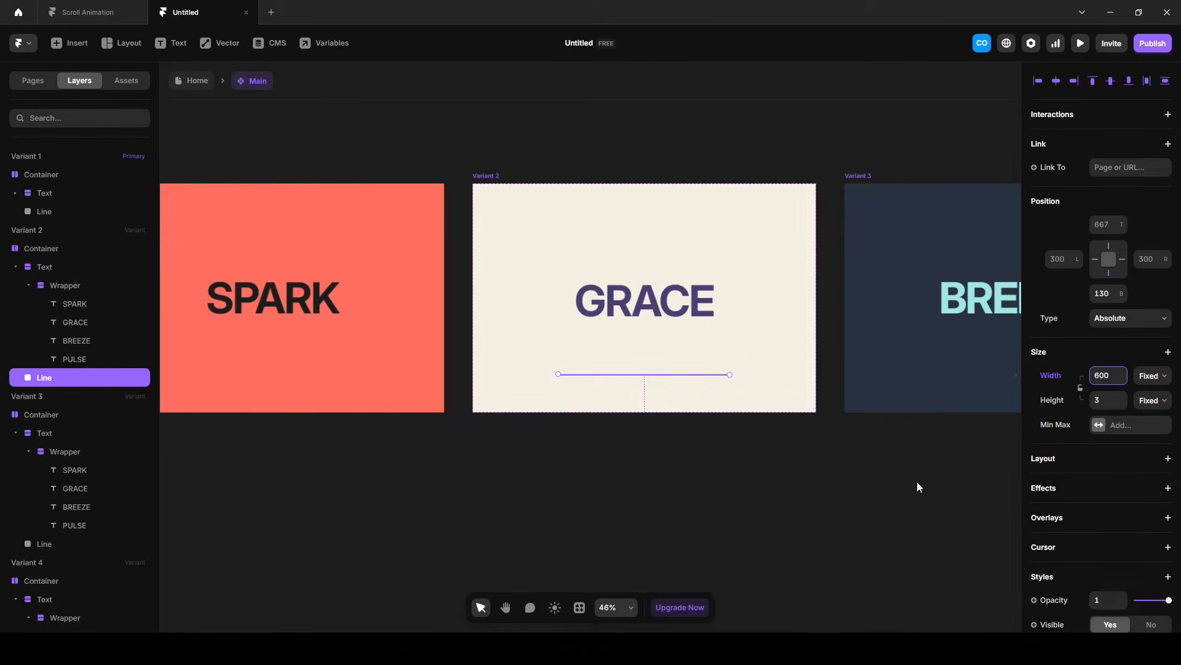
Fill Variant 2's Line with the copied purple that matches the word GRACE.
scroll(1077, 492, "down", 5)
left_click(1120, 406)
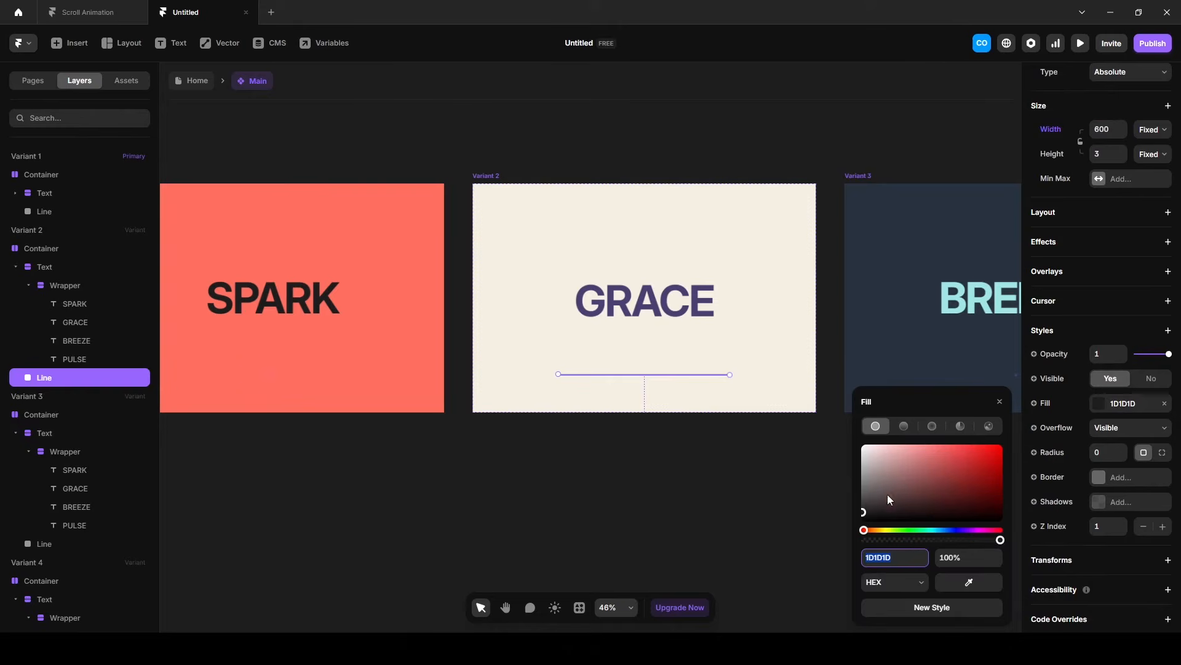
type("4B3F72")
key("Return")
left_click(731, 533)
Set the width of Variant 3's Line to 800.
left_click_drag(892, 511, 503, 510)
key("v")
left_click(465, 175)
scroll(65, 376, "down", 3)
left_click(42, 451)
left_click(1109, 377)
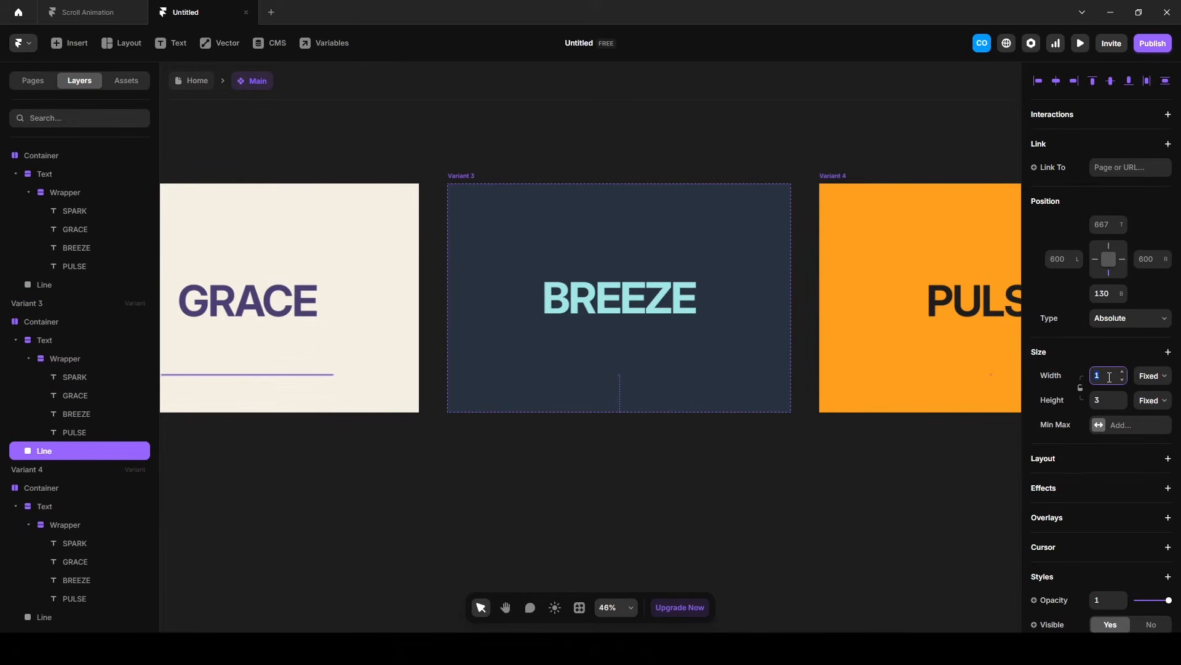
type("800")
key("Return")
Fill Variant 3's Line with the copied pale aqua that matches the word BREEZE.
scroll(1098, 516, "down", 5)
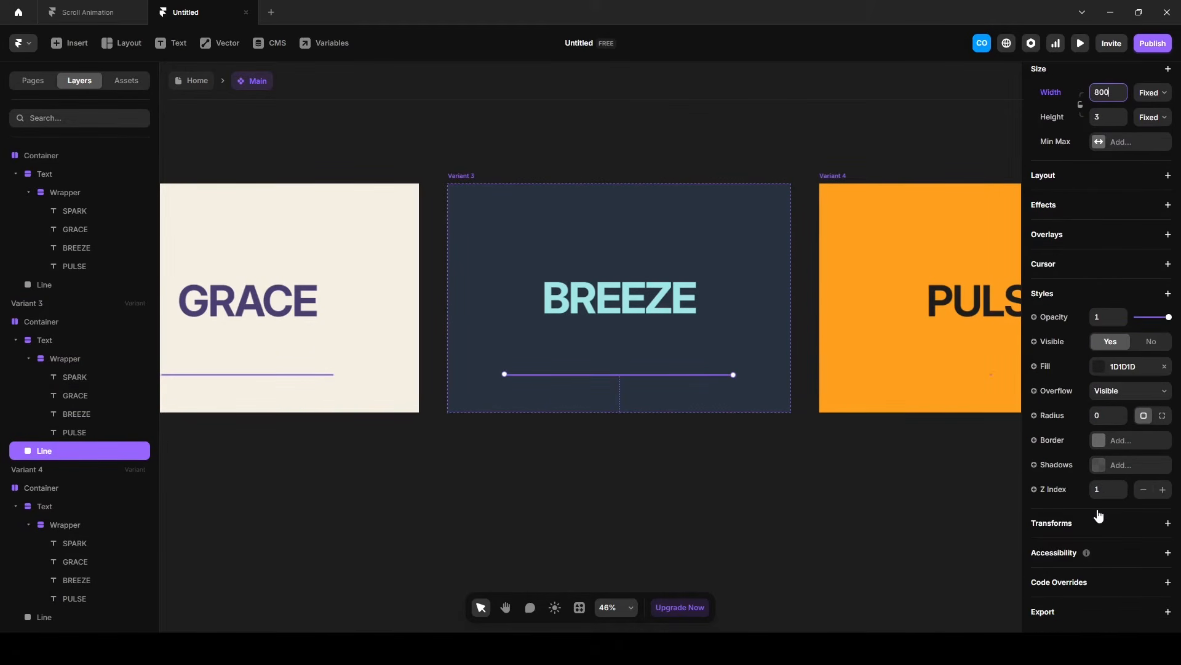
left_click(1115, 369)
key("ctrl+v")
left_click(791, 483)
Set the width of Variant 4's Line to 1000.
key("space")
left_click_drag(898, 510, 509, 519)
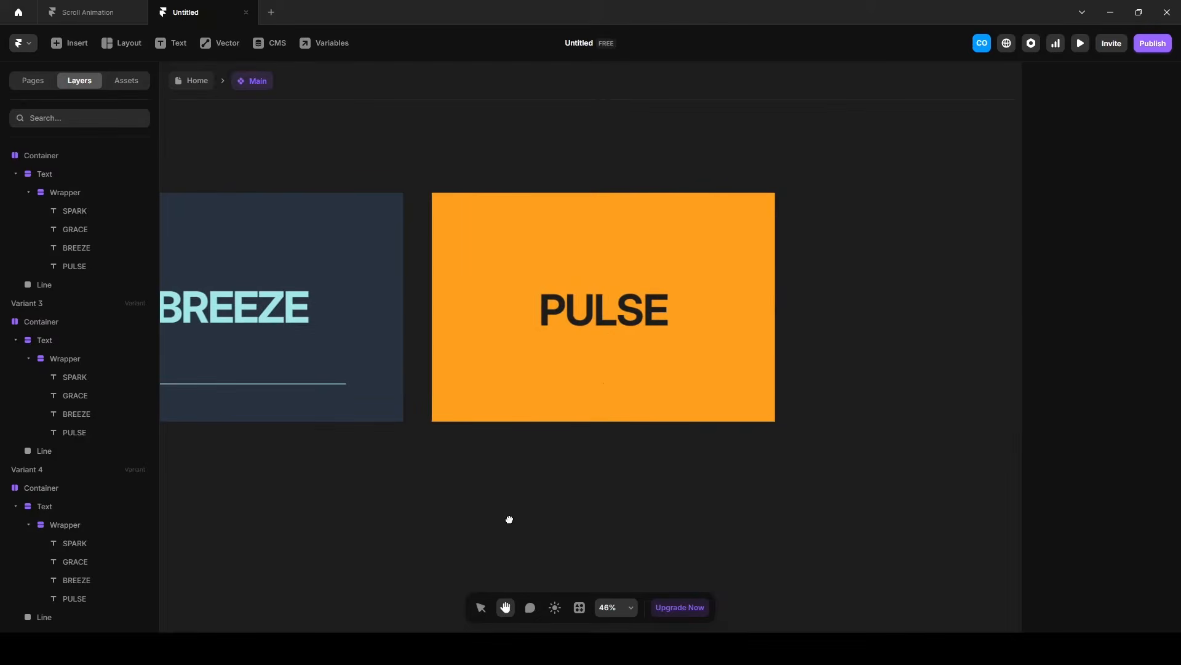
left_click(448, 184)
left_click(58, 618)
left_click(1107, 375)
type("1000")
key("Return")
Fill Variant 4's Line with the dark navy color 0D1B2A.
scroll(1118, 542, "down", 5)
left_click(1115, 367)
type("0D1B2A")
key("Return")
left_click(732, 527)
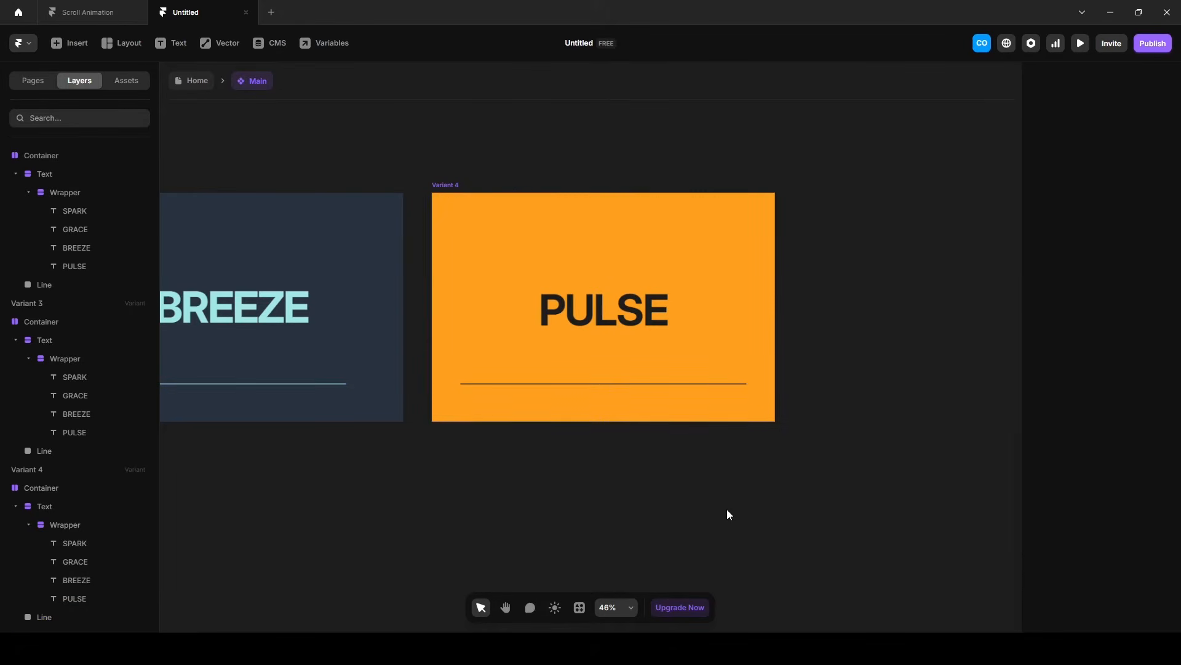
Change the text color of PULSE in Variant 4 to the copied dark navy used for its Line.
left_click(654, 314)
left_click(1122, 466)
type("0D1B2A")
key("Return")
left_click(451, 122)
Return to the Home page and set the Main component's height to Viewport at 100vh.
left_click(197, 81)
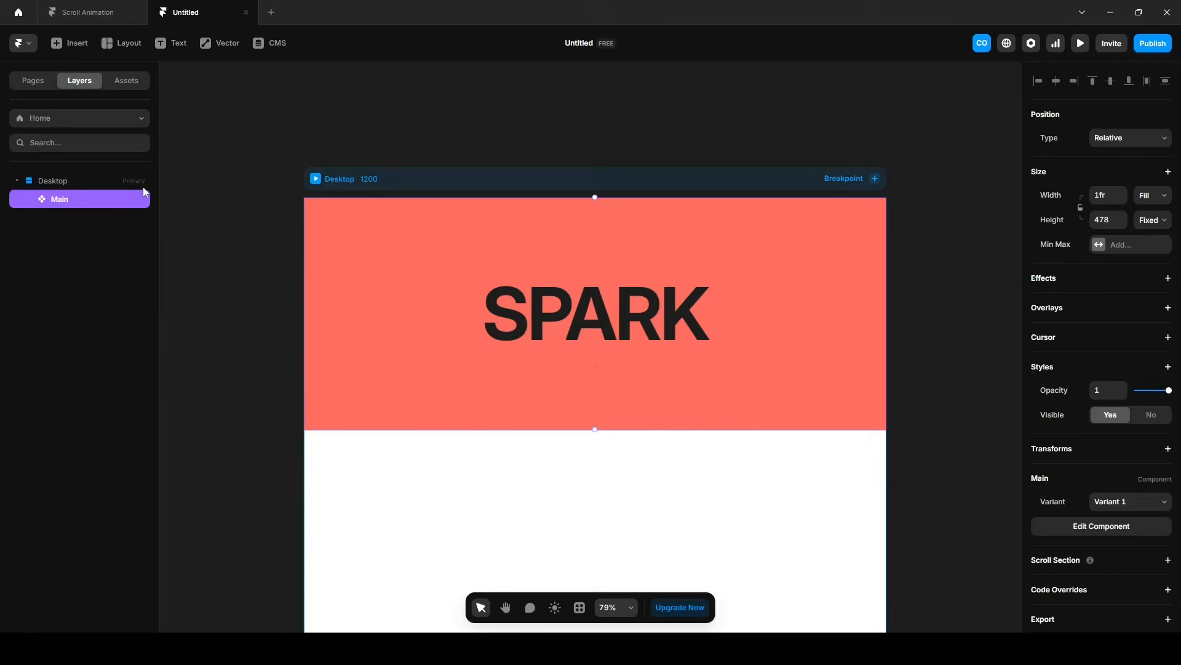
left_click(1150, 220)
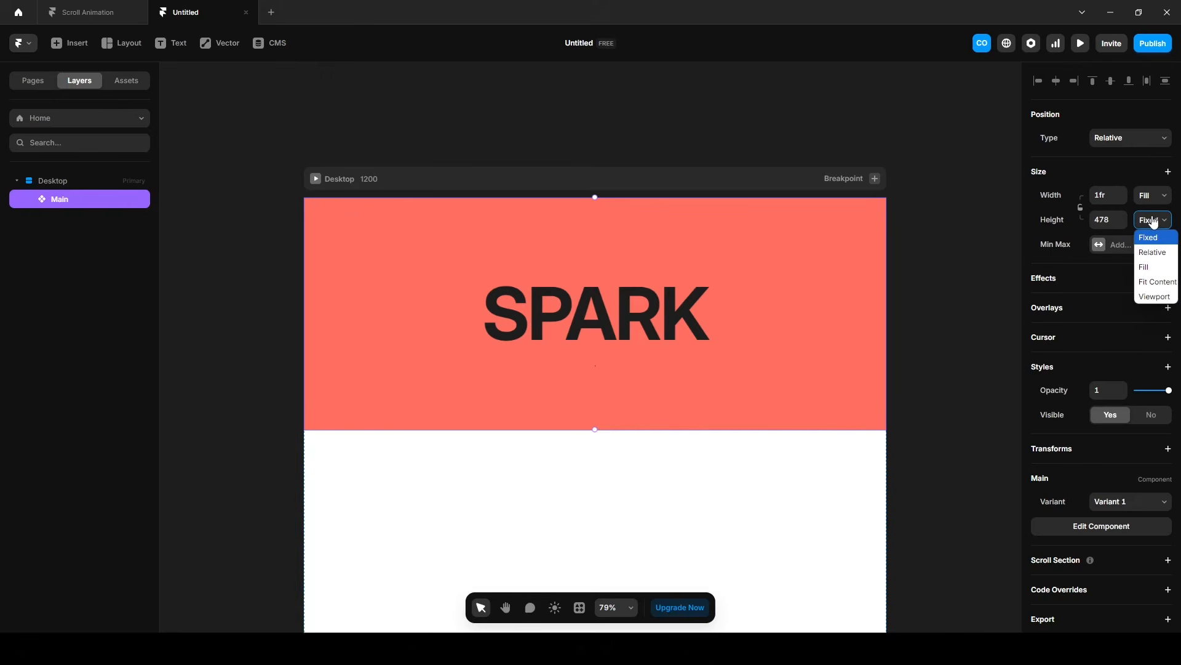
left_click(1154, 283)
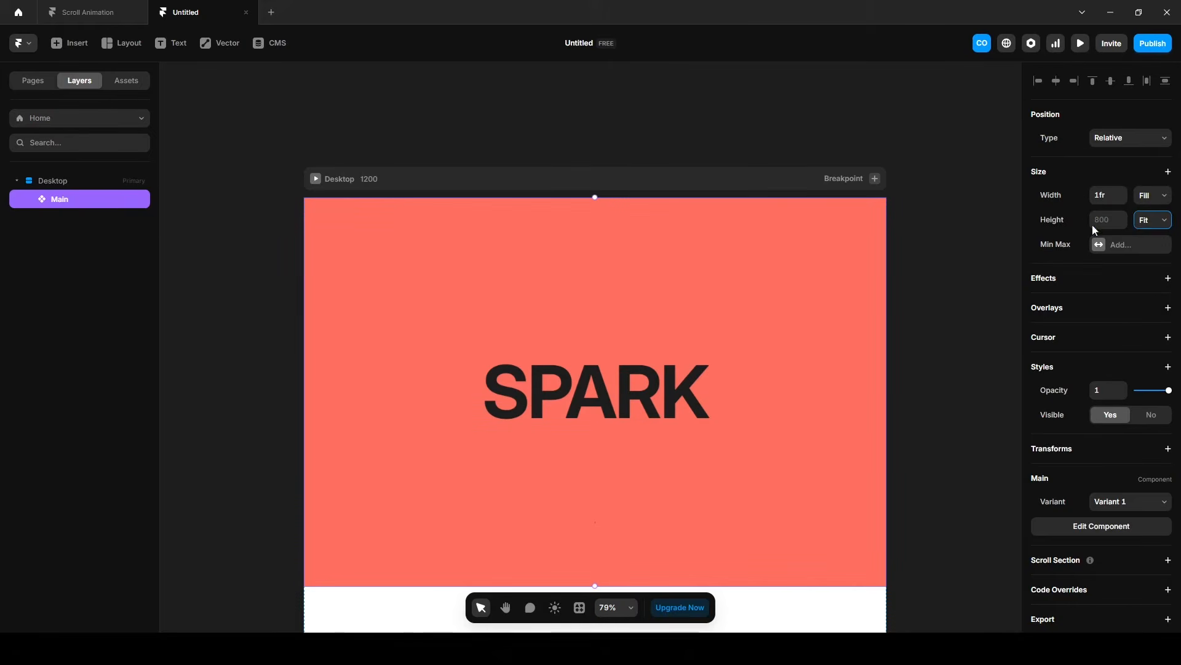
left_click(1152, 221)
left_click(1140, 295)
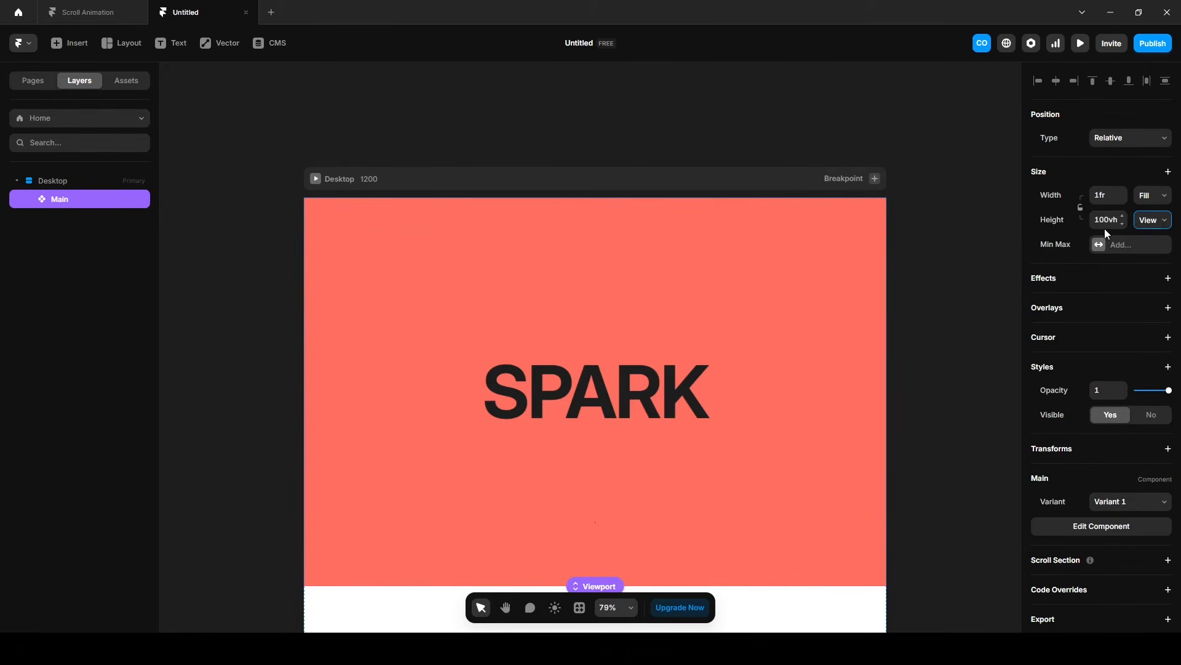
Wrap Main in a stack named Container and set the stack's position type to Sticky.
key("shift+a")
double_click(72, 202)
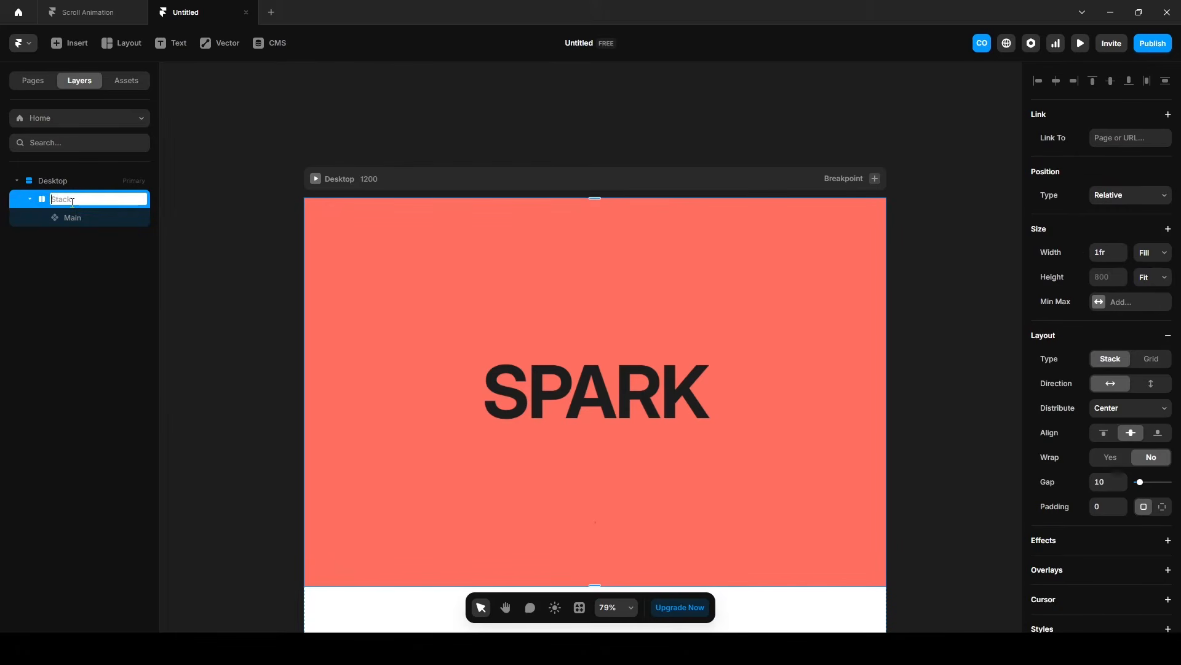
type("Container")
key("Return")
left_click(1101, 195)
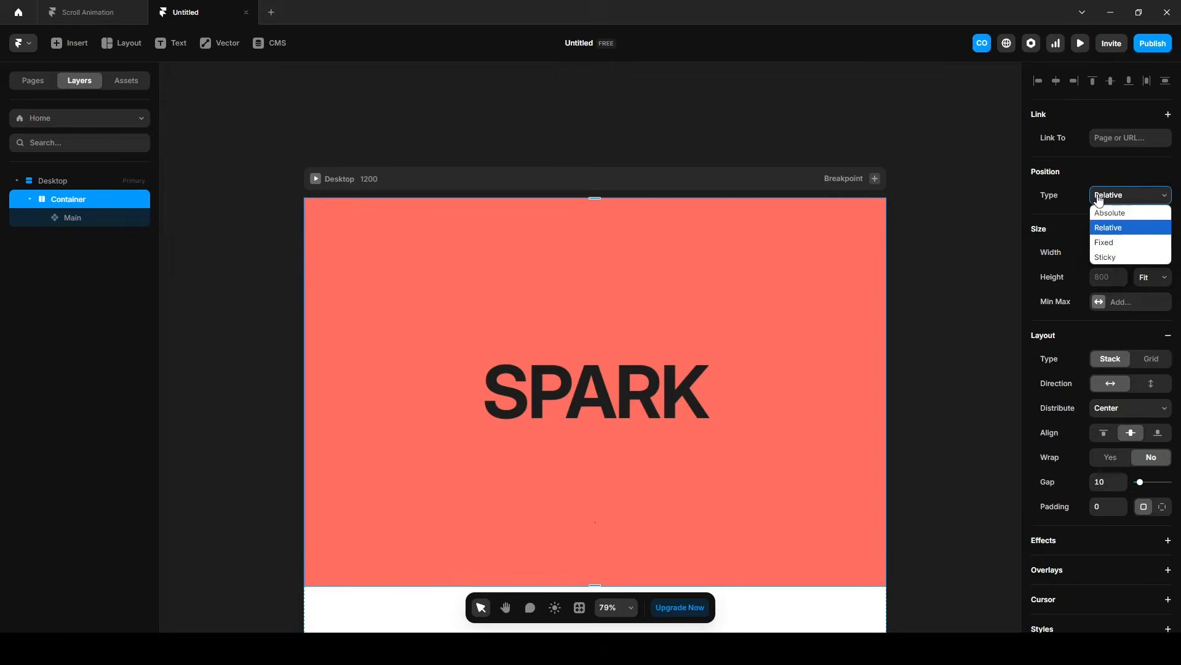
left_click(1108, 258)
Examine how the words and lines change on scroll down to PULSE in the Scroll Animation preview.
left_click(83, 12)
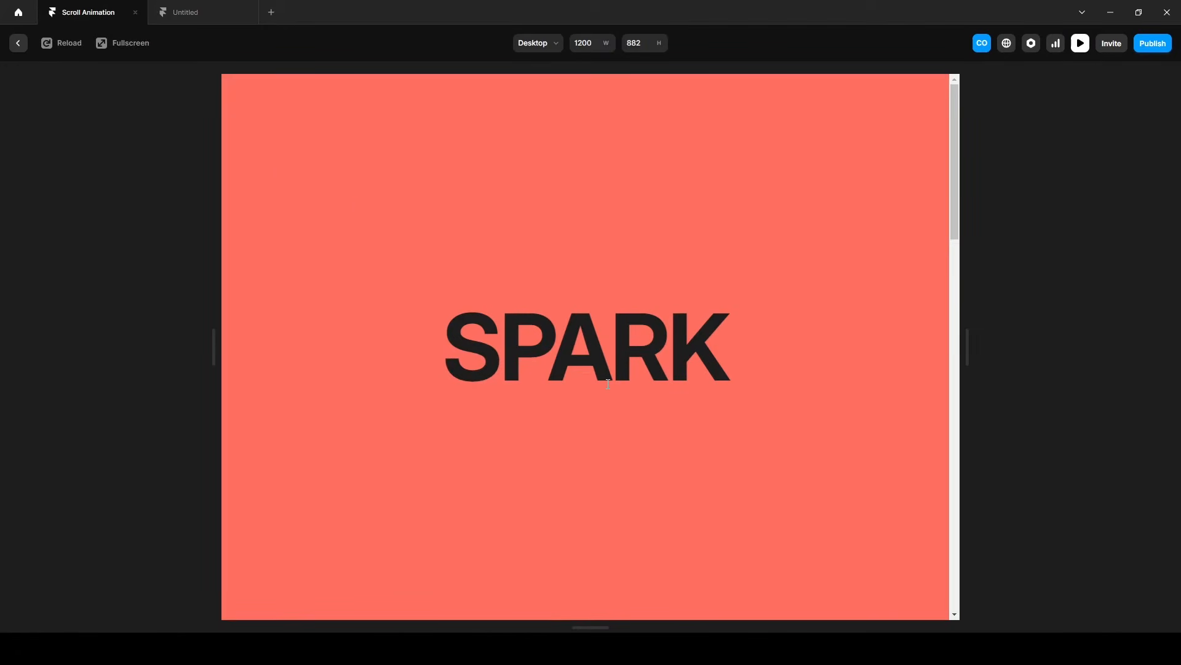
scroll(608, 384, "down", 5)
left_click_drag(956, 314, 1000, 568)
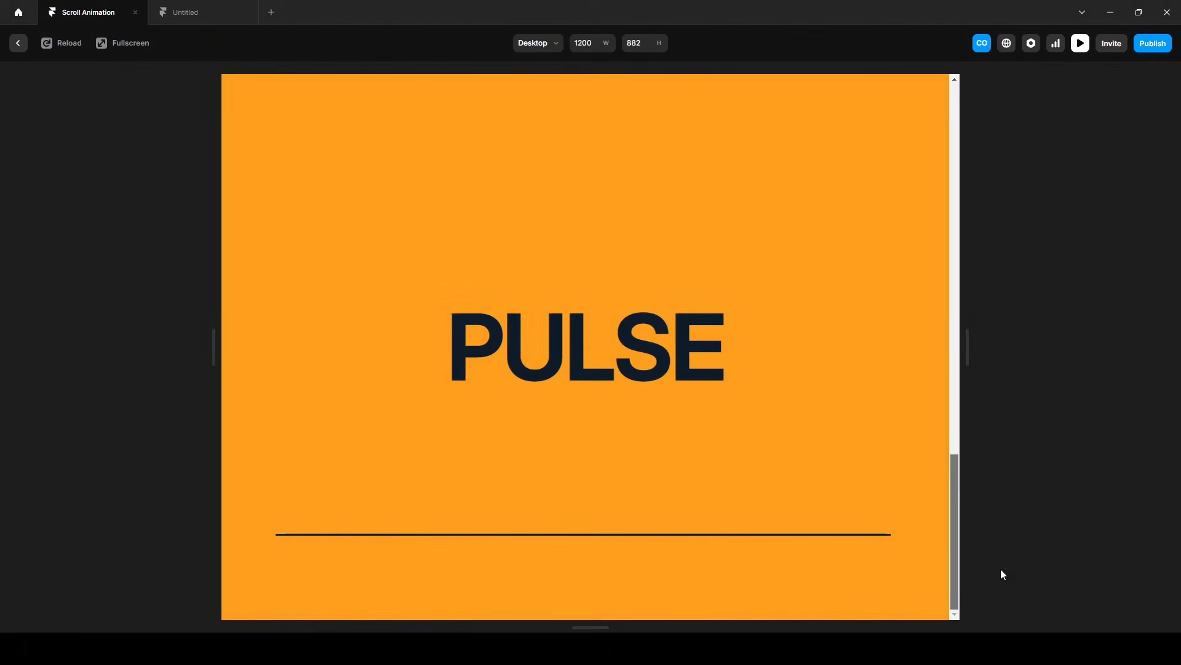
Switch back to the Untitled project and set the Container's height to 3200.
left_click(212, 8)
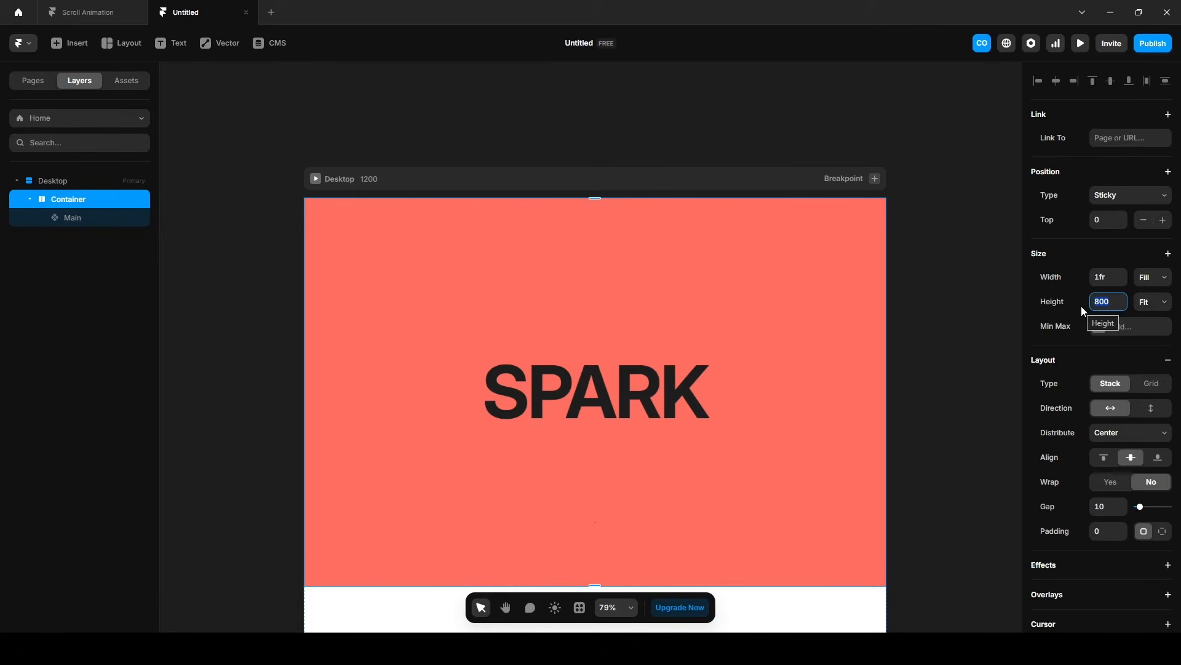
type("3200")
Set the Desktop breakpoint's height to Fit Content.
scroll(459, 299, "down", 5)
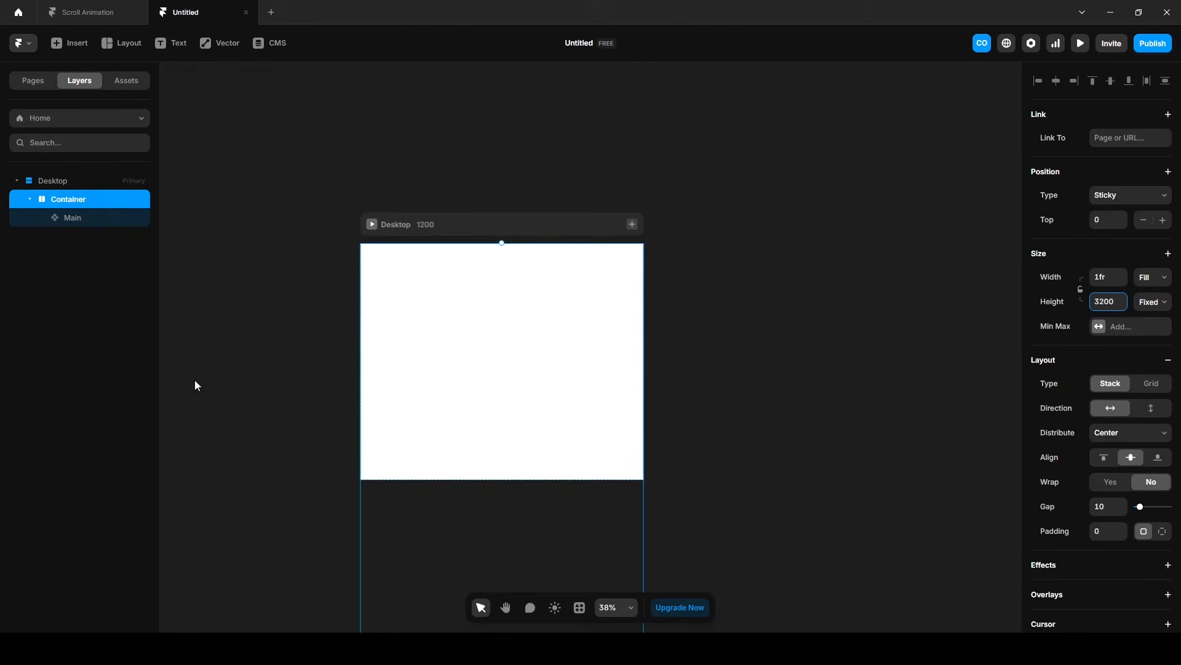
left_click(68, 184)
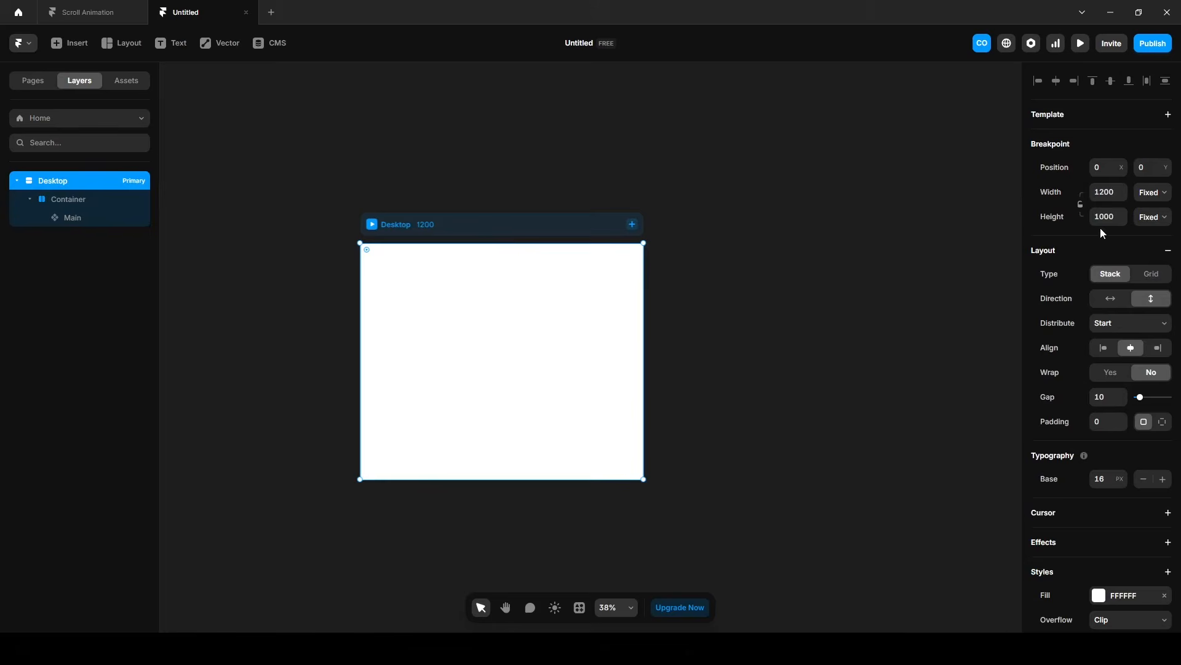
left_click(1152, 217)
left_click(1154, 278)
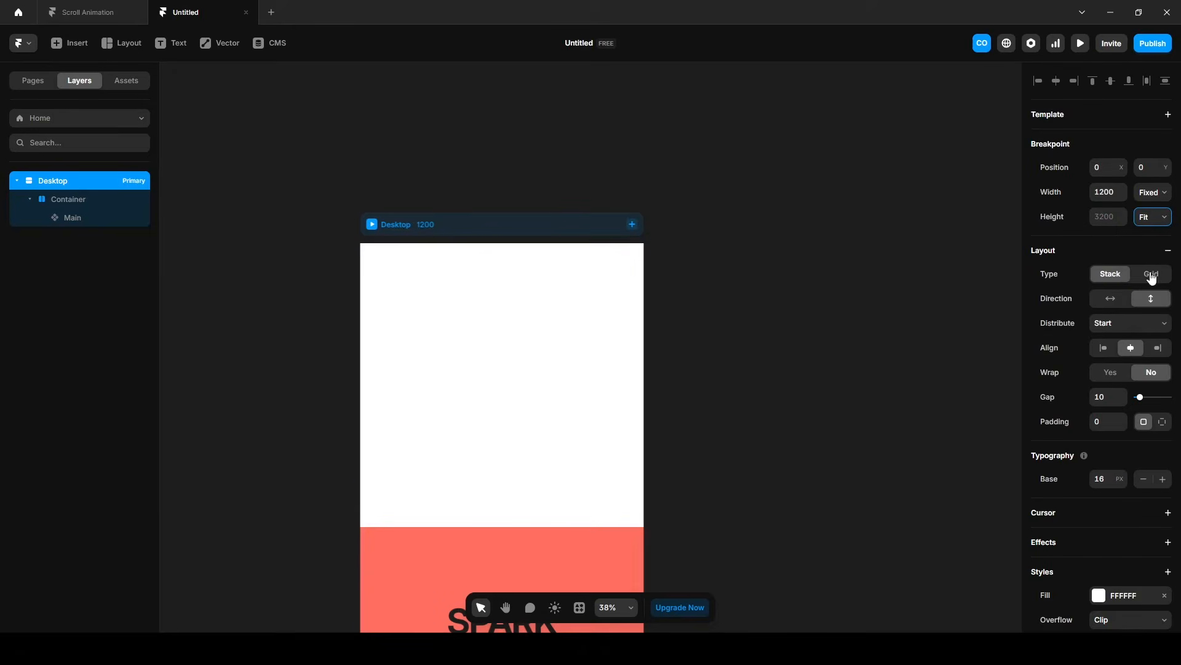
Align the Container's contents to its top edge.
left_click(70, 199)
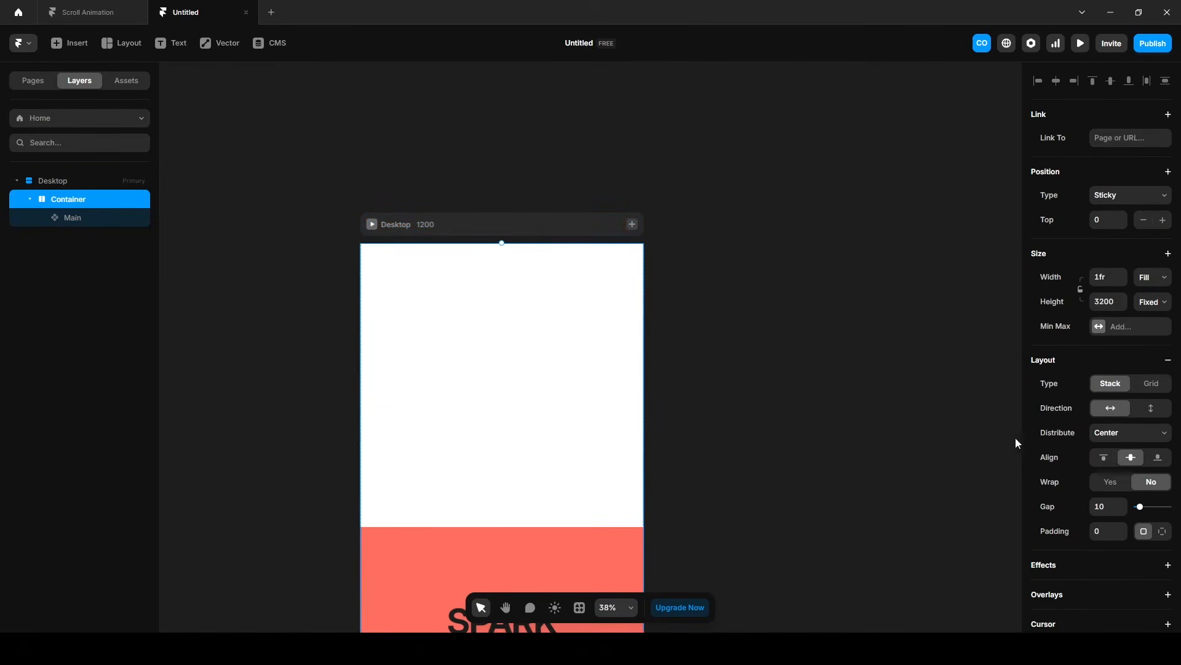
left_click(1106, 458)
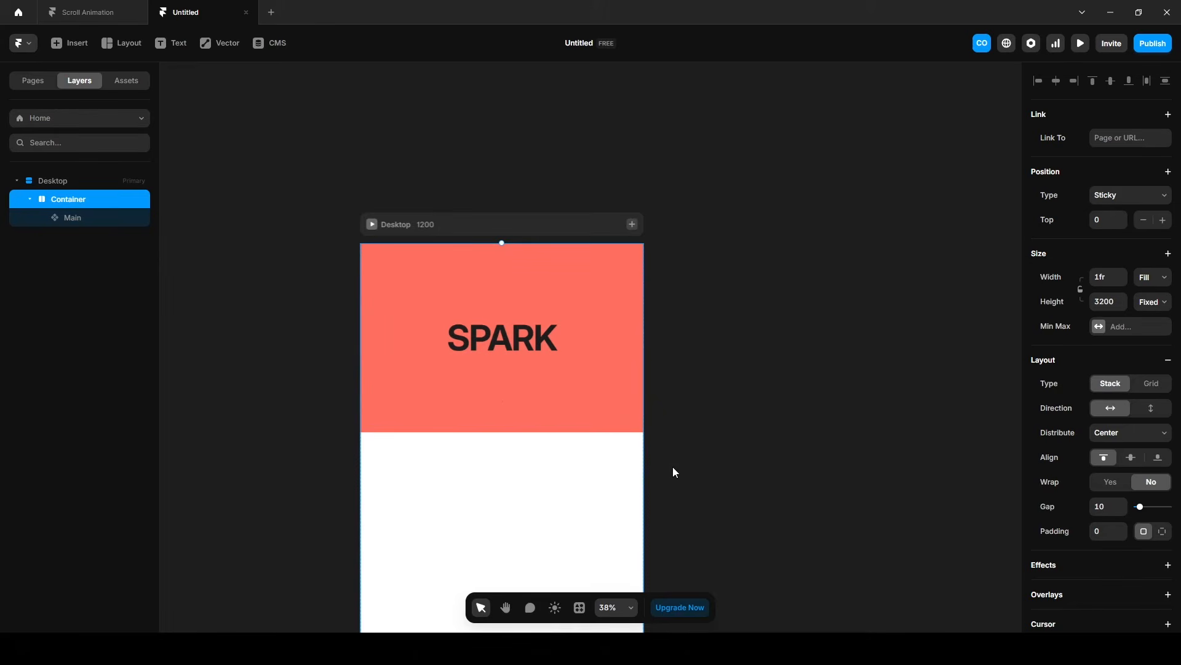
left_click(673, 472)
Draw a frame about 581 wide and 60 high on the canvas beside the Desktop page and name it 1.
key("f")
left_click_drag(677, 332, 814, 347)
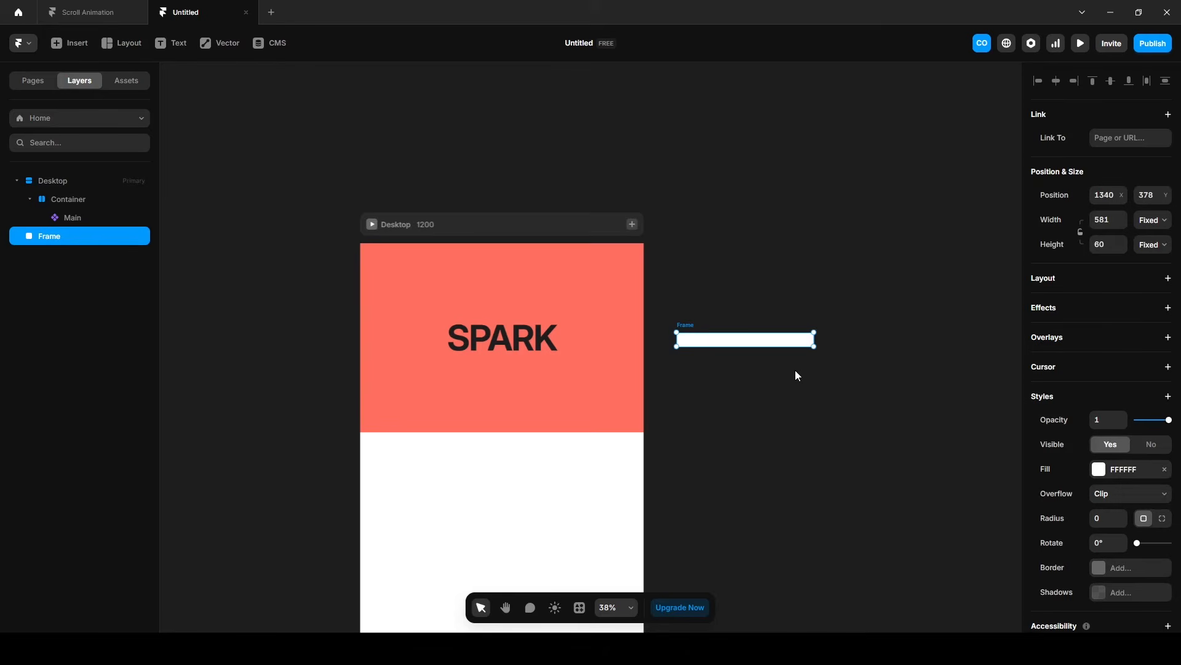
double_click(43, 236)
type("110")
Set frame 1's height to 10 and move it into the Container.
key("Return")
left_click_drag(41, 237, 74, 200)
Position frame 1 as Absolute, centered horizontally in the Container with a top offset of 800.
left_click(1113, 197)
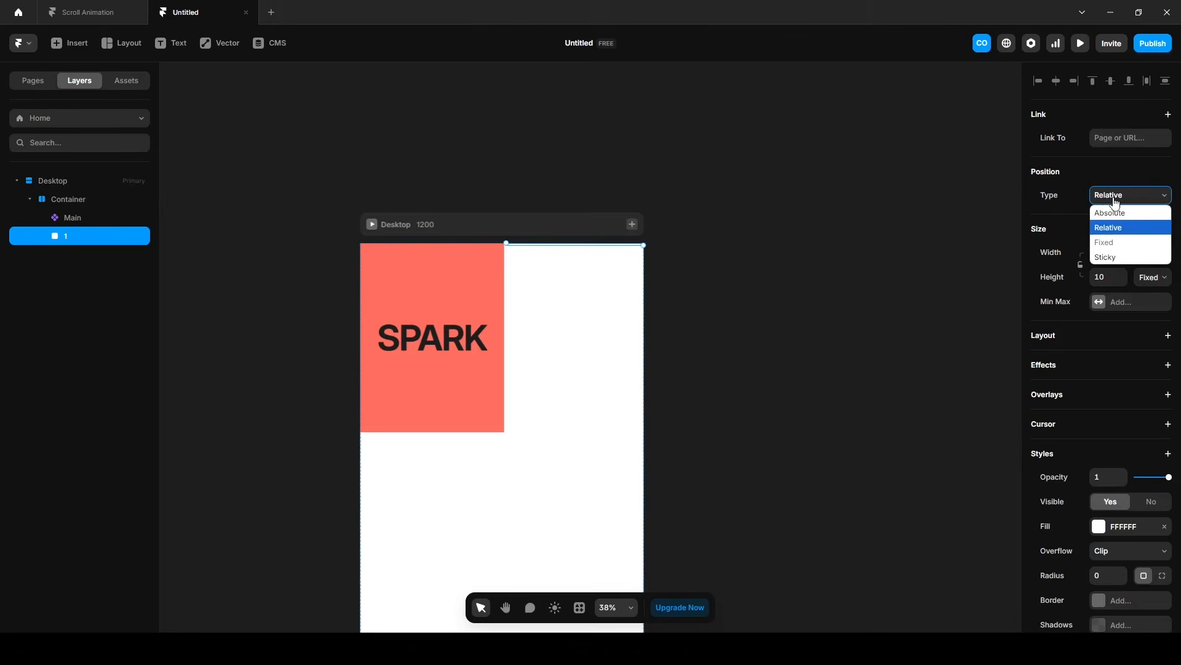
left_click(1112, 212)
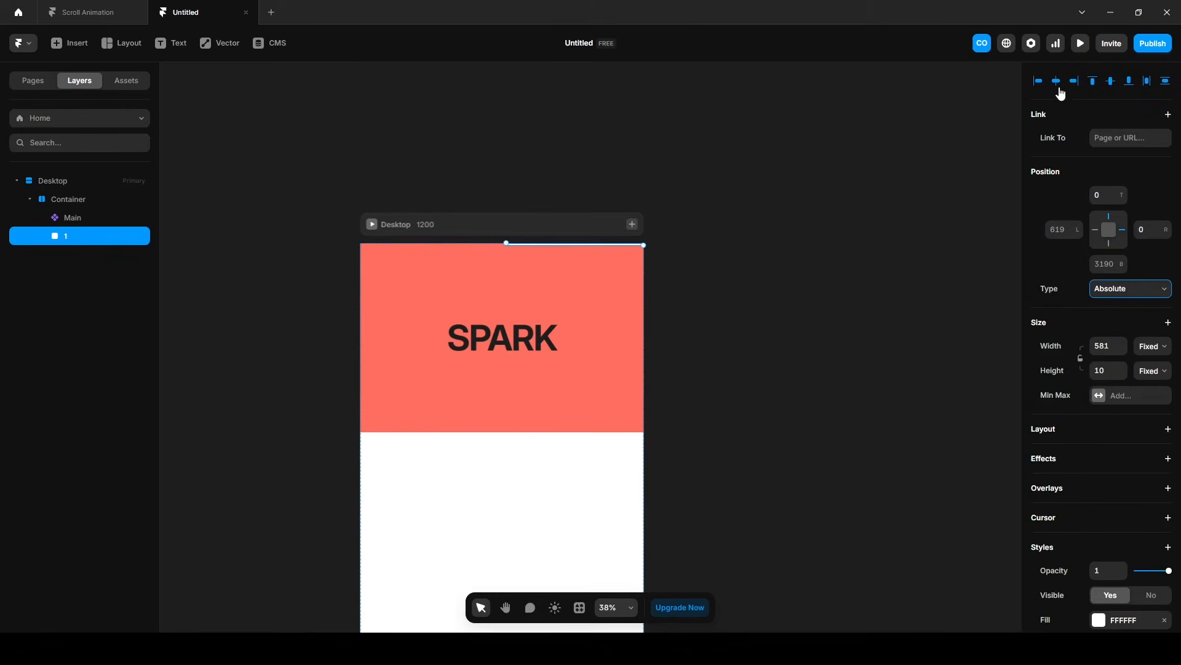
left_click(1056, 84)
left_click(1106, 197)
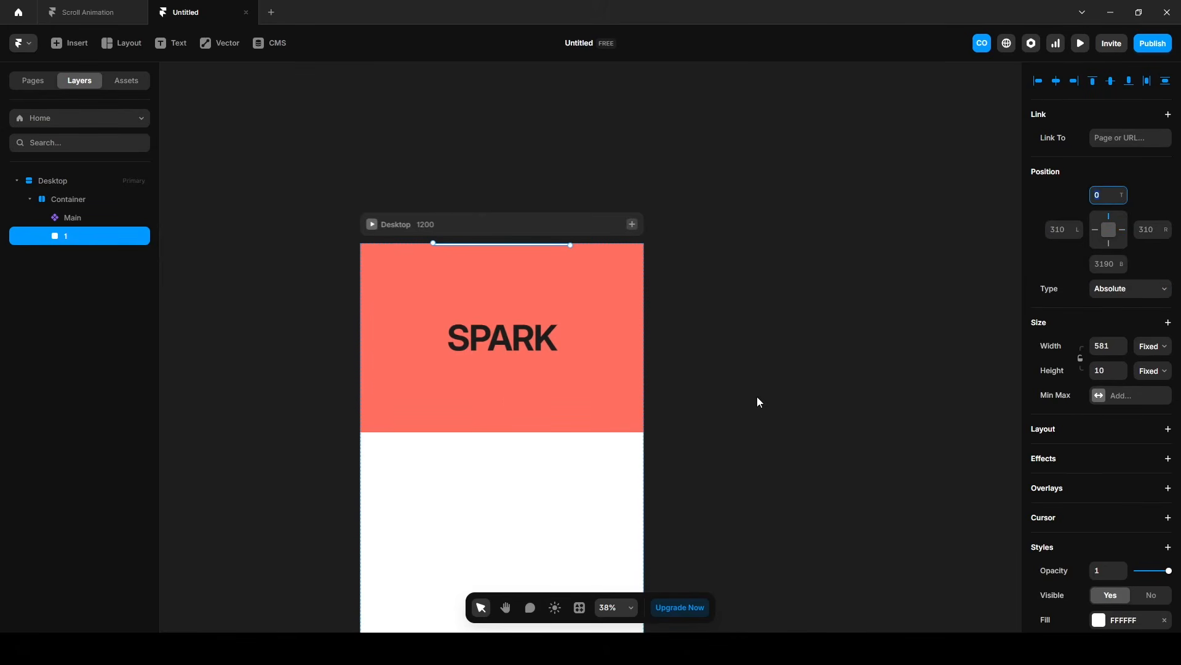
type("800")
key("Return")
Fill frame 1 with the red color CF1515.
scroll(1076, 519, "down", 3)
left_click(1099, 436)
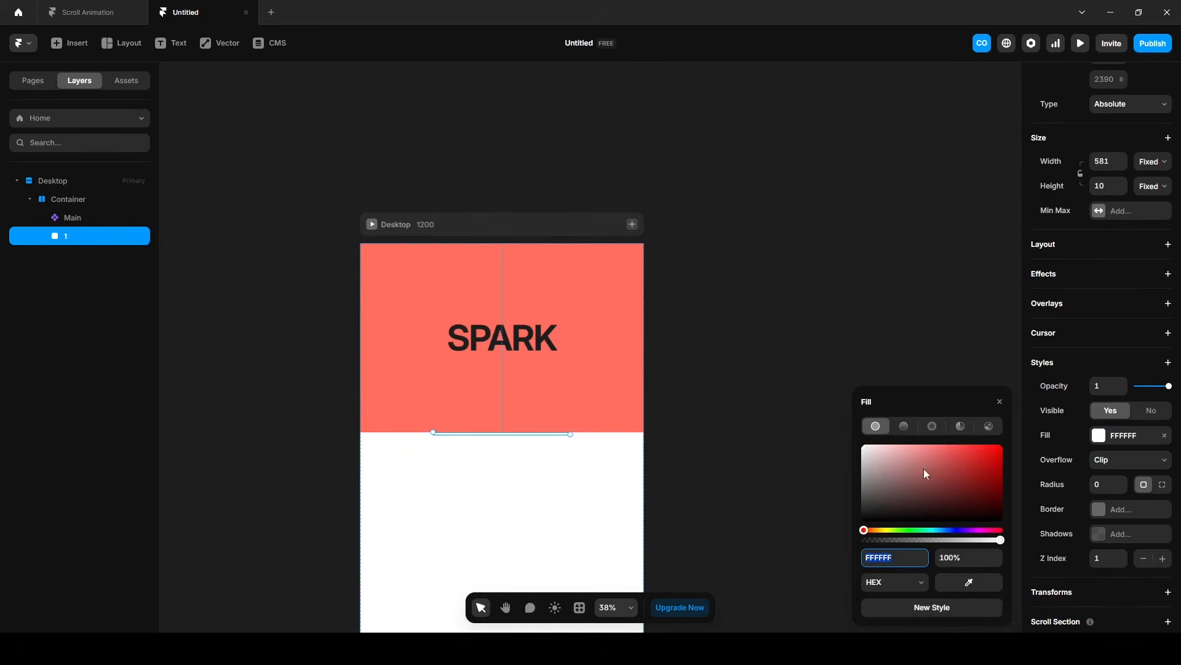
left_click(988, 459)
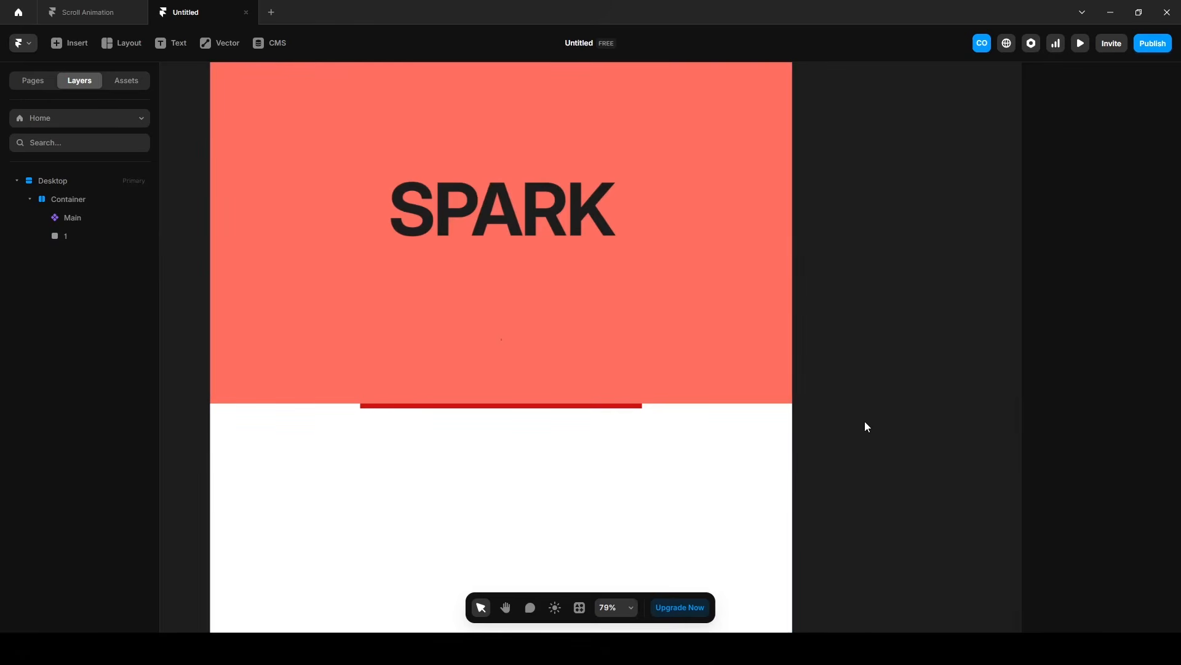
Duplicate frame 1 three times inside the Container.
scroll(870, 406, "down", 5)
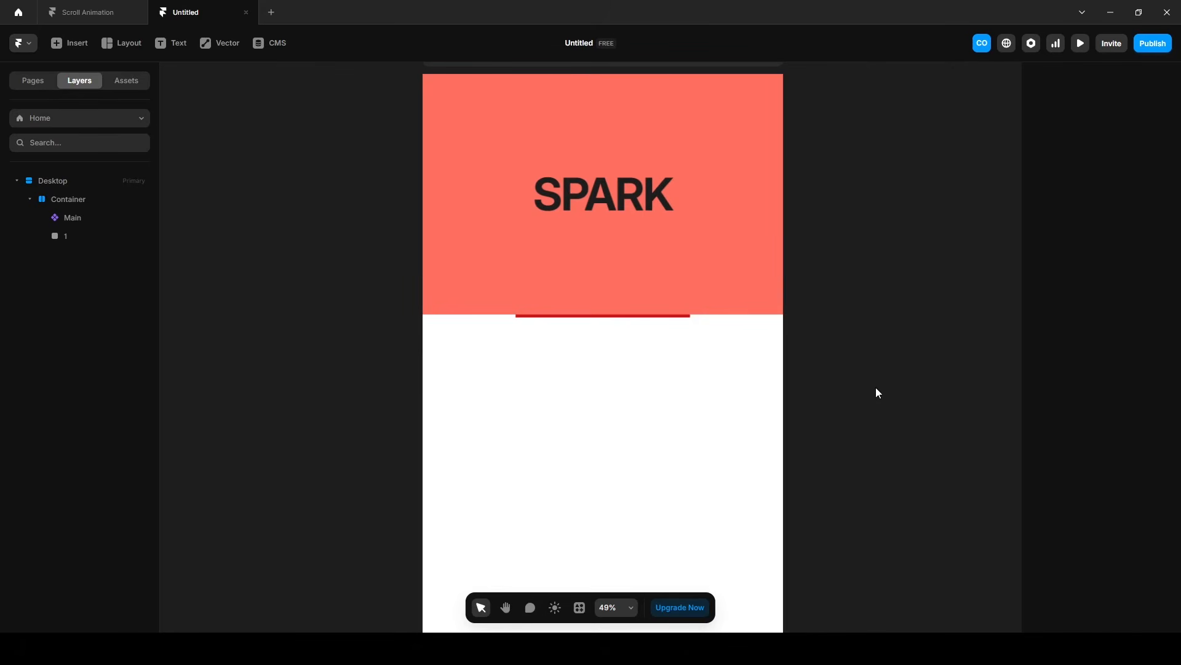
left_click(96, 239)
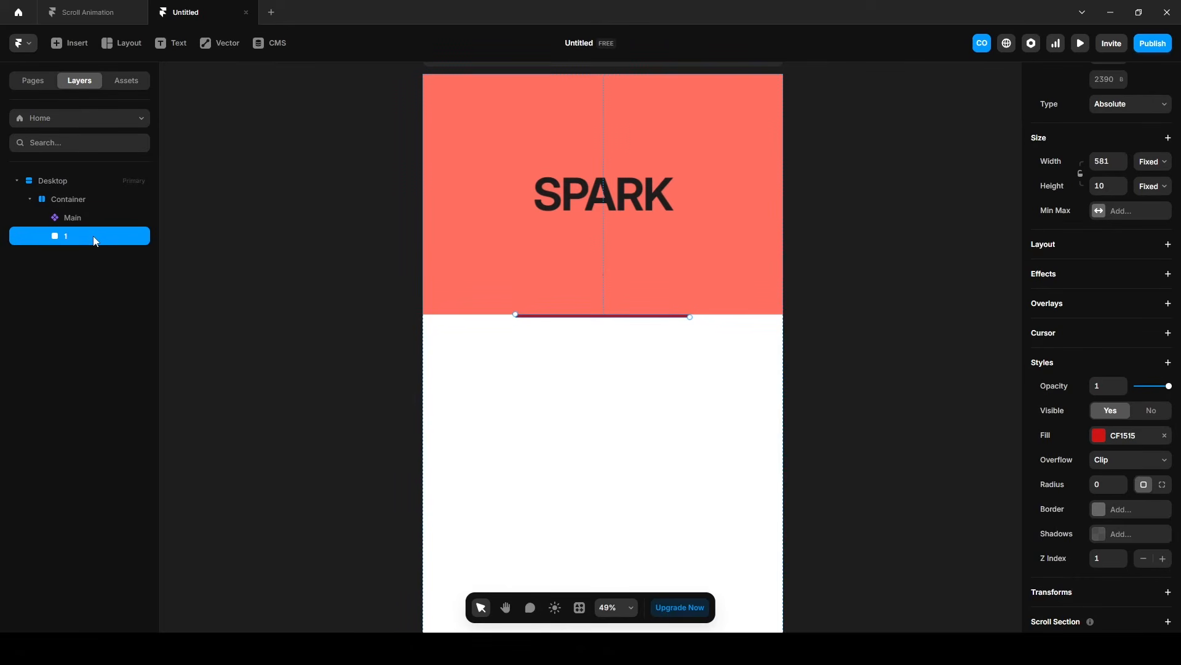
key("ctrl+d")
key("ctrl+d")
key("ctrl+d")
Set the top offset of the second frame in the Container to 1400 and of the third to 2200.
left_click(70, 253)
left_click(1102, 194)
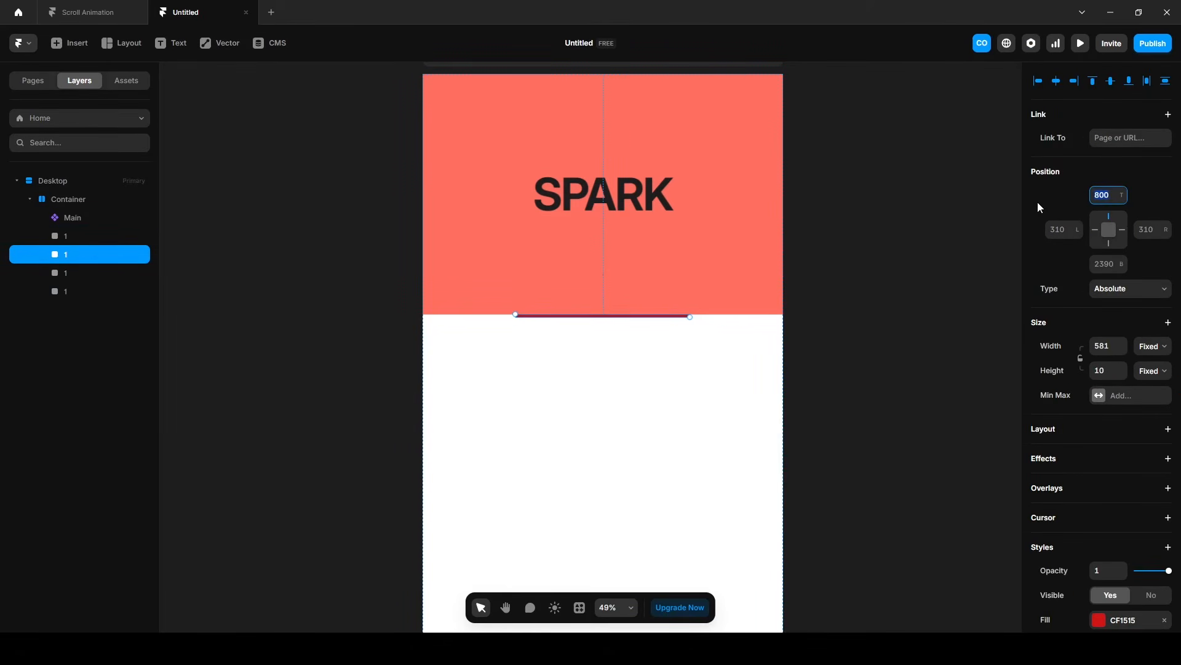
type("1400")
key("Return")
left_click(81, 278)
left_click(1102, 195)
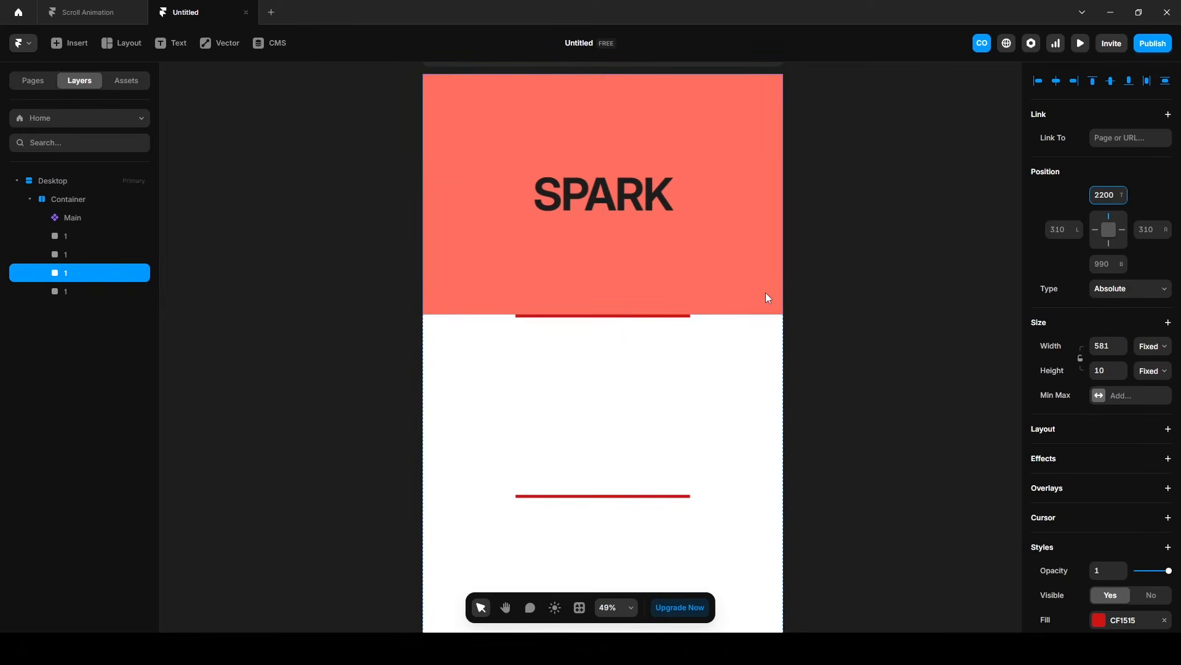
Set the top offset of the fourth frame in the Container to about 2800.
left_click(82, 293)
left_click(1102, 195)
type("2600")
key("Return")
left_click(883, 357)
Add a scroll section named 1 to the first marker frame in the Container.
scroll(882, 357, "down", 2)
scroll(882, 363, "down", 4)
left_click(65, 236)
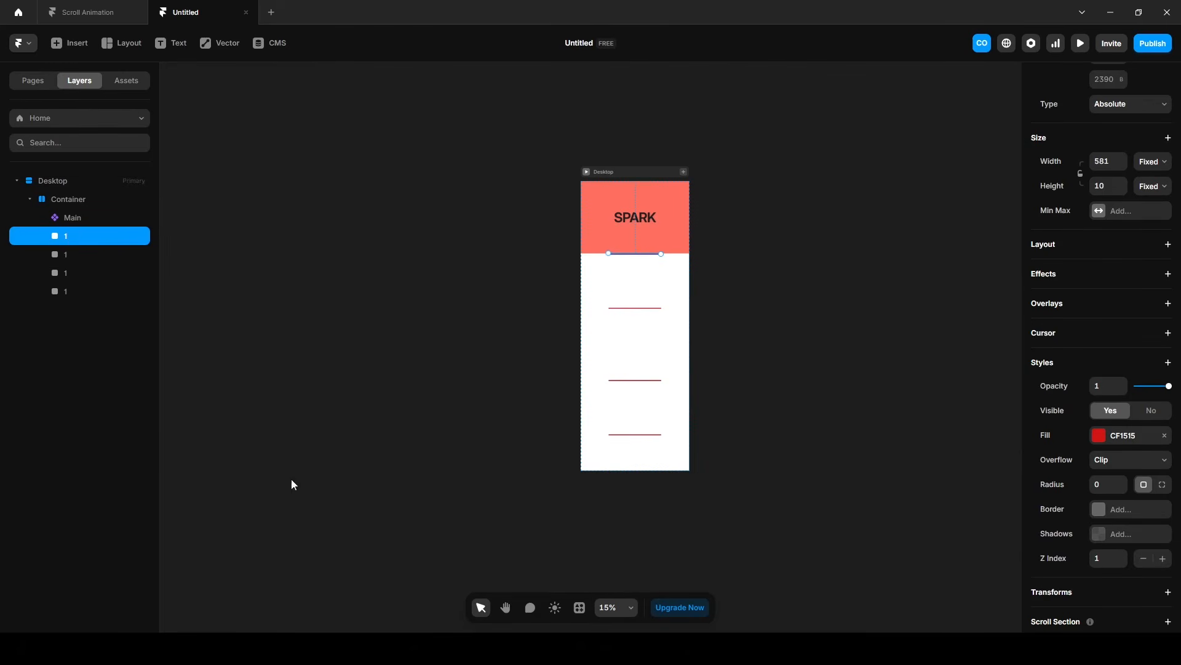
scroll(1113, 541, "down", 2)
left_click(1046, 527)
left_click(1110, 546)
type("1")
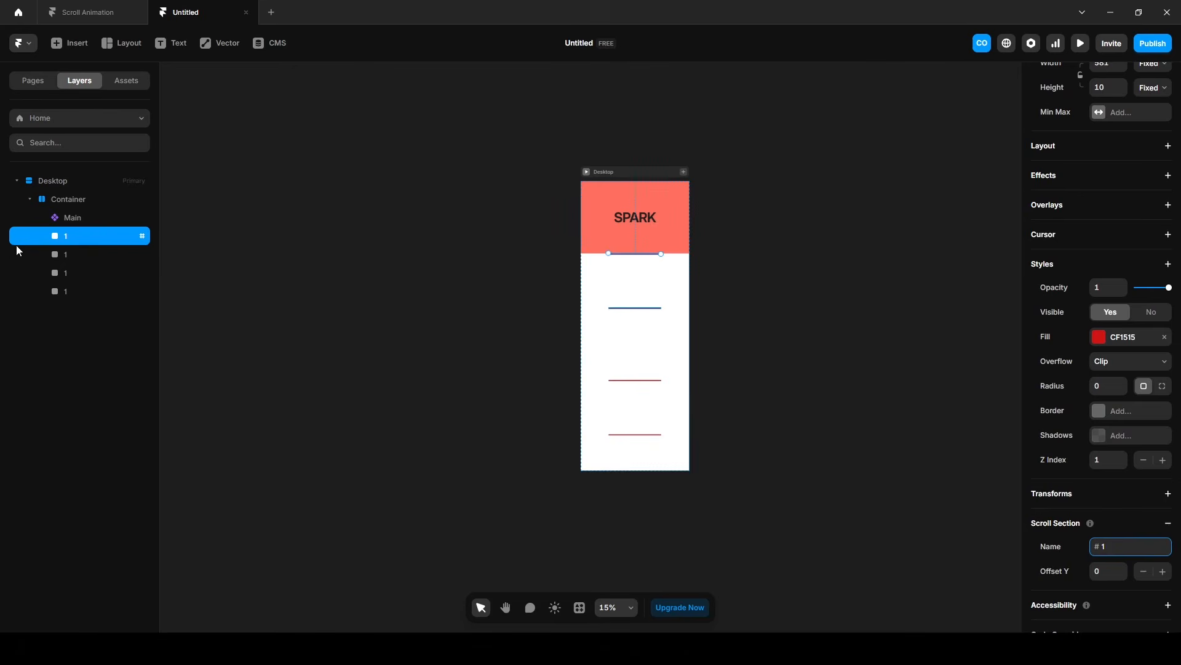
Rename the second marker frame to 2 and give it a scroll section named 2.
left_click(72, 254)
double_click(73, 255)
type("2")
key("Return")
scroll(1064, 526, "down", 5)
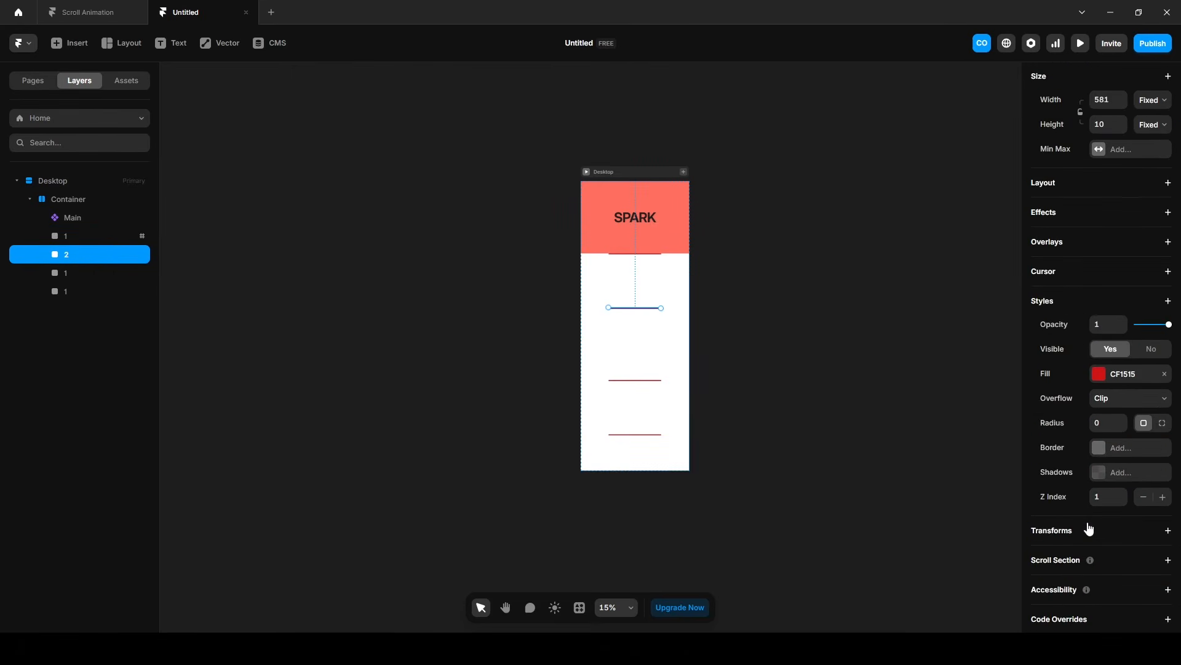
left_click(1063, 561)
left_click(1129, 583)
type("2")
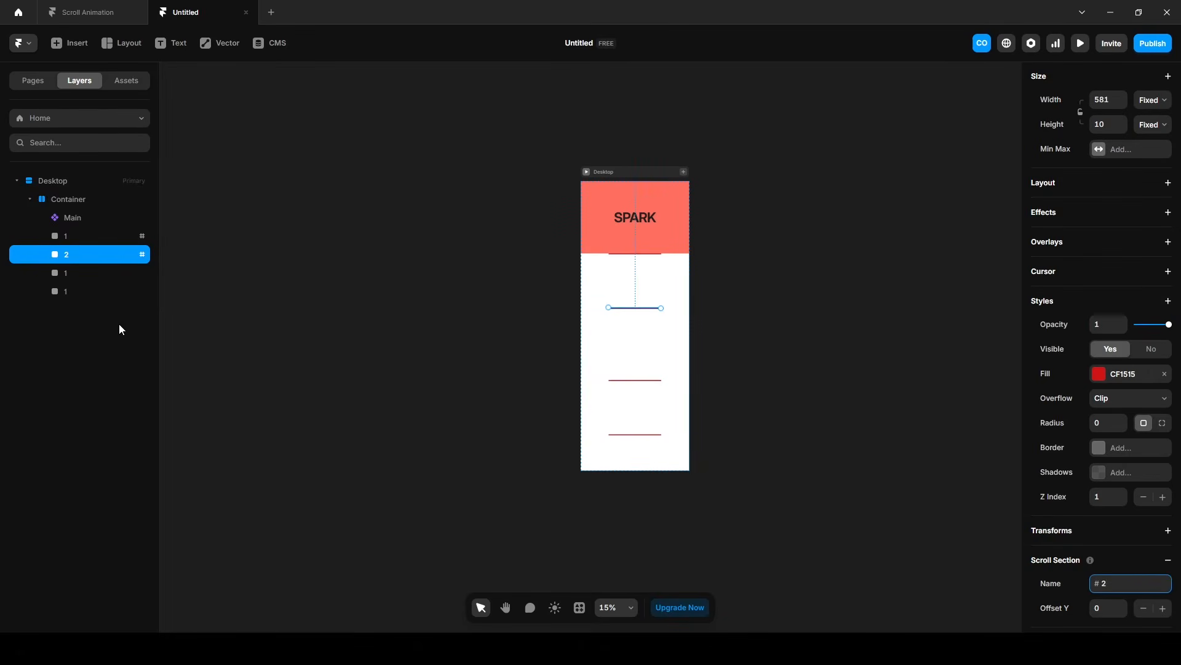
Rename the third marker frame to 3 and give it a scroll section named 3.
left_click(84, 273)
double_click(84, 272)
type("3")
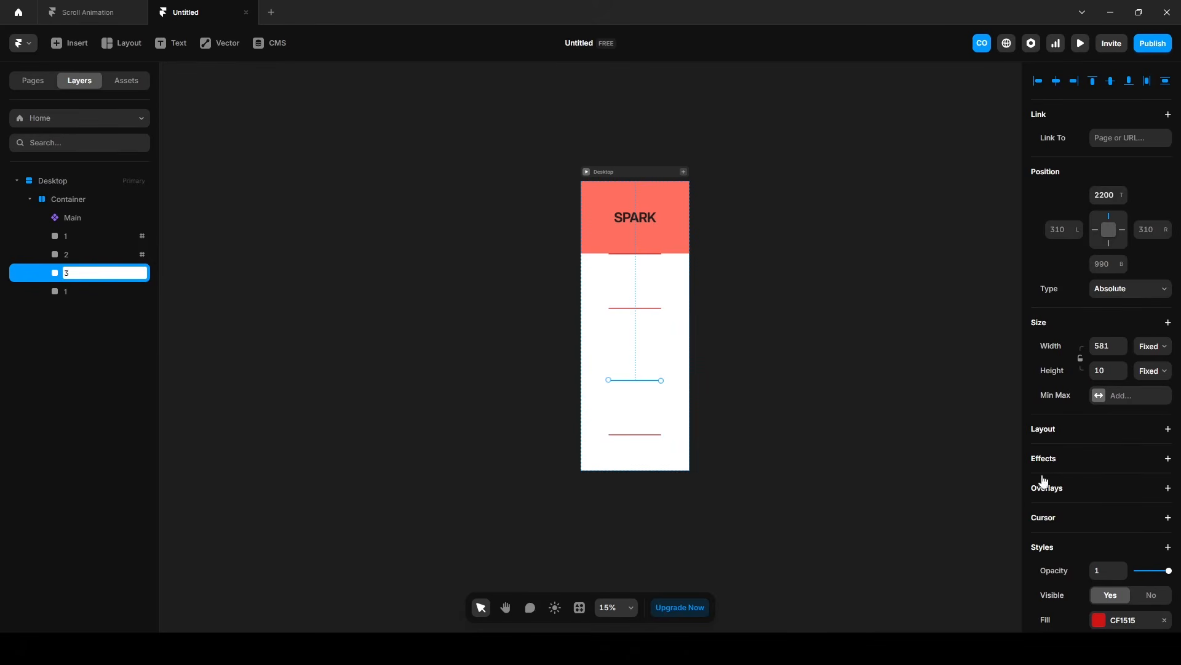
key("Return")
scroll(1084, 495, "down", 1)
scroll(1084, 495, "down", 5)
left_click(1129, 584)
type("3")
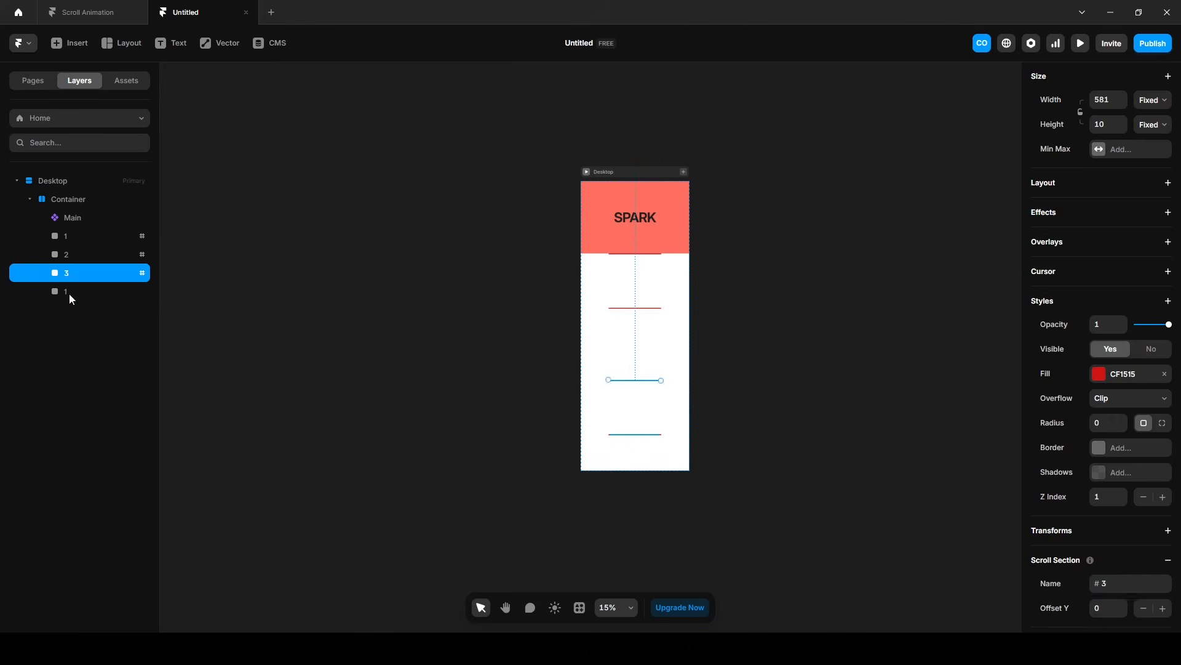
Rename the fourth marker frame to 4 and give it a scroll section named 4.
left_click(69, 293)
double_click(69, 292)
type("4")
key("Return")
scroll(1049, 528, "down", 5)
left_click(1049, 525)
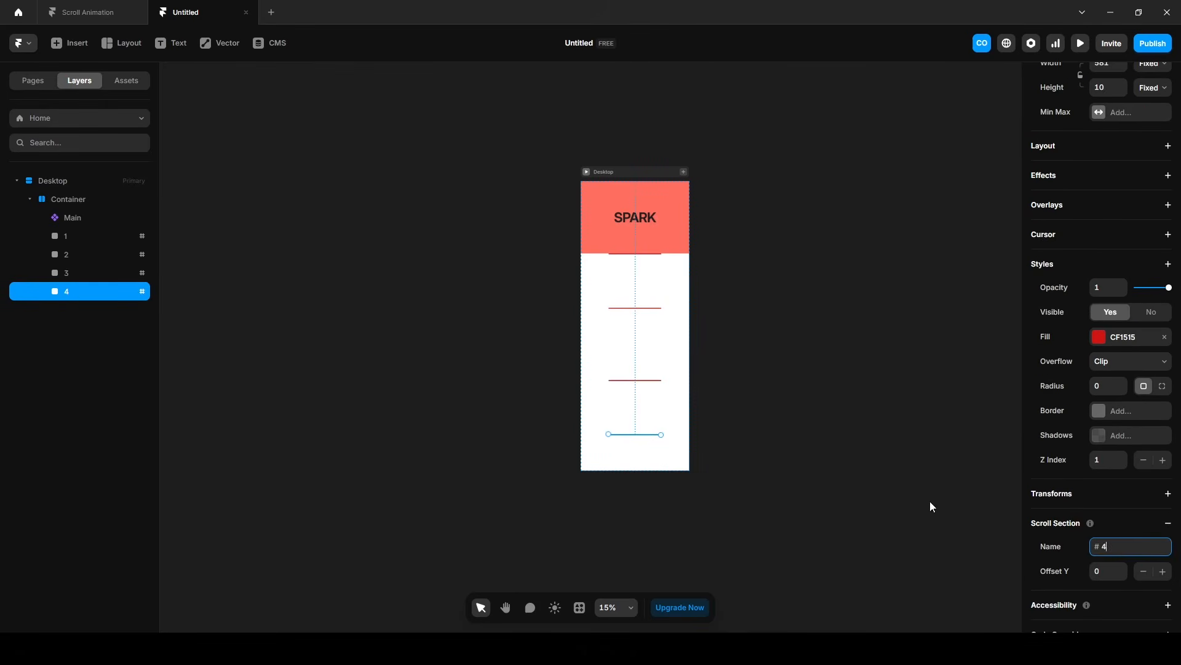
left_click(872, 478)
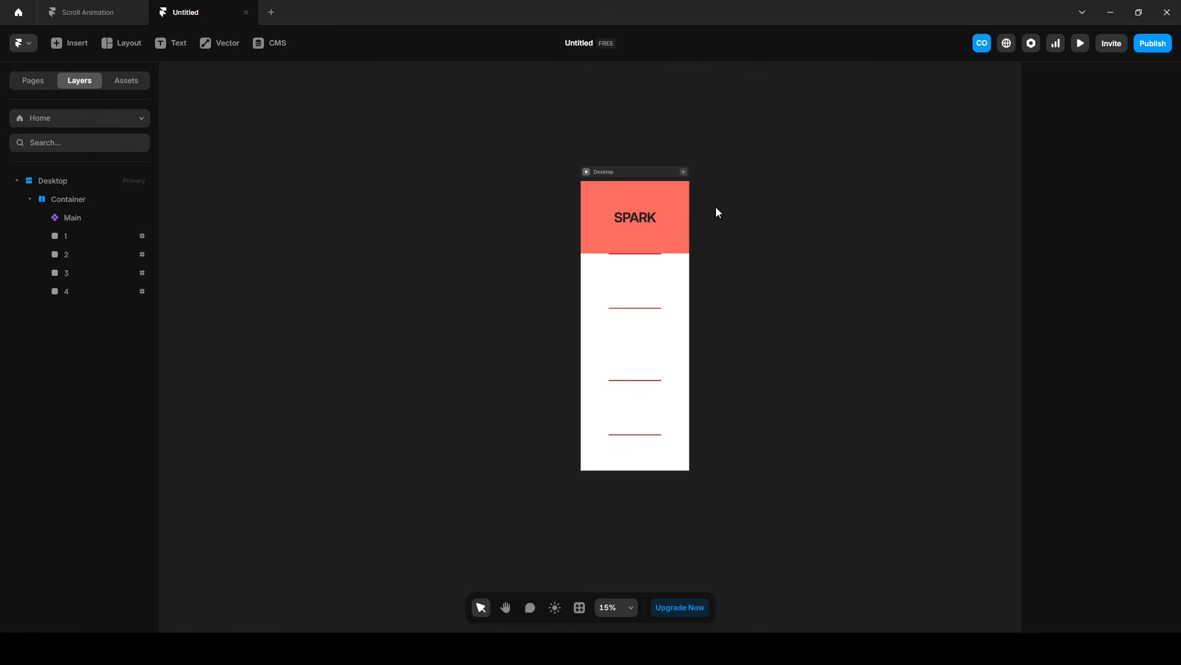
Add a Scroll Variant effect to the Main component, triggered by Section in View at the centre of the viewport.
left_click(70, 220)
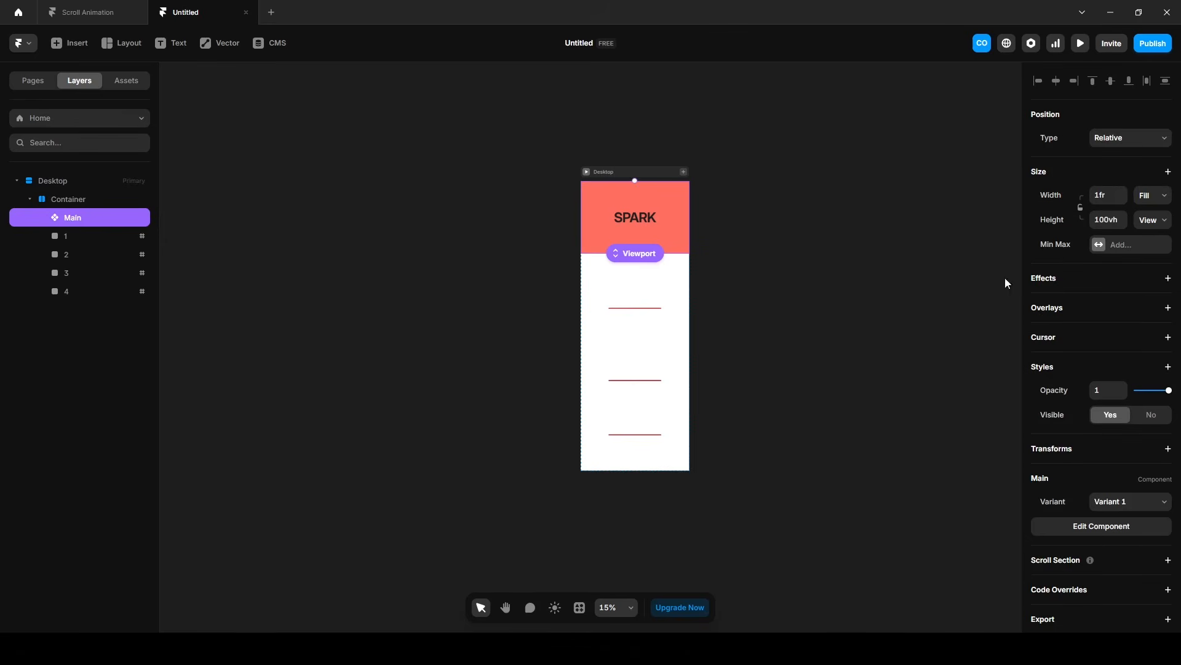
left_click(1036, 277)
left_click(1068, 446)
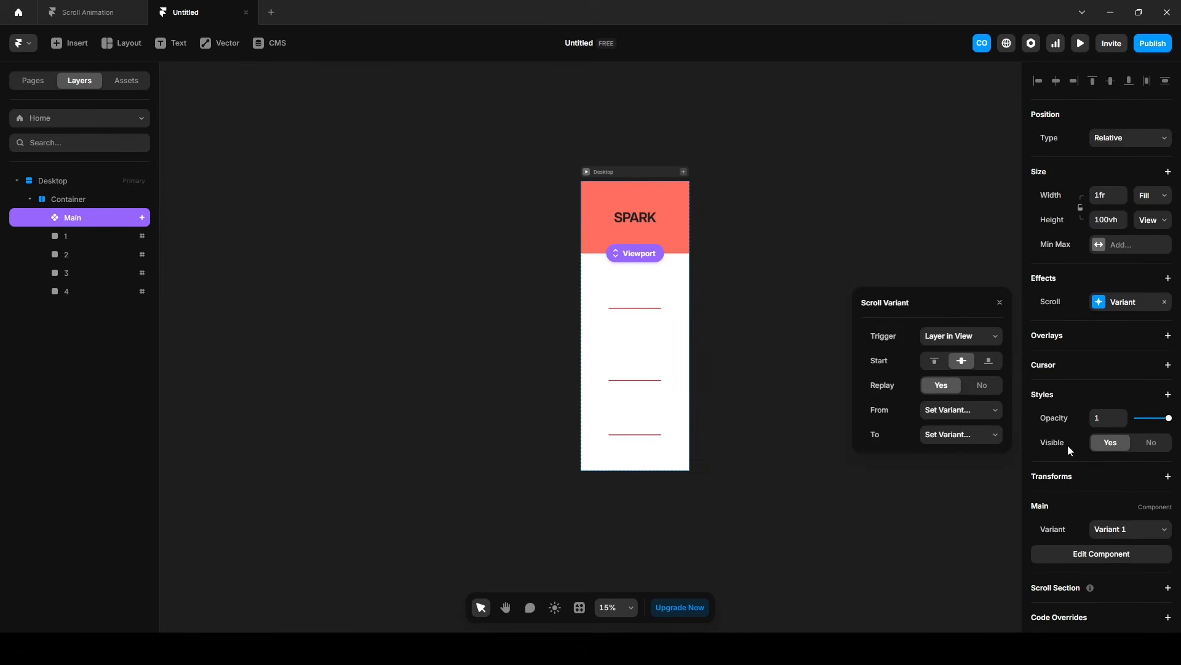
left_click(954, 335)
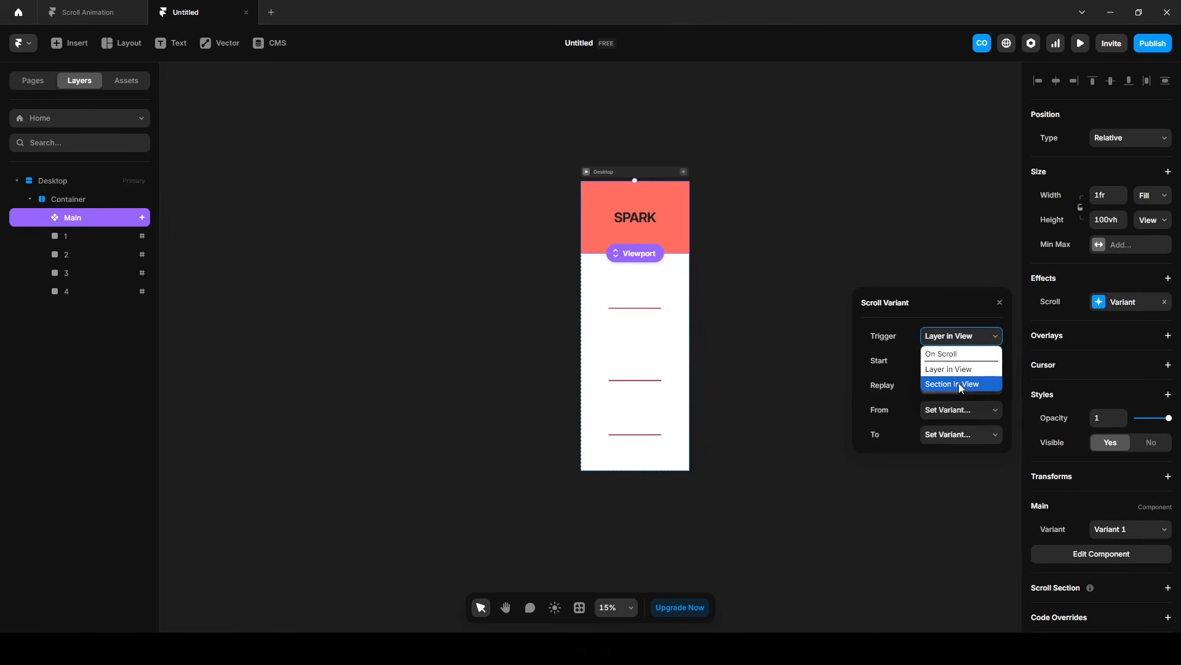
left_click(959, 383)
left_click(962, 363)
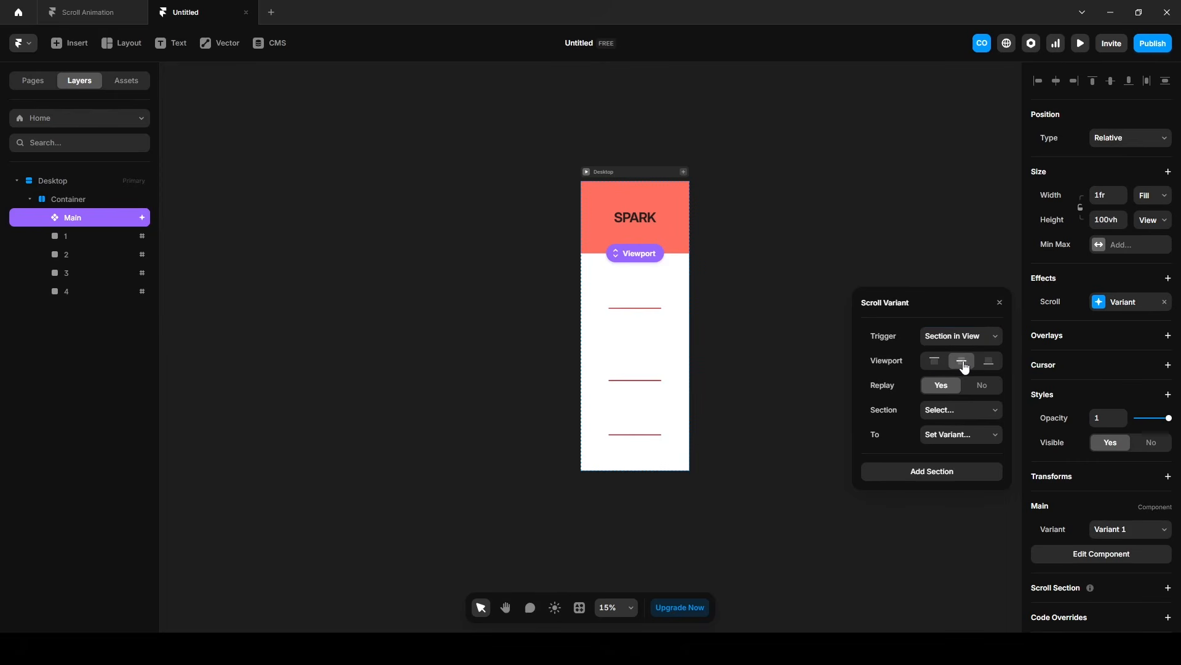
Make Main's scroll effect switch to Variant 2 at section #1.
left_click(951, 410)
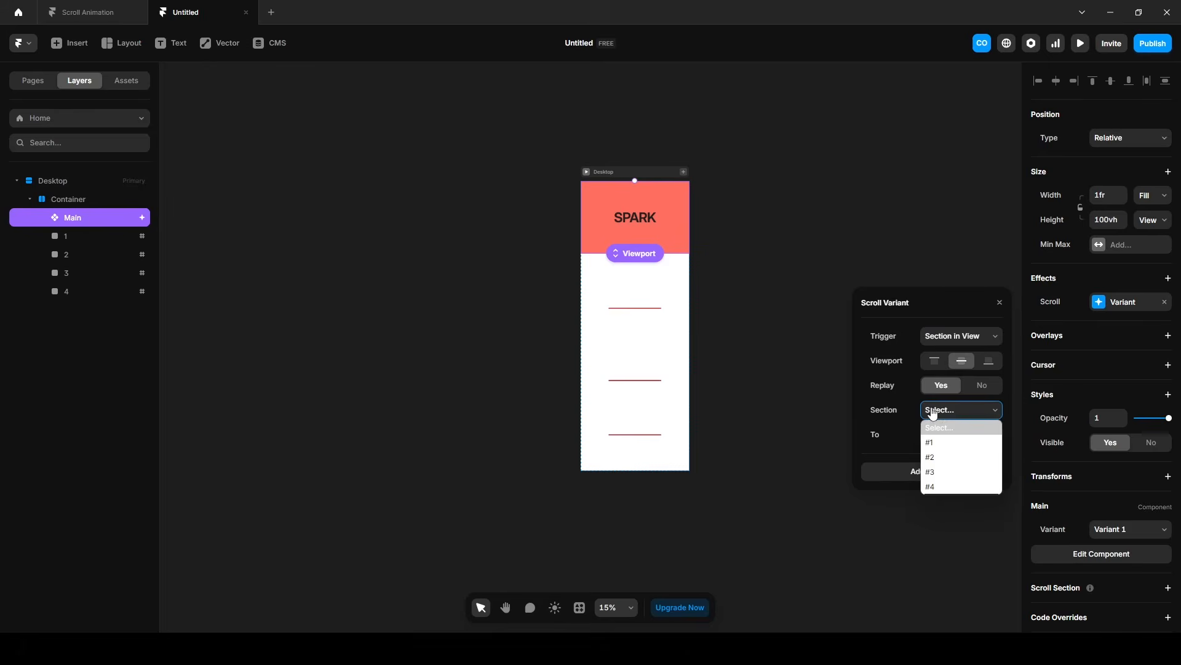
left_click(952, 449)
left_click(951, 438)
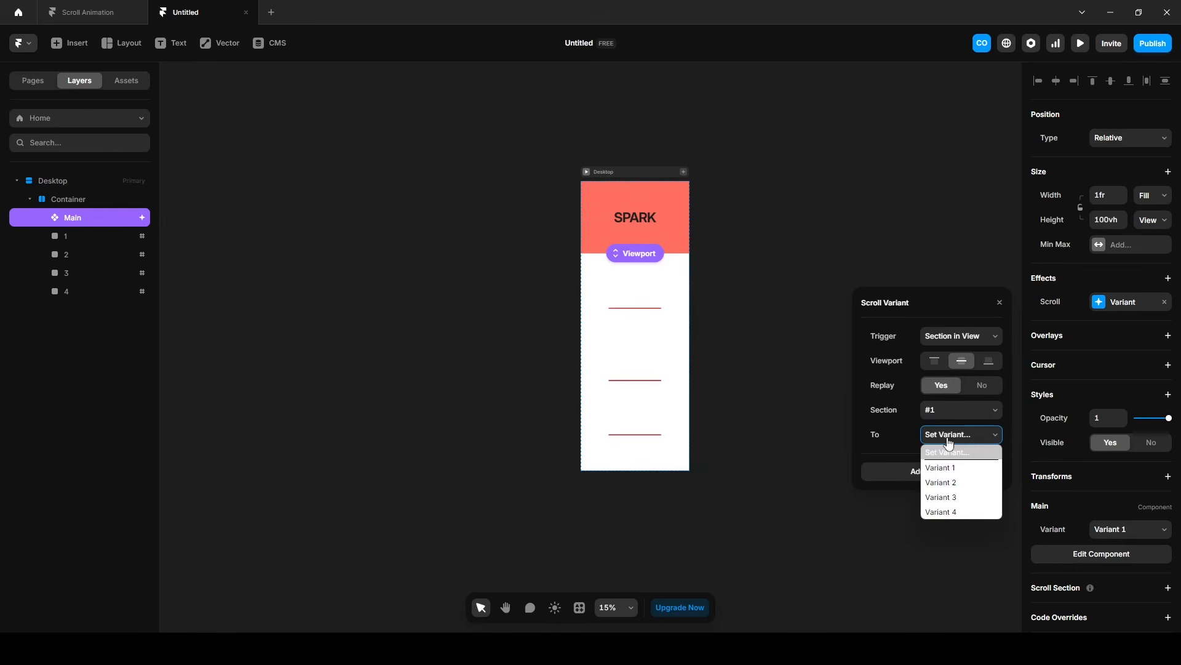
left_click(963, 484)
Add a second section entry to Main's scroll effect that switches to Variant 3 at section #2.
left_click(923, 474)
left_click(926, 472)
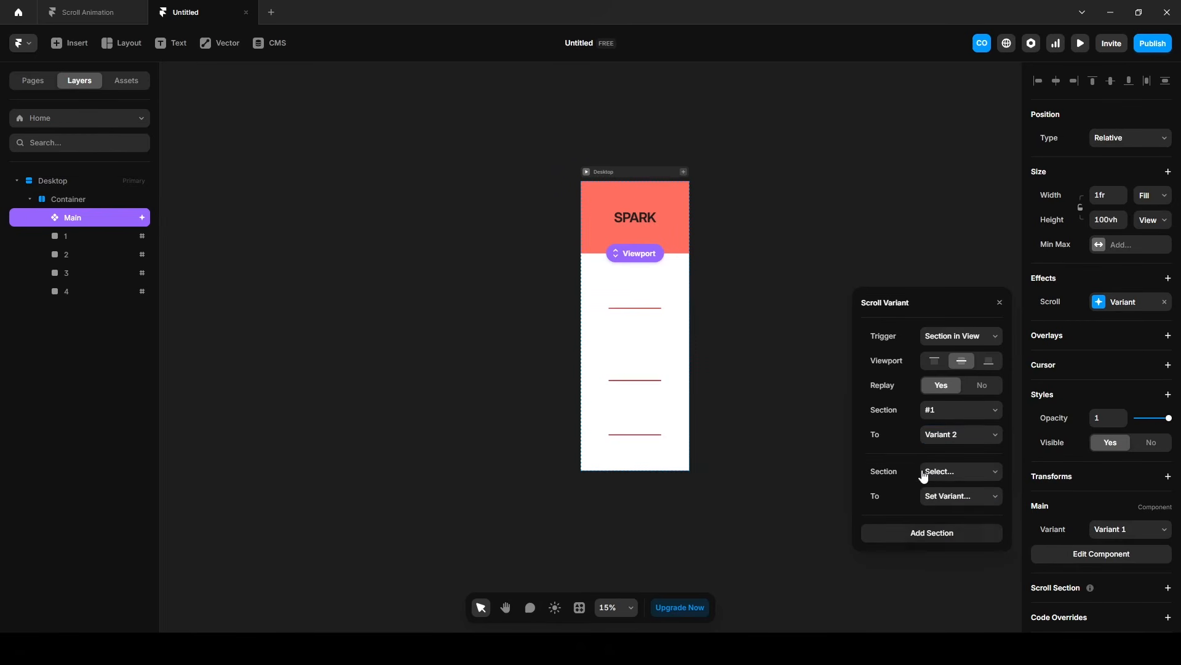
left_click(941, 519)
left_click(944, 497)
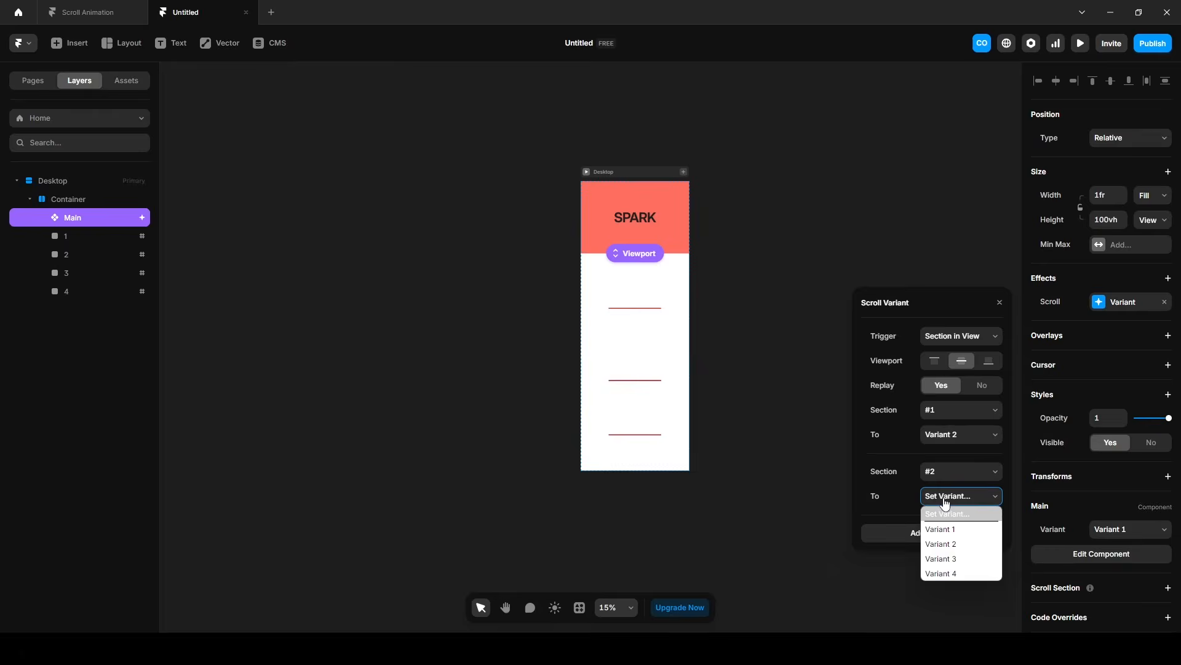
left_click(958, 559)
Add a third section entry to Main's scroll effect and choose its section and target variant.
left_click(947, 533)
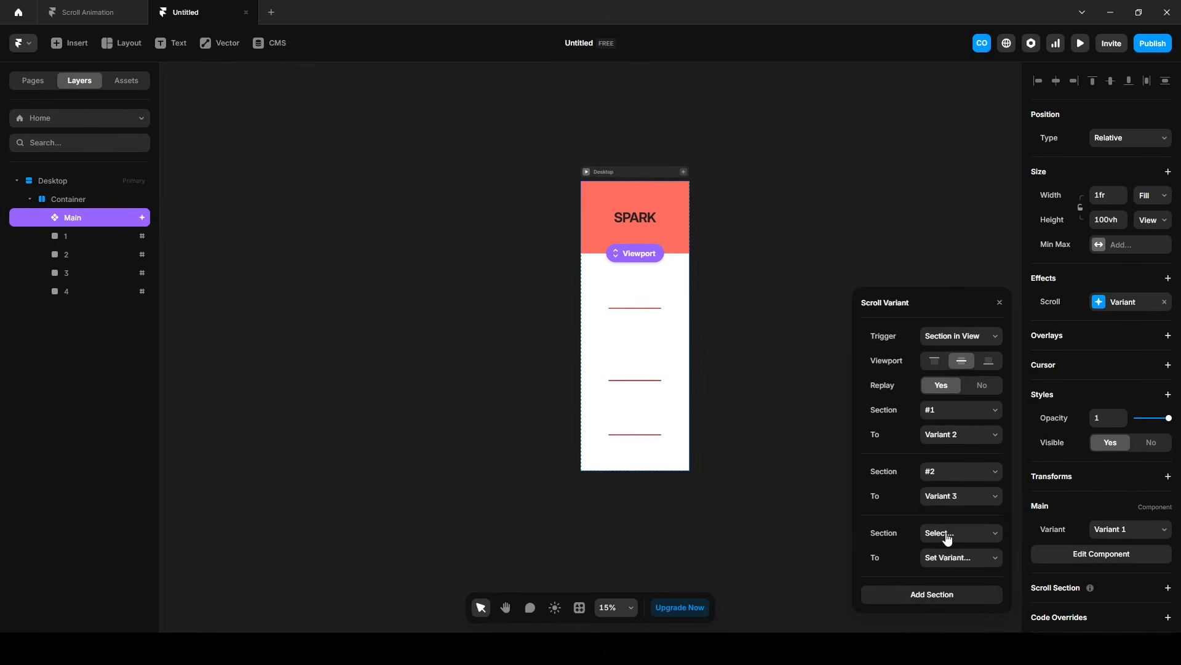
left_click(946, 558)
left_click(945, 541)
left_click(749, 272)
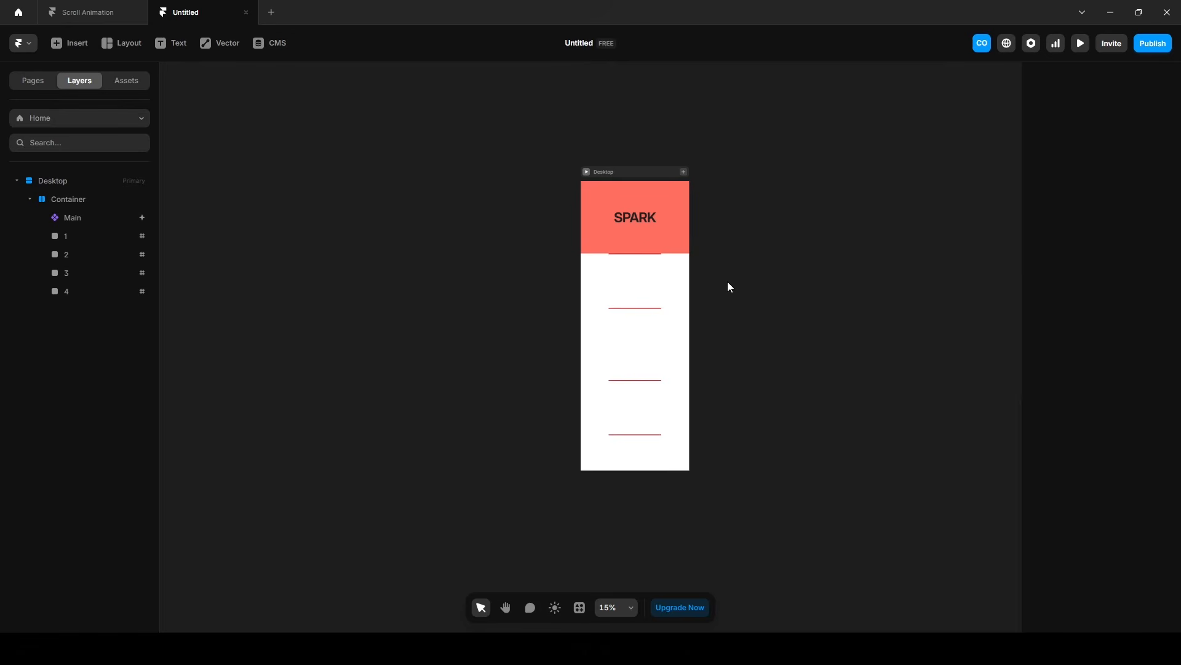
Preview the page, scroll down and back up to check the variant changes, and return to the canvas.
left_click(1080, 48)
scroll(659, 448, "down", 5)
scroll(659, 450, "up", 5)
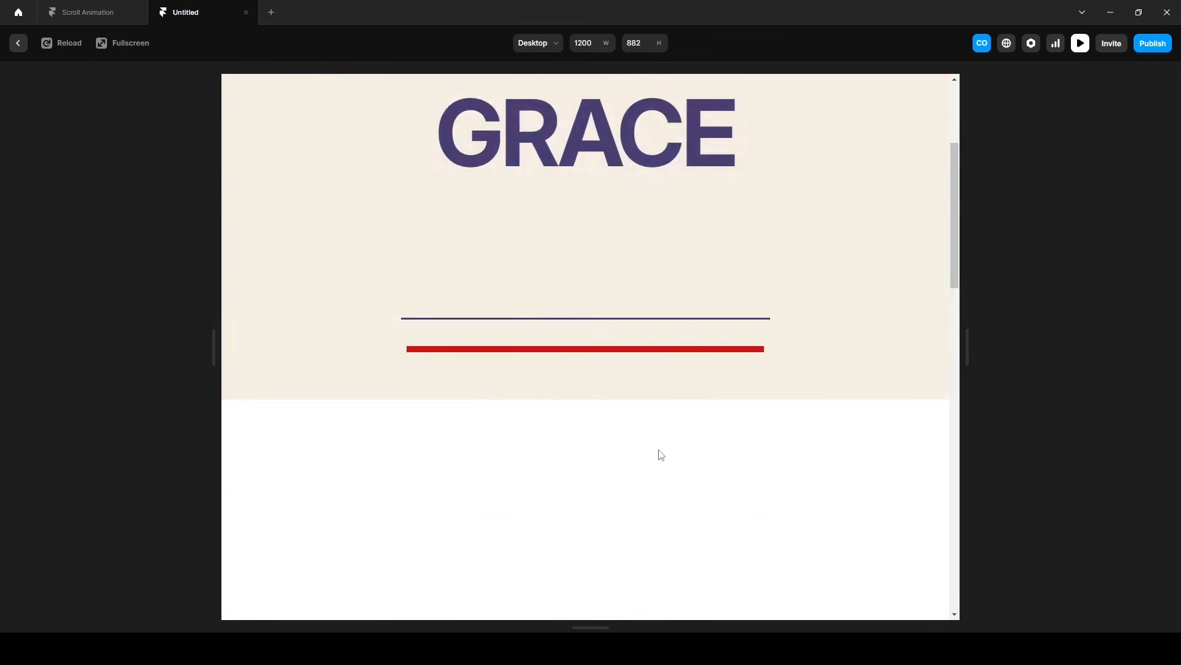
scroll(659, 449, "down", 3)
scroll(659, 450, "up", 2)
scroll(660, 455, "up", 2)
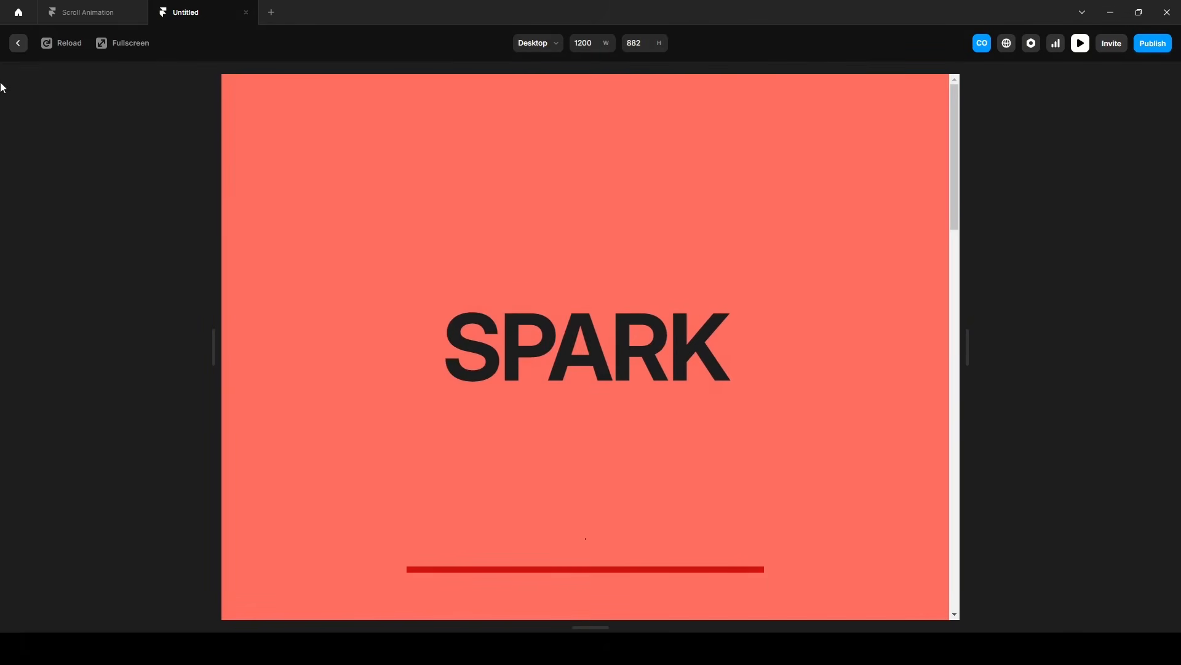
left_click(18, 42)
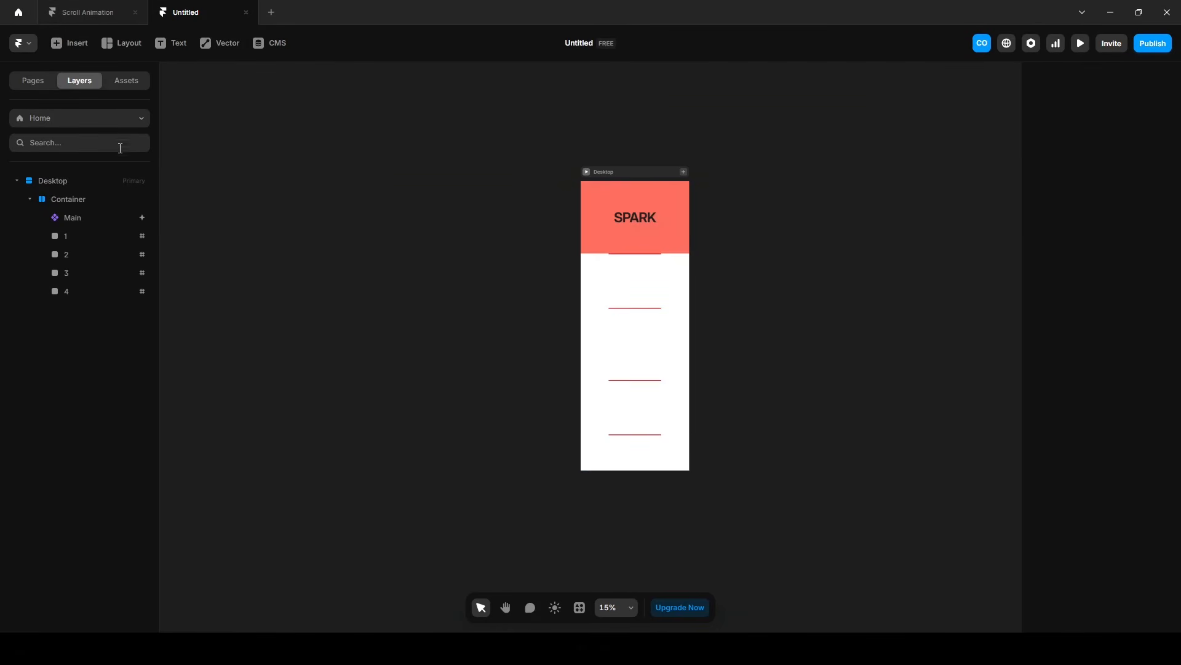
Set the Container's position type to Relative and the Main component's position type to Sticky.
left_click(89, 197)
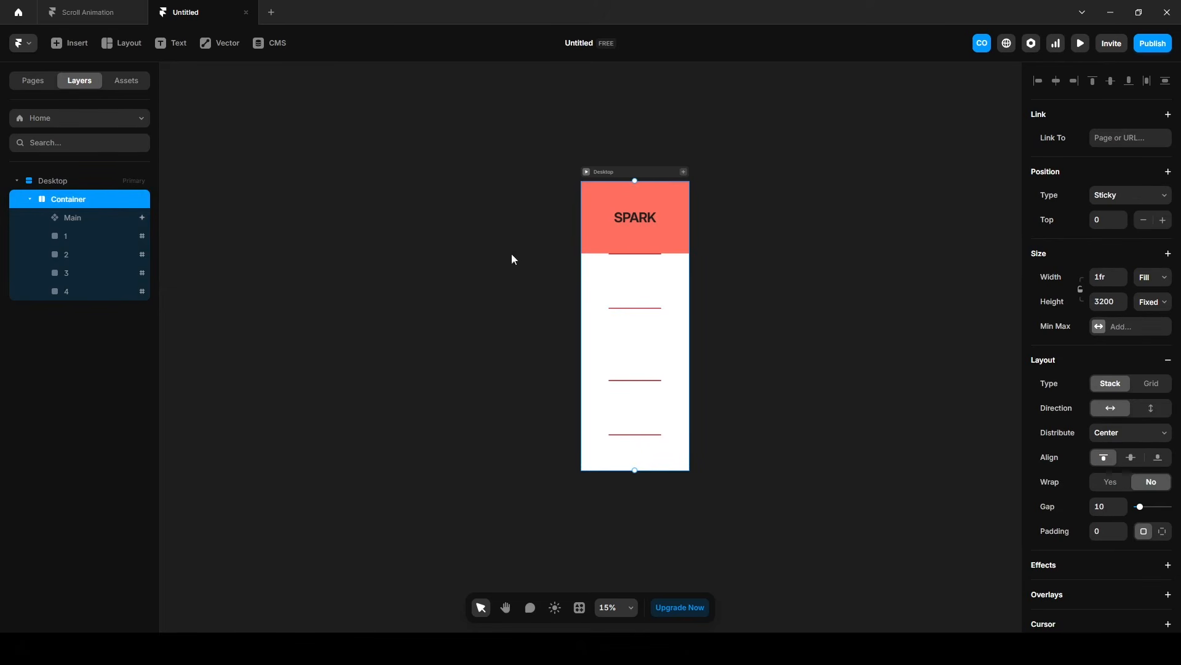
left_click(1104, 196)
left_click(1110, 229)
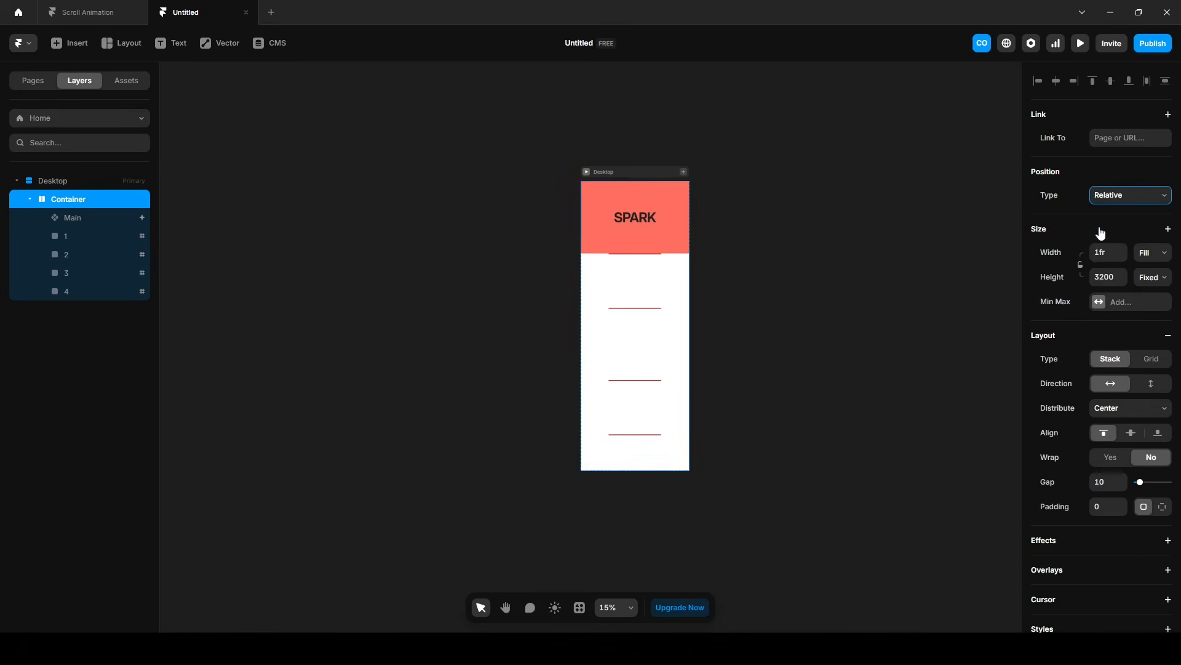
left_click(64, 220)
left_click(1106, 140)
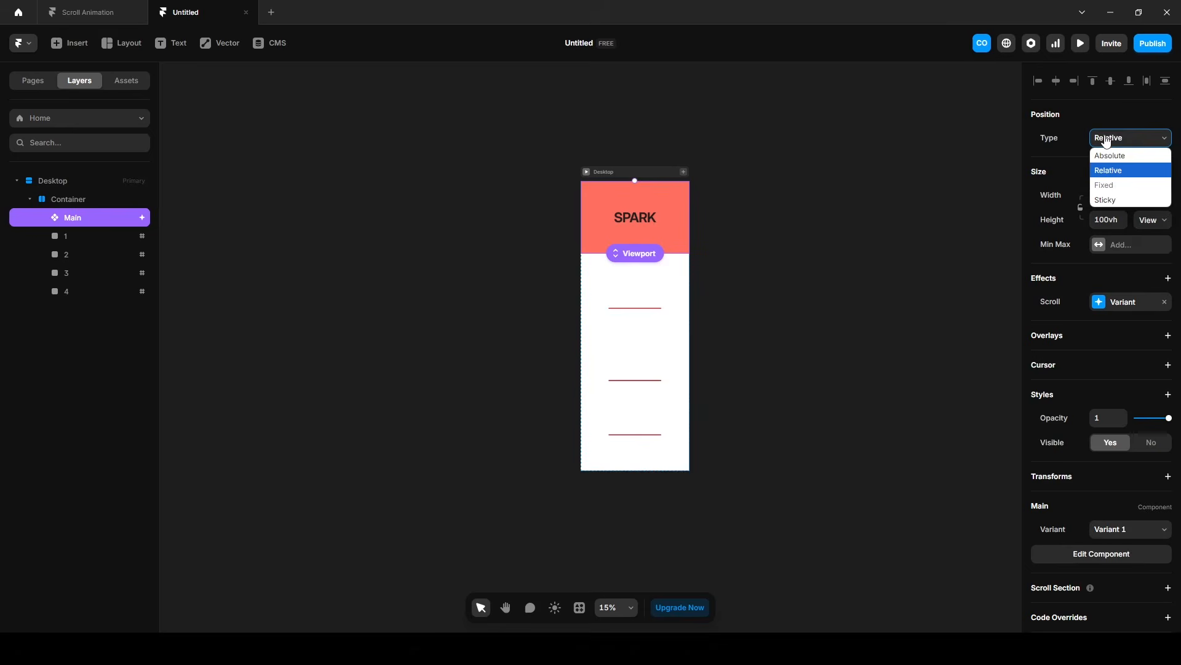
left_click(1107, 199)
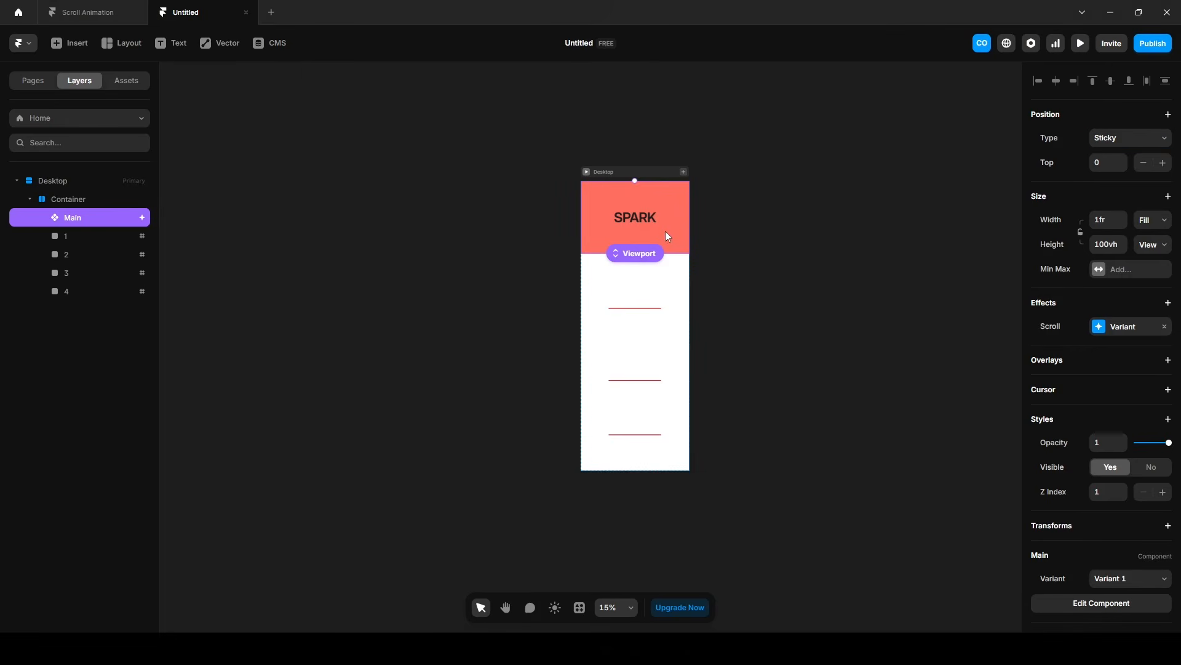
Preview how the sticky Main component behaves while scrolling through all marker frames, and return to the canvas.
left_click(1081, 43)
scroll(552, 431, "down", 5)
scroll(551, 431, "down", 10)
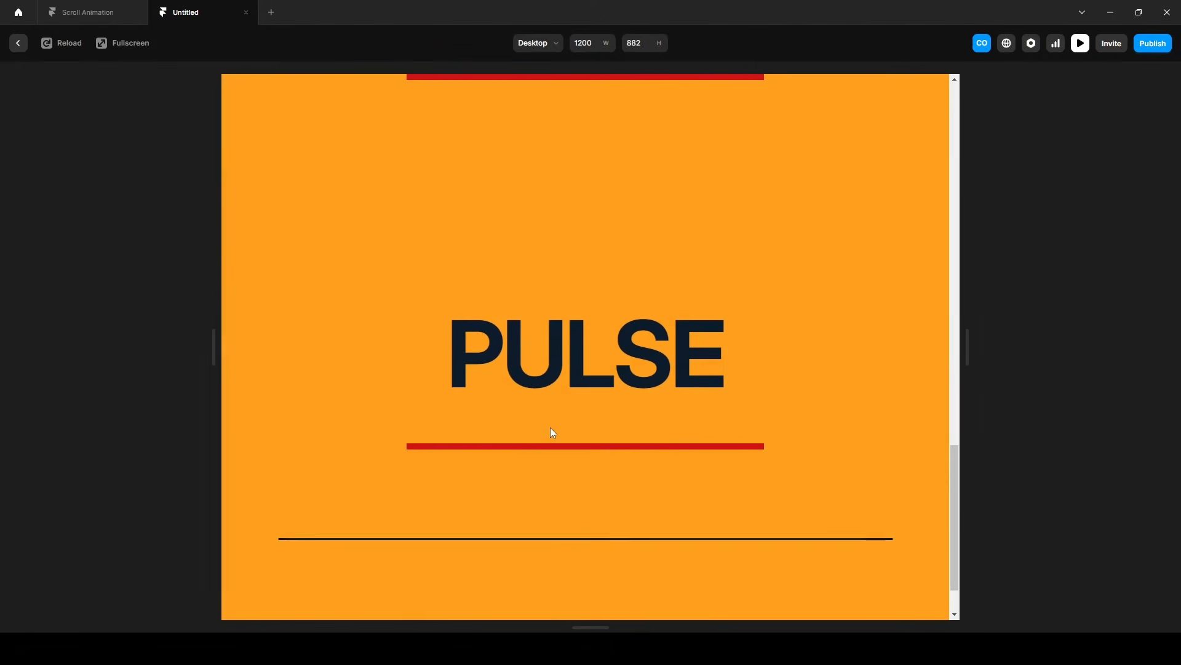
scroll(551, 432, "up", 5)
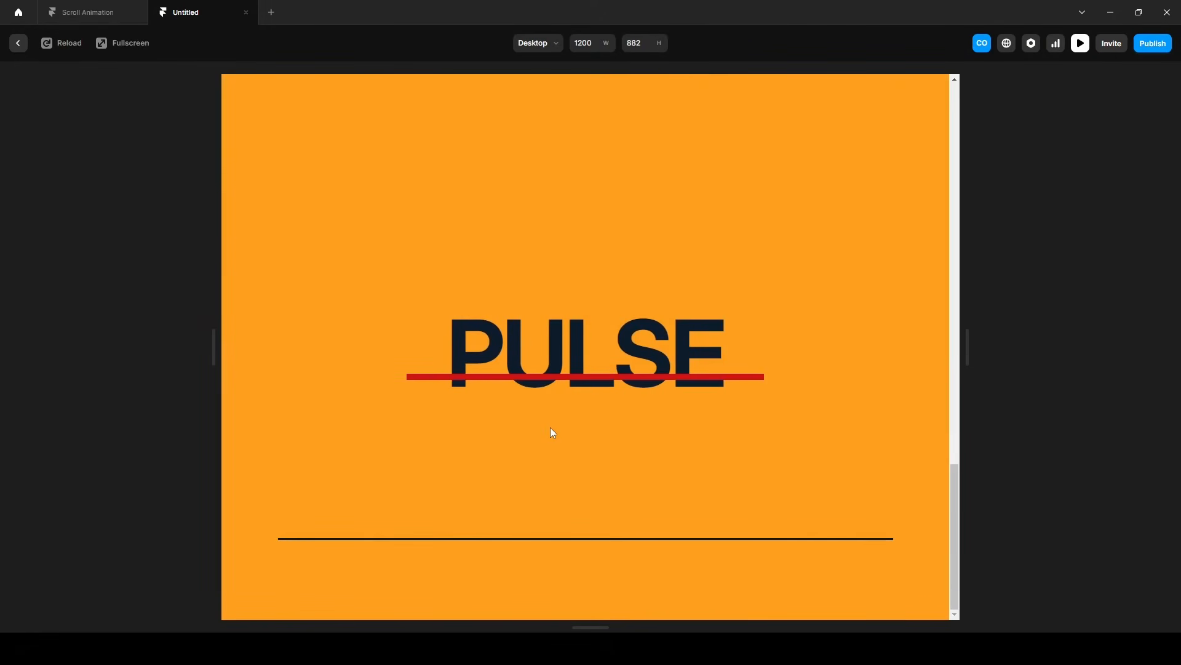
scroll(552, 433, "up", 6)
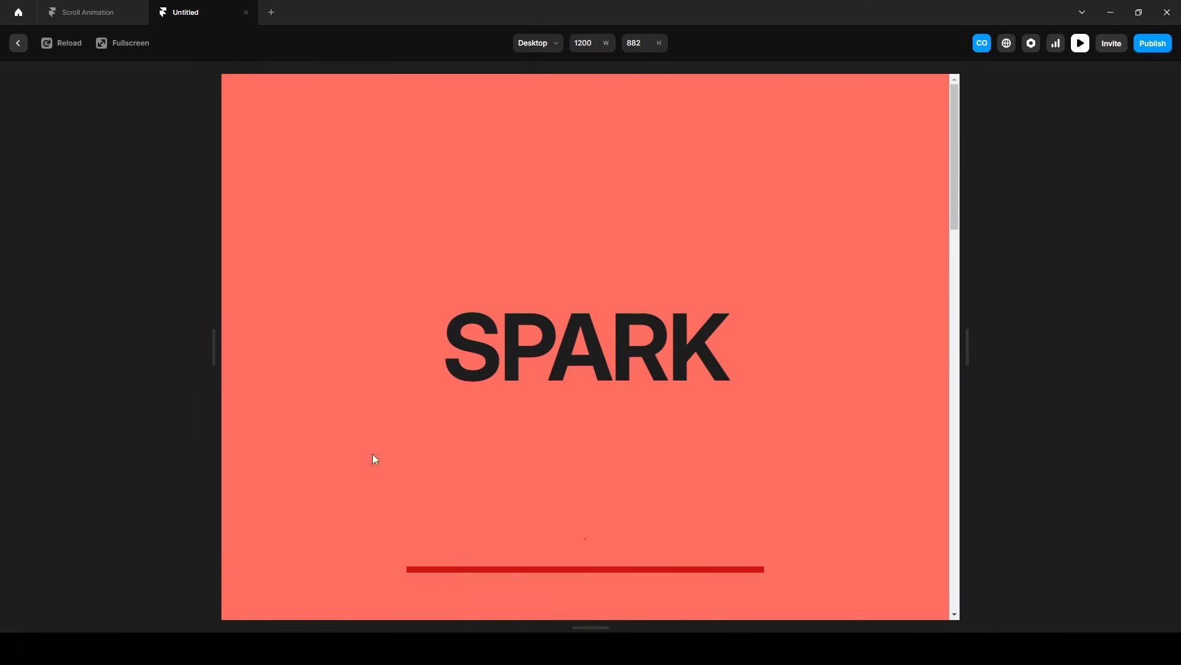
left_click(18, 43)
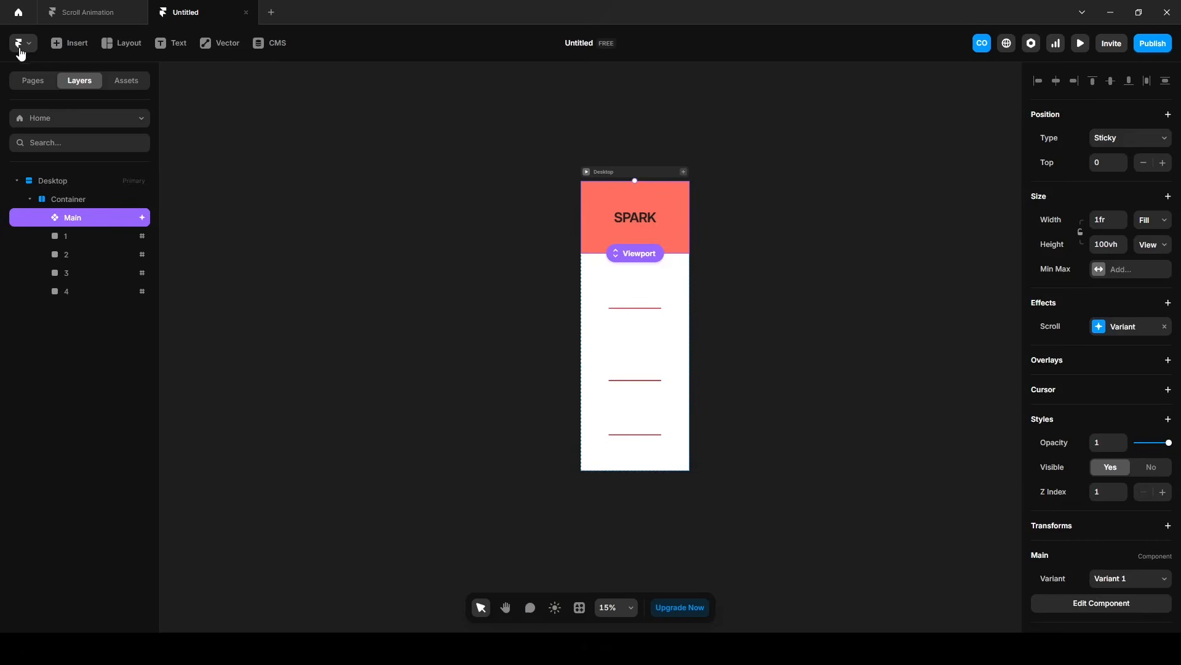
Remove the red fill from marker frames 1 to 4 together.
left_click(77, 236)
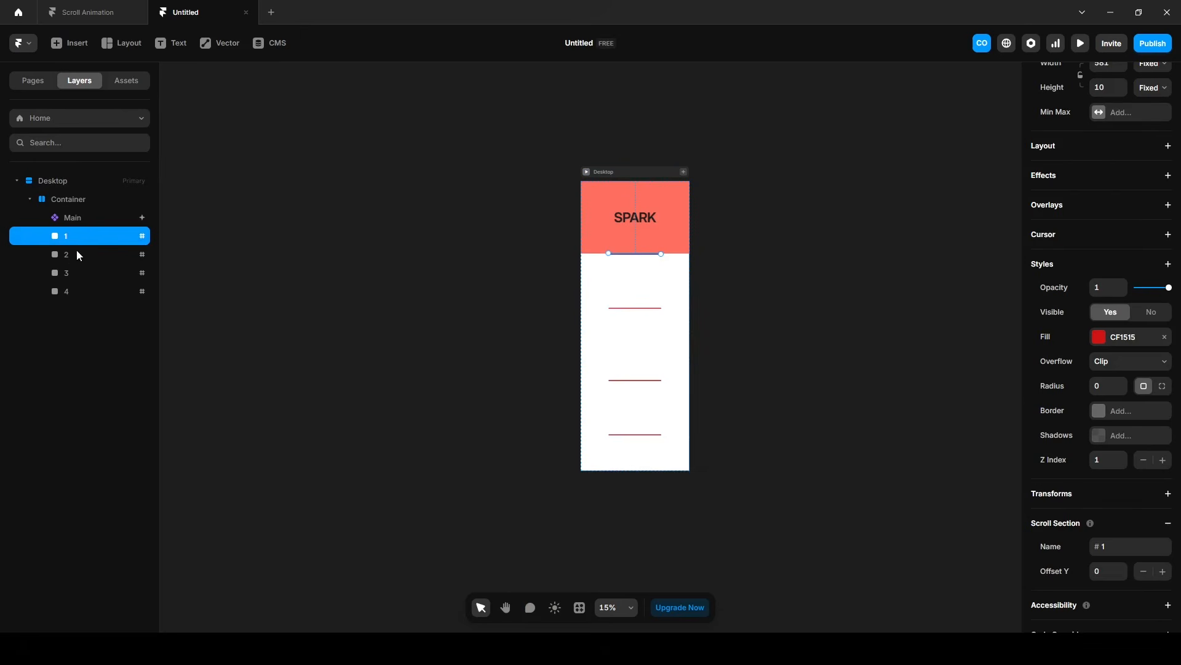
left_click(74, 288, "shift")
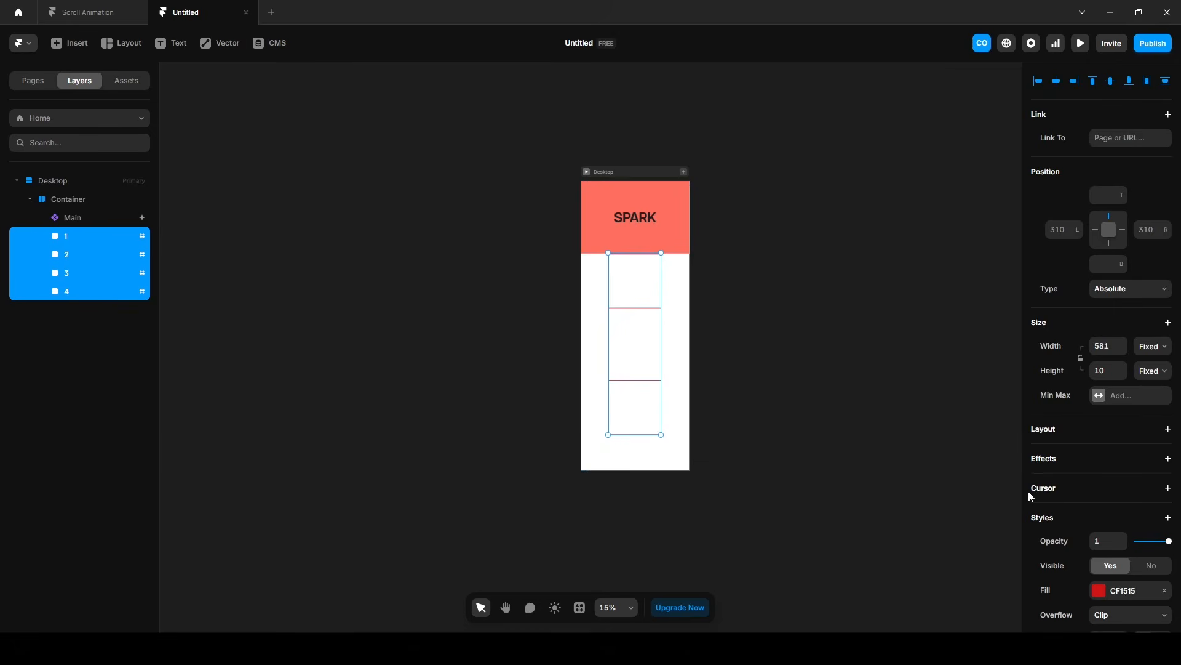
left_click(1164, 590)
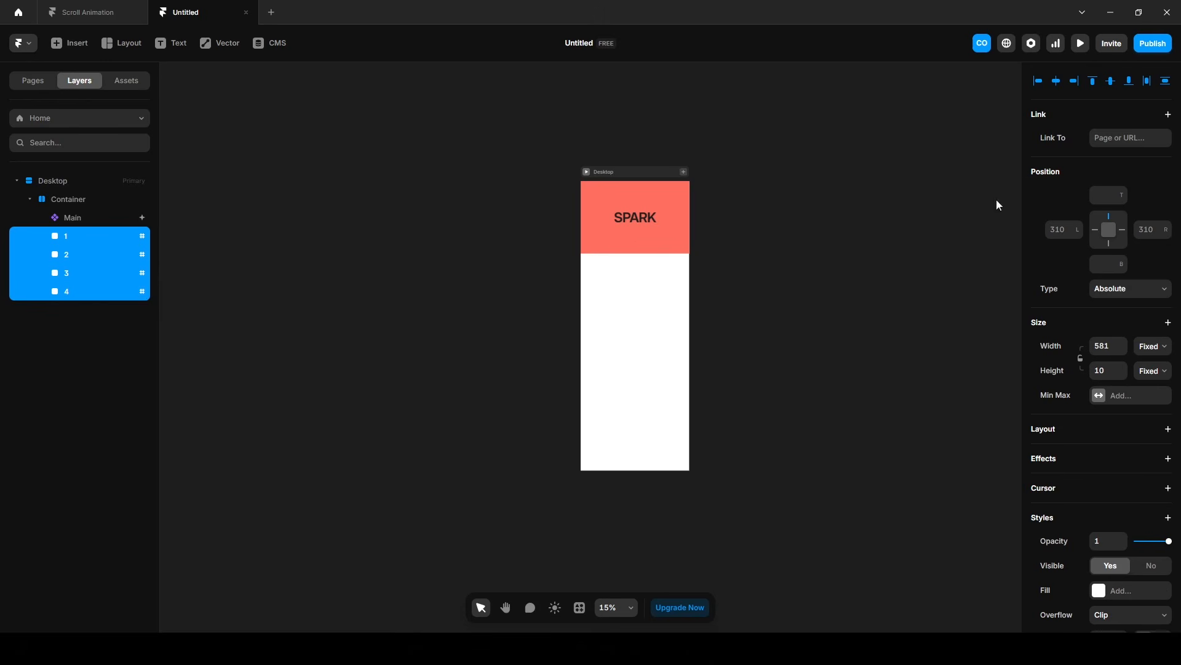
Preview the scroll animation without the marker fills by scrolling down the page and back up.
left_click(1080, 44)
scroll(687, 467, "down", 5)
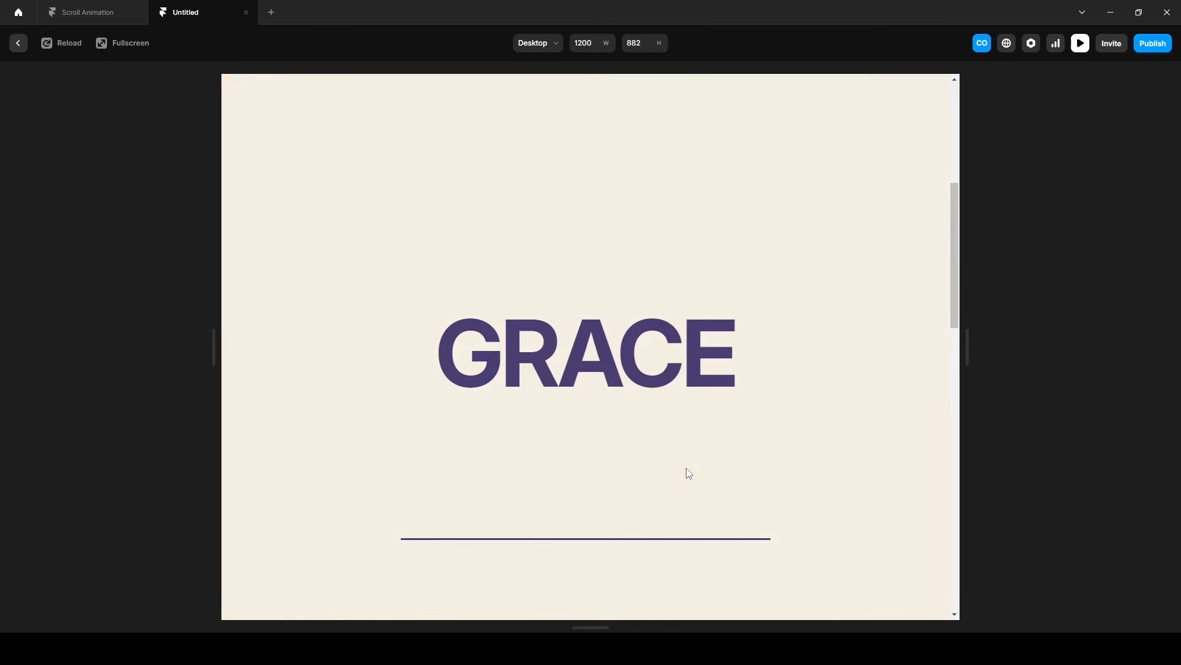
scroll(688, 471, "down", 5)
scroll(687, 468, "down", 5)
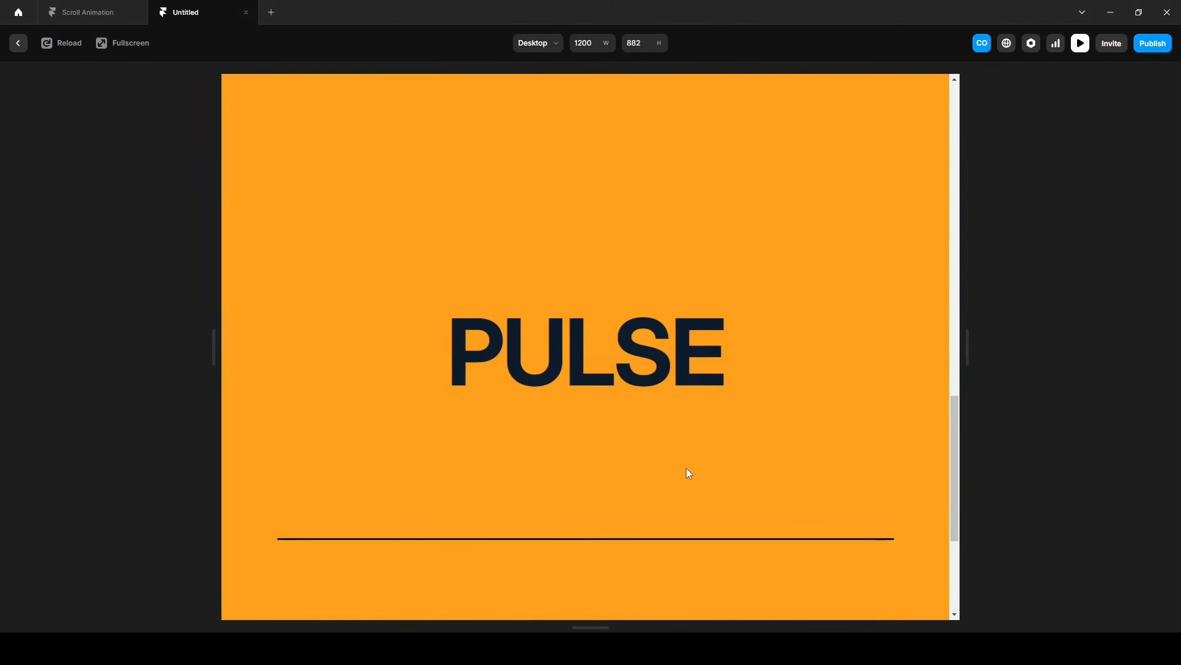
scroll(687, 468, "up", 5)
scroll(686, 469, "up", 8)
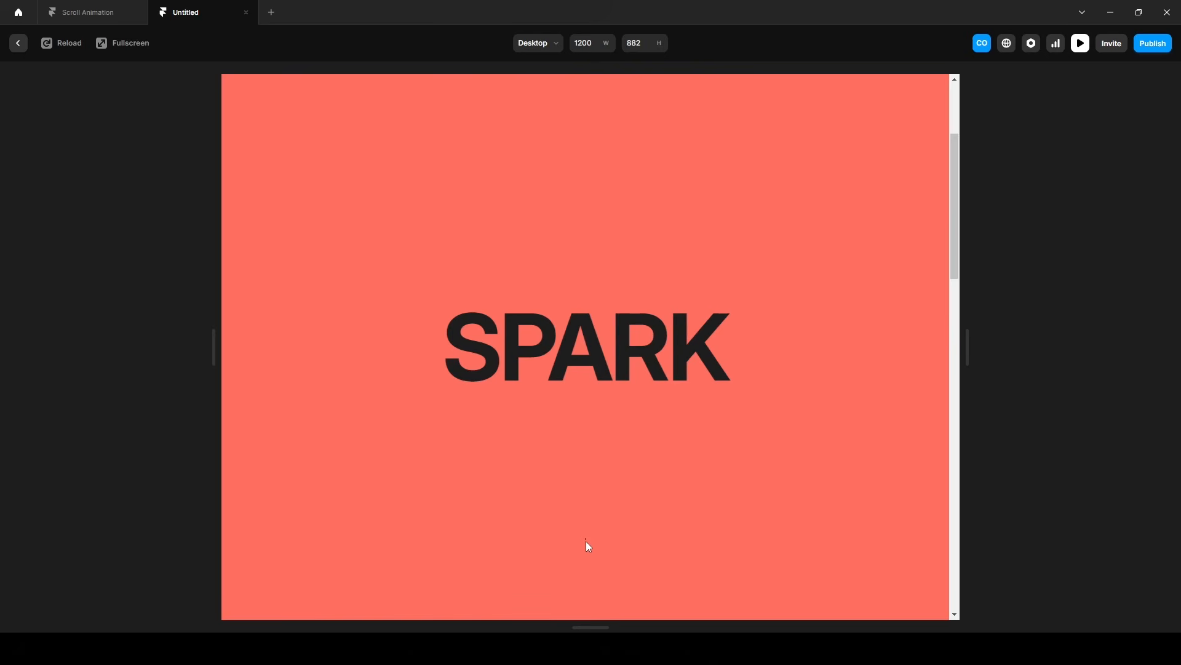
Open the Main component for editing and set the opacity of Variant 1's Line layer to 0.
left_click(86, 13)
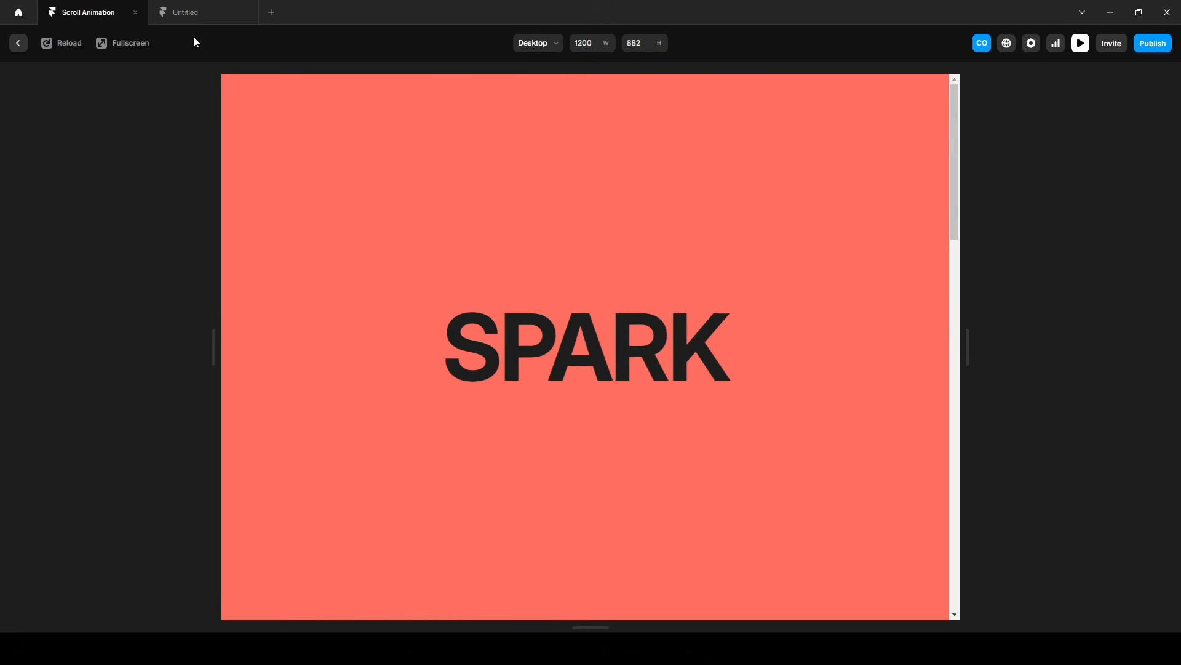
key("ctrl+Tab")
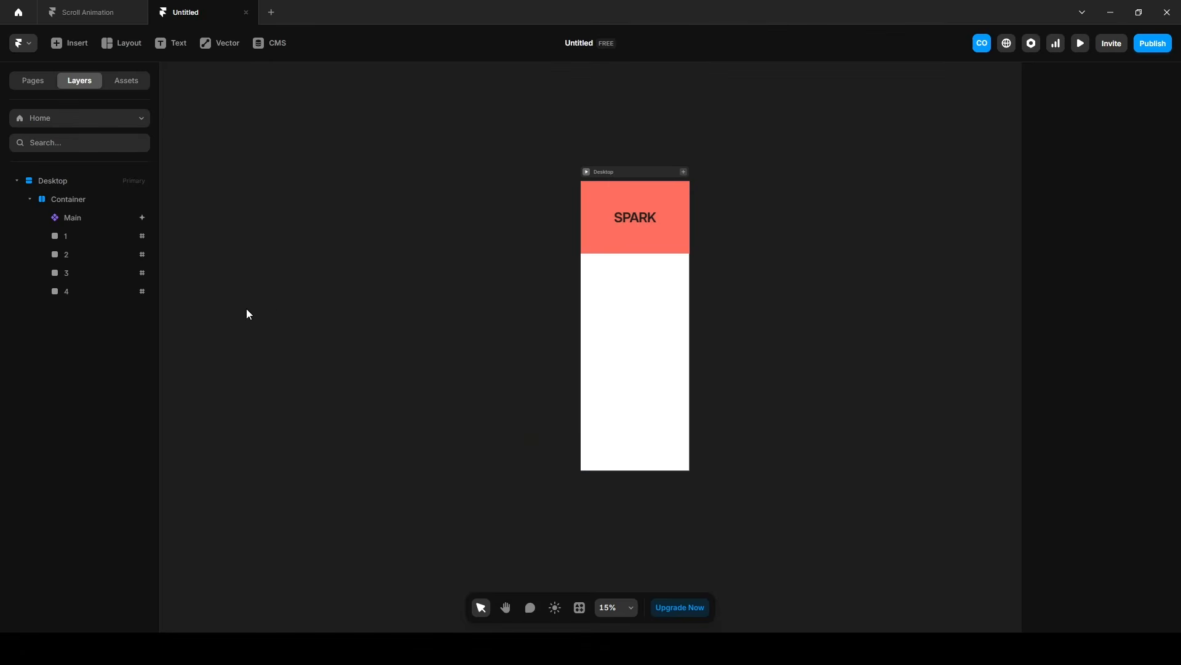
left_click(76, 217)
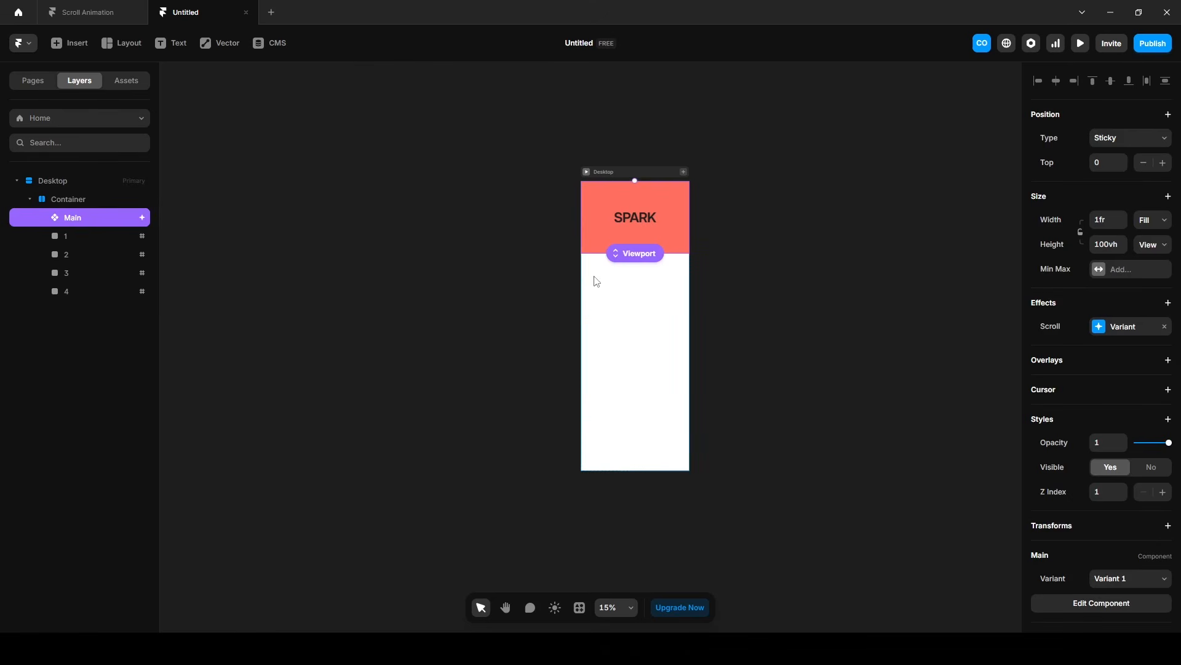
double_click(619, 219)
left_click(86, 212)
left_click(1102, 317)
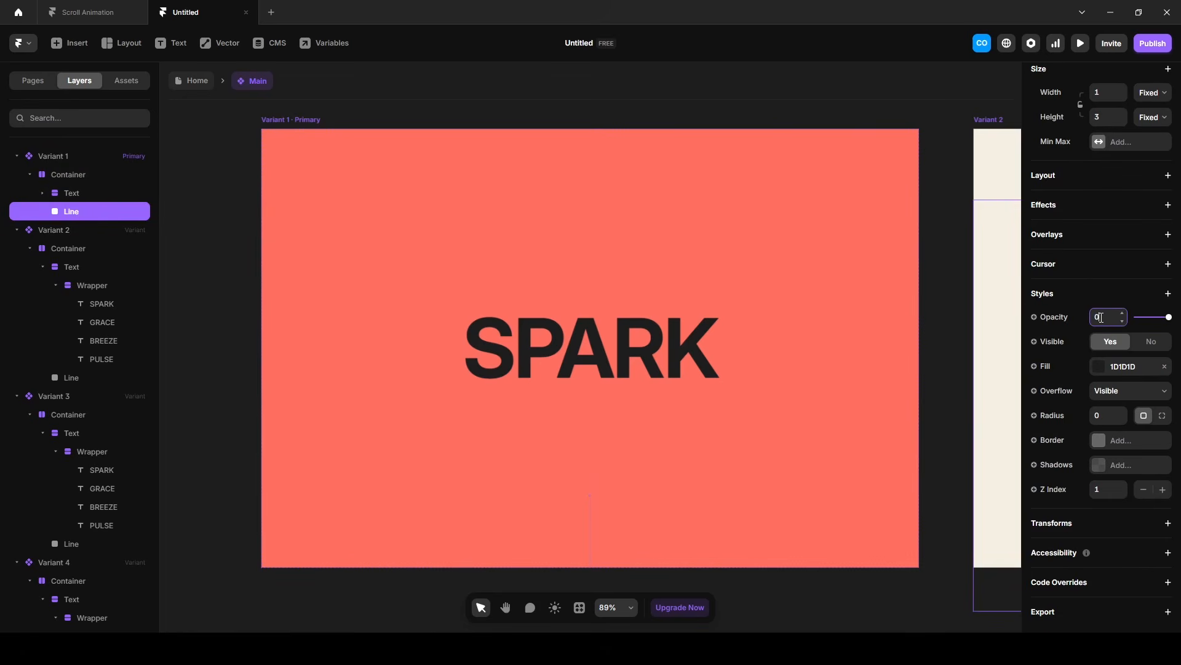
left_click(409, 398)
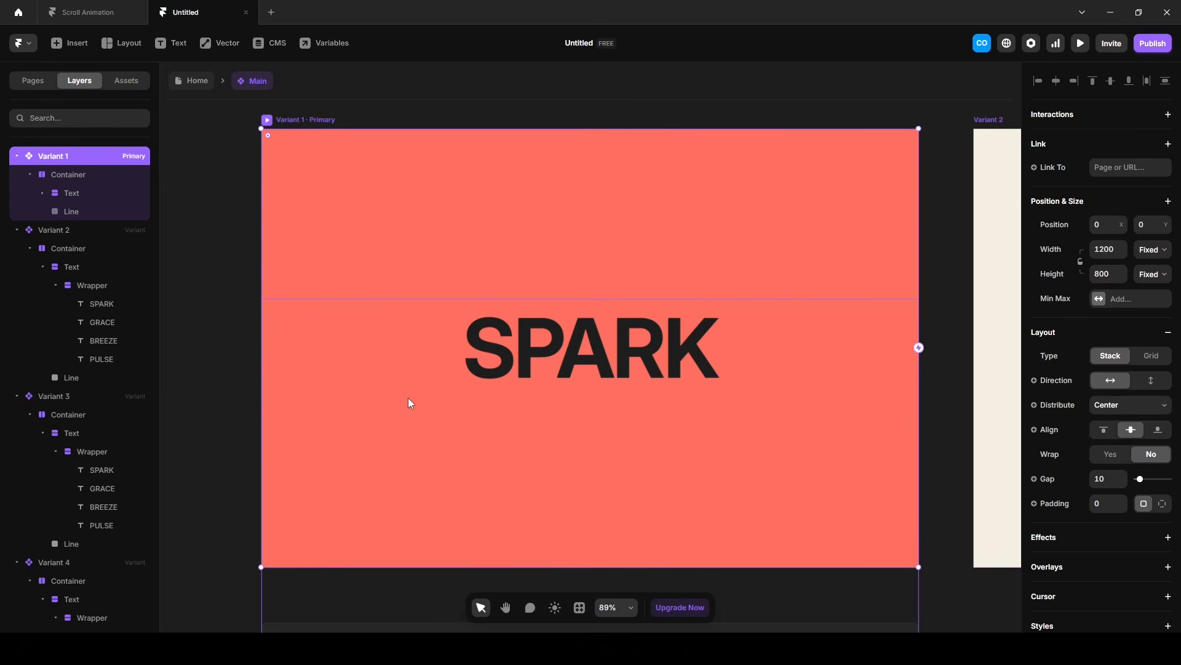
Make the Line layers of Variants 2, 3 and 4 fully opaque together.
left_click(99, 376)
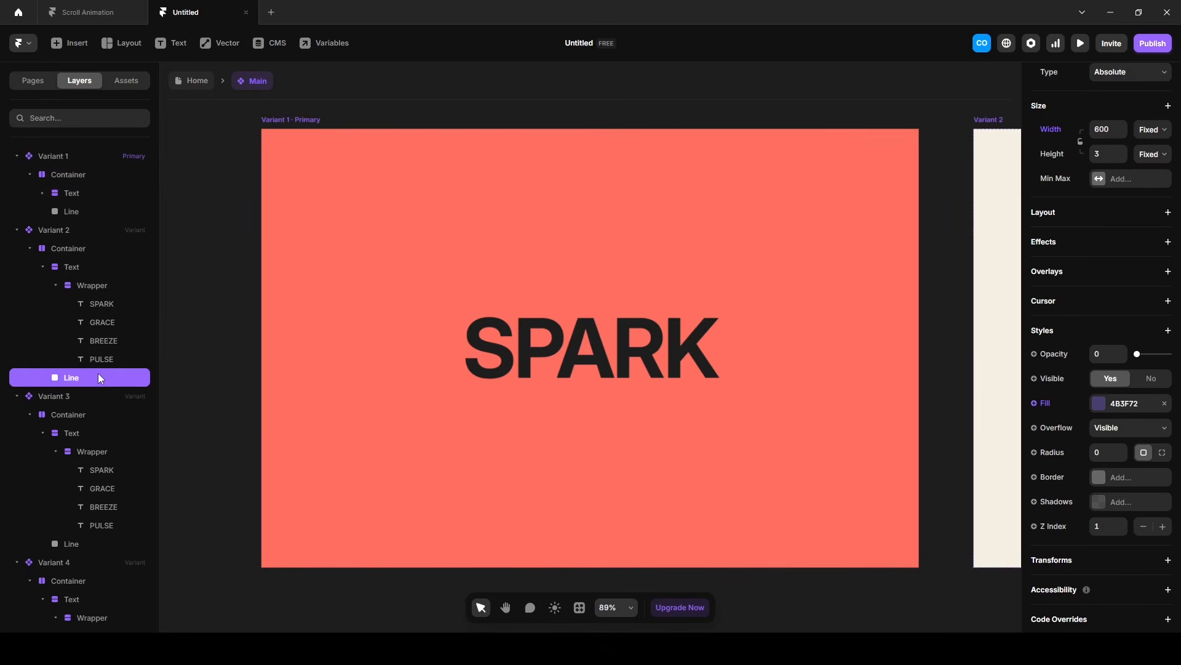
scroll(93, 394, "down", 3)
left_click(84, 450, "shift")
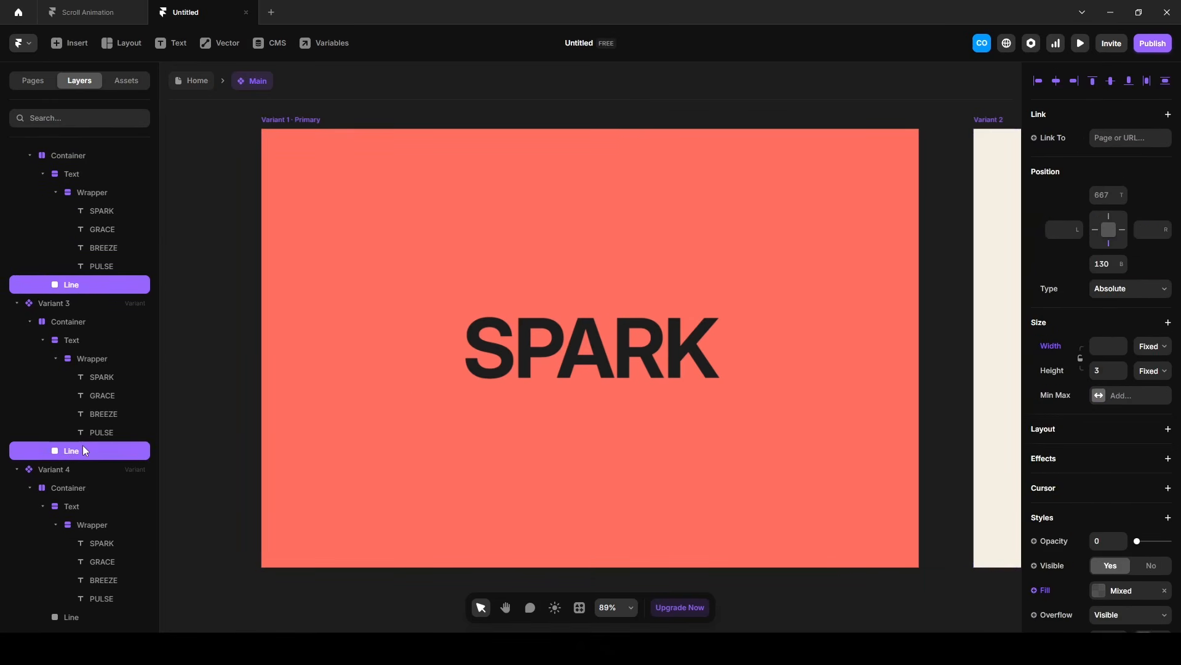
left_click(67, 616, "shift")
left_click(1099, 539)
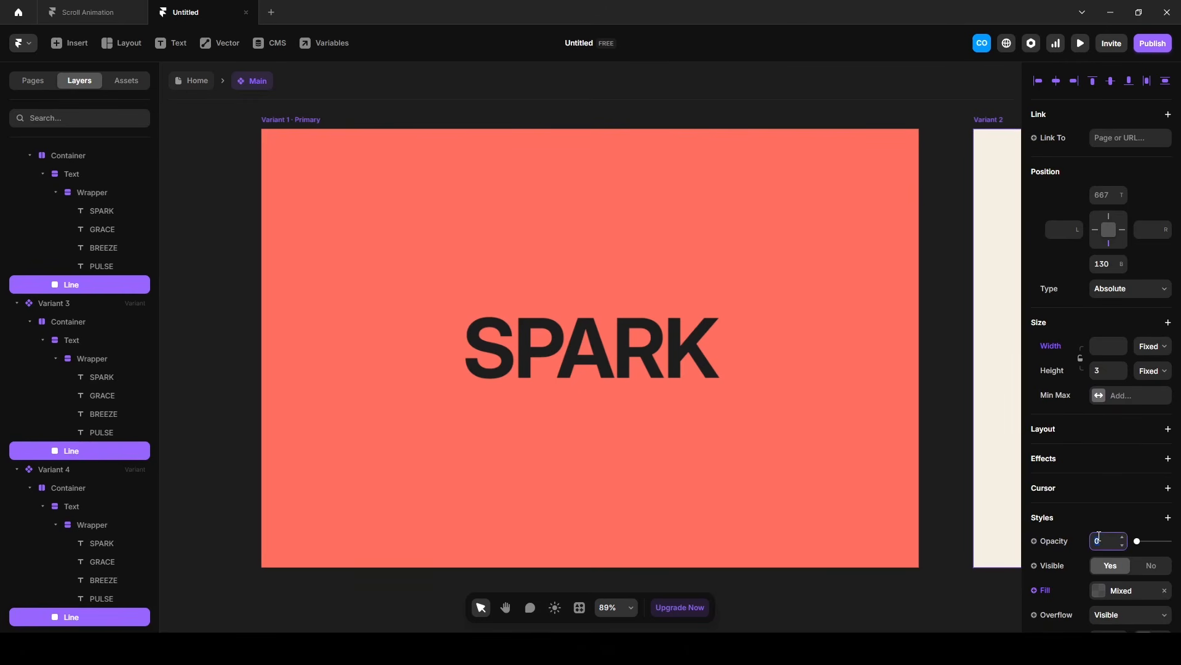
key("Return")
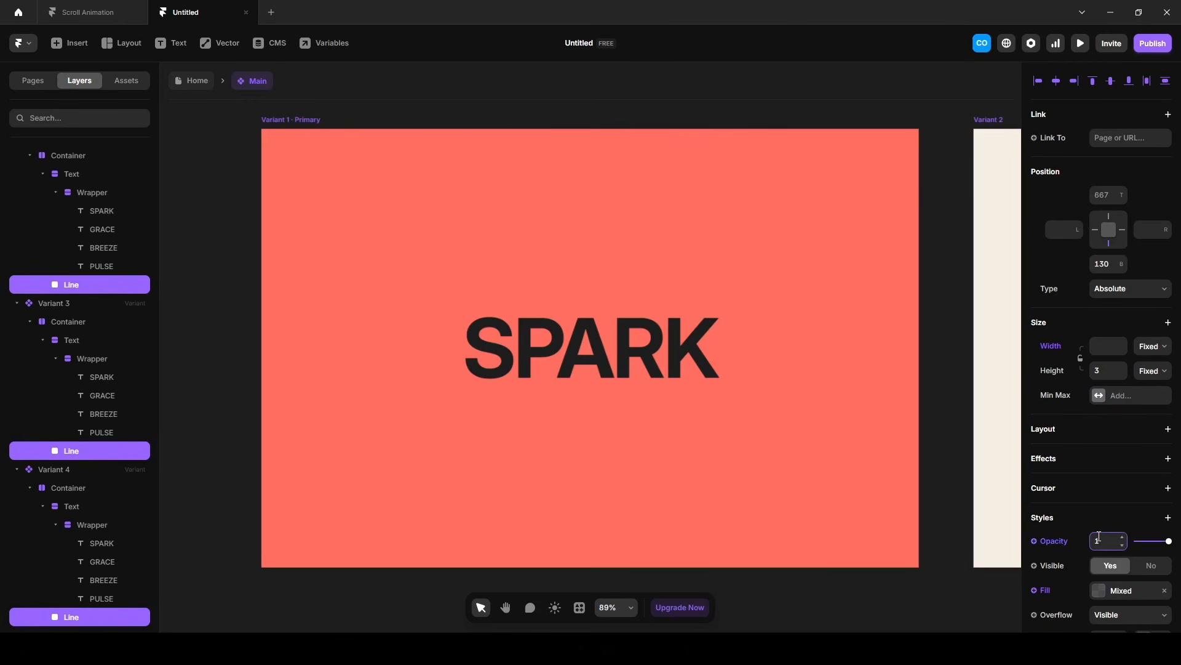
Return to the Home page and preview the scroll animation, scrolling down and up through all variants to check the line.
left_click(192, 81)
left_click(1083, 47)
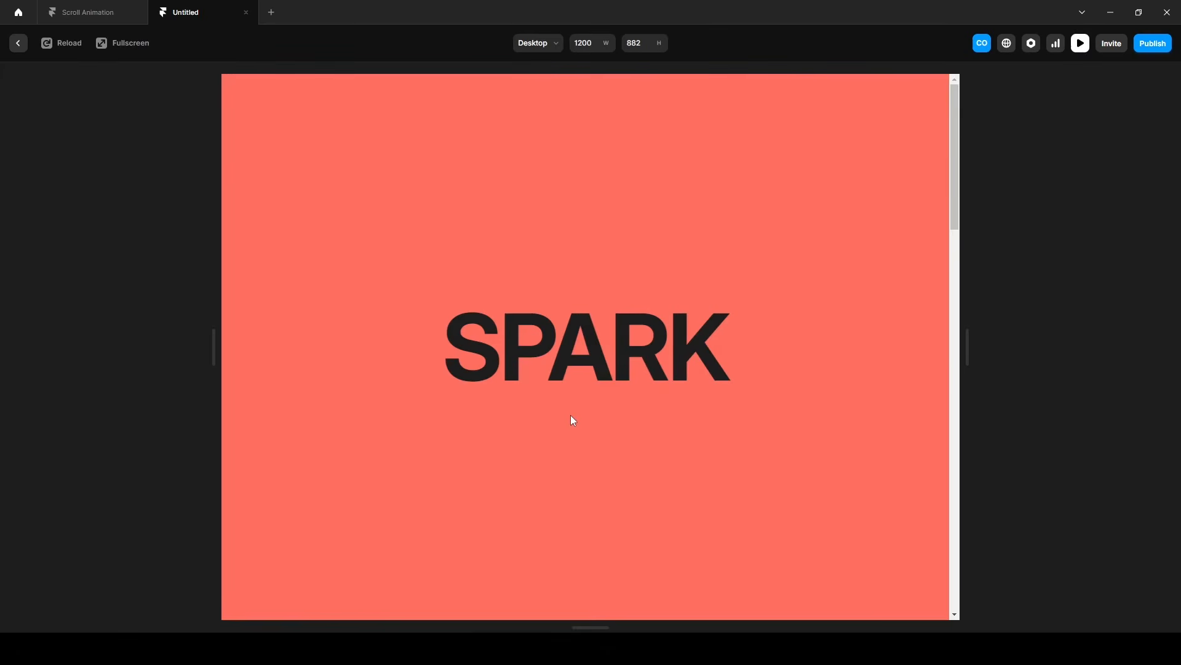
scroll(570, 416, "down", 3)
scroll(570, 417, "down", 3)
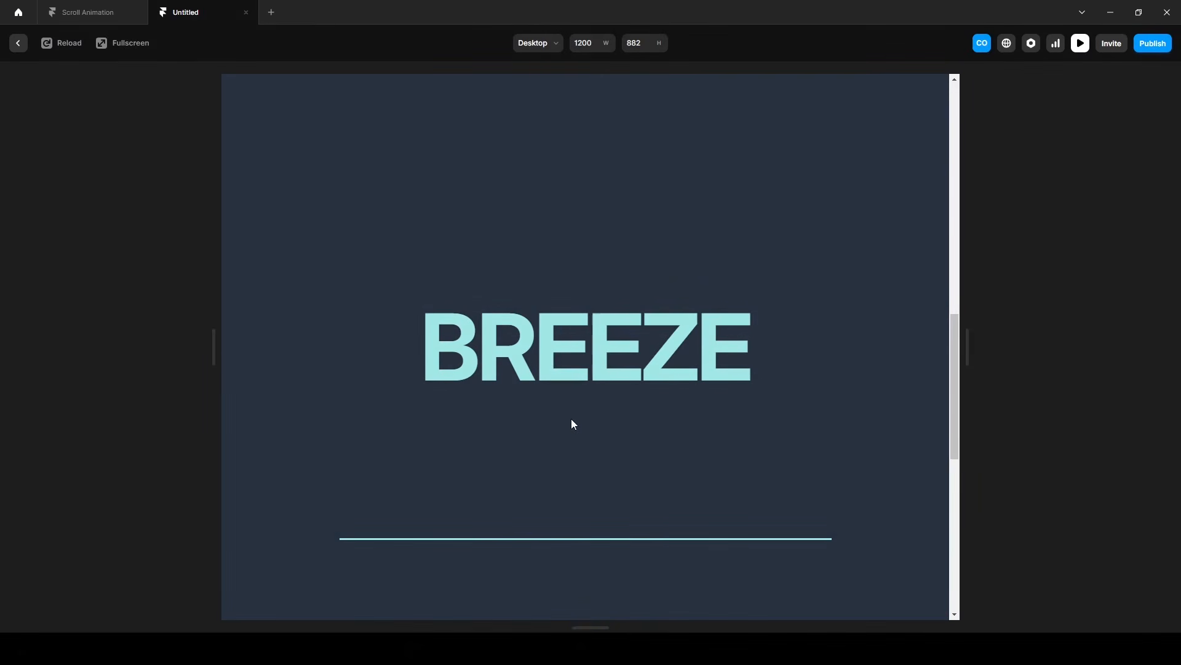
scroll(571, 420, "down", 3)
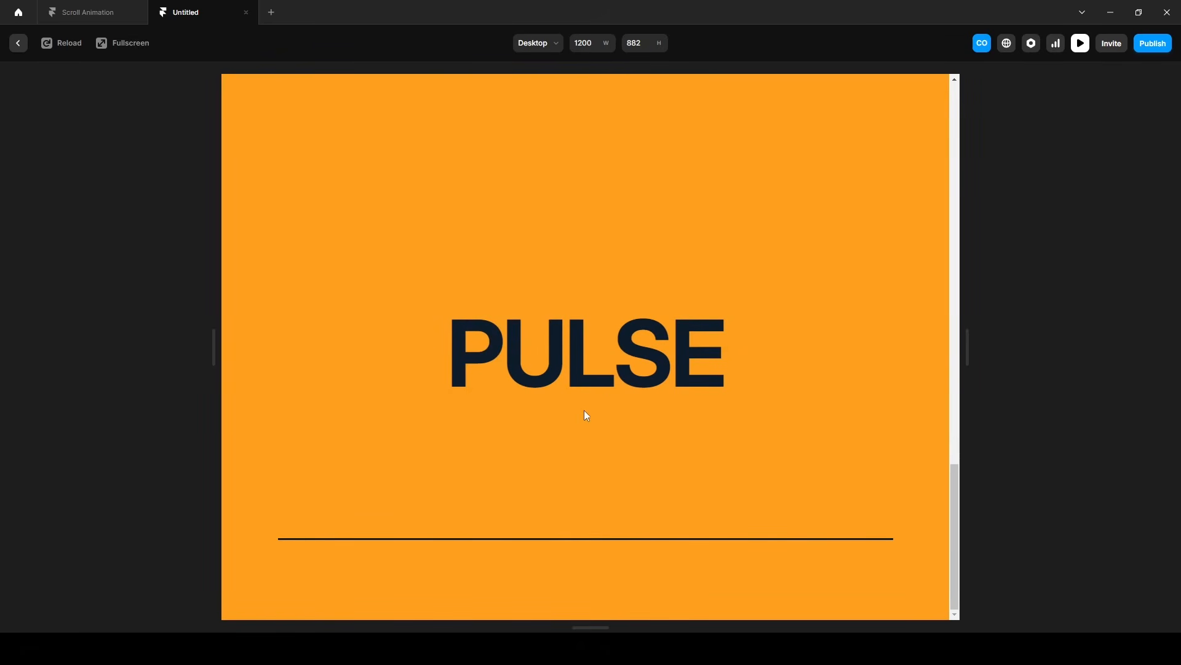
scroll(688, 475, "up", 5)
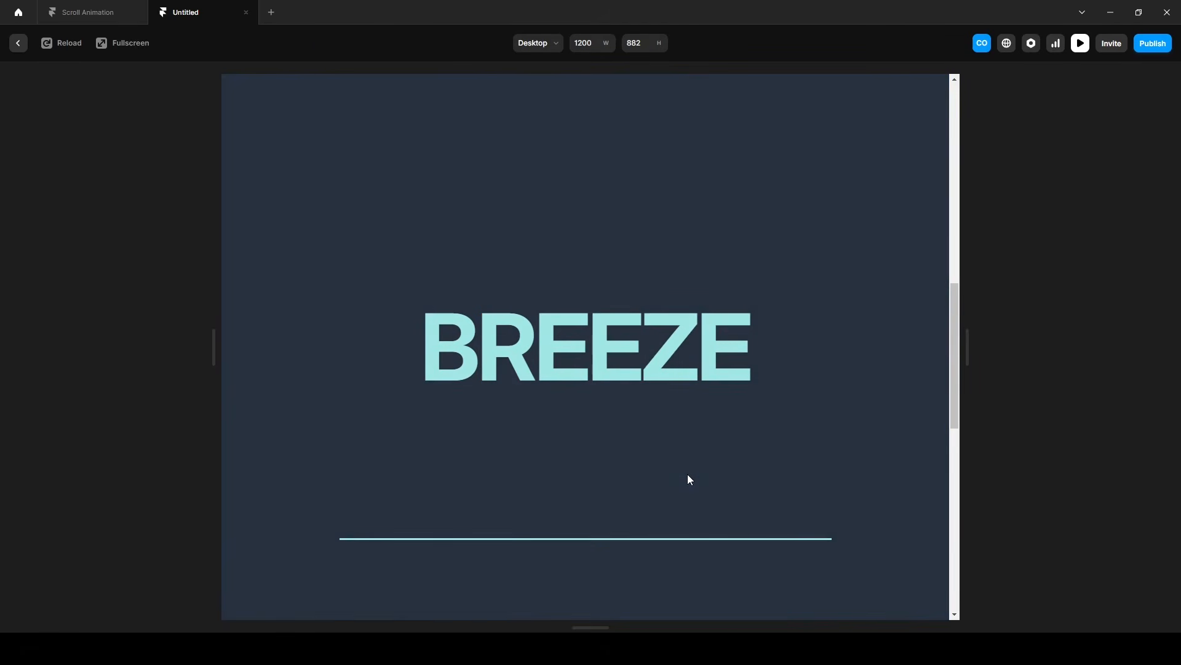
scroll(688, 475, "up", 5)
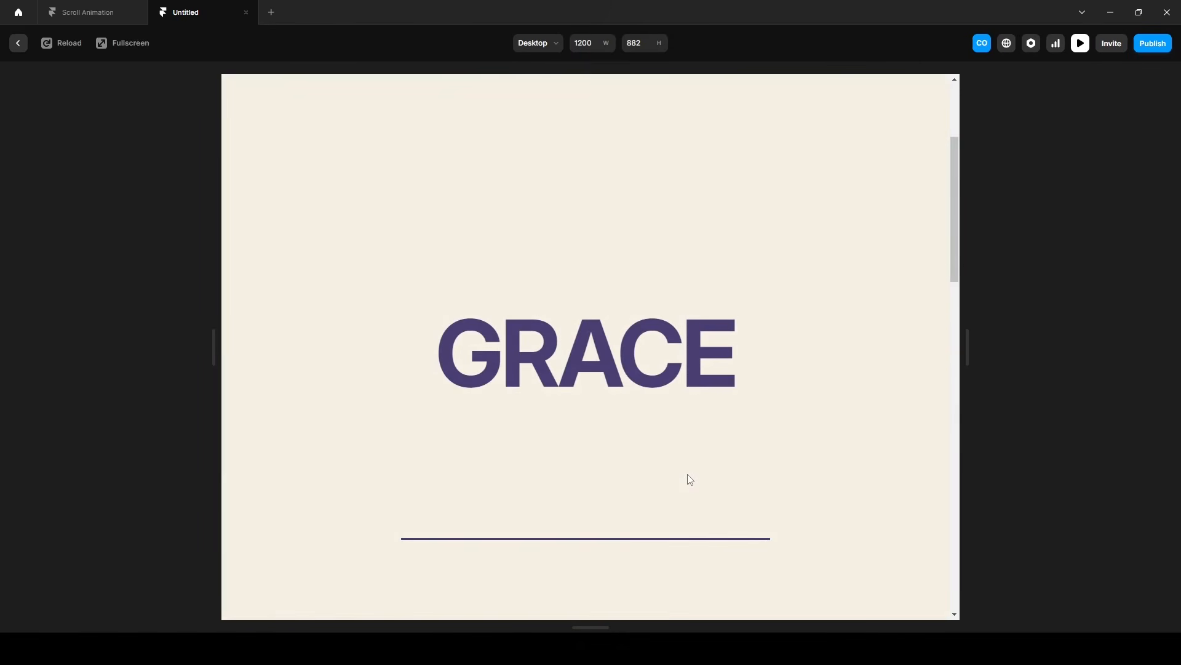
scroll(688, 475, "down", 5)
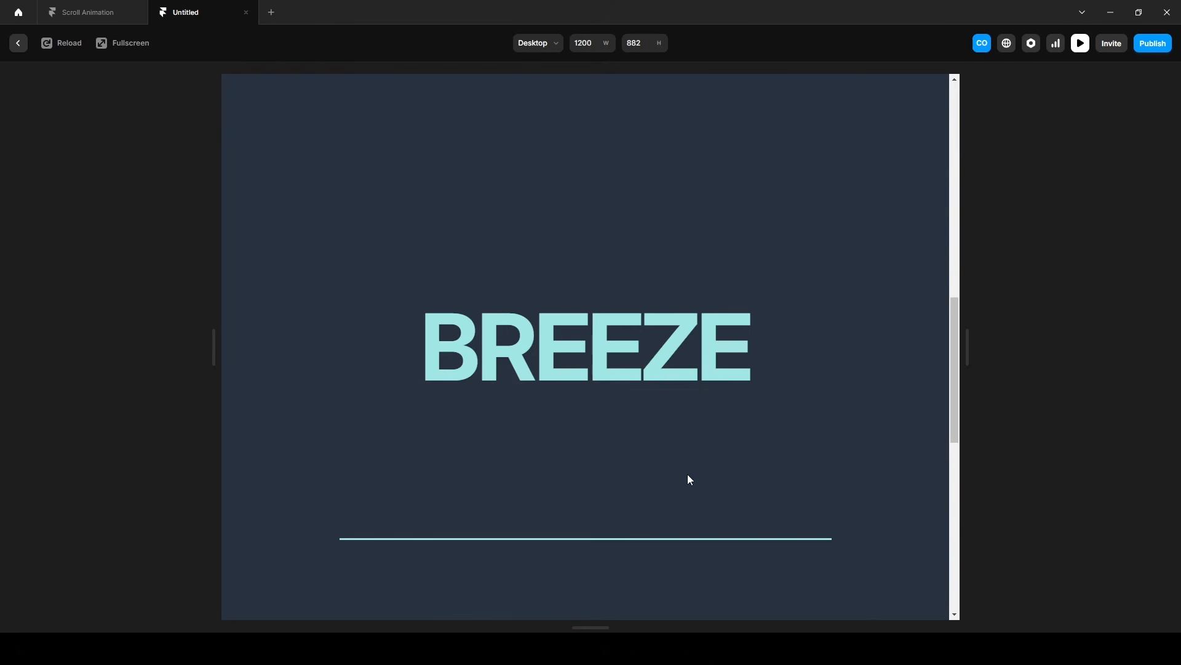
scroll(688, 475, "up", 3)
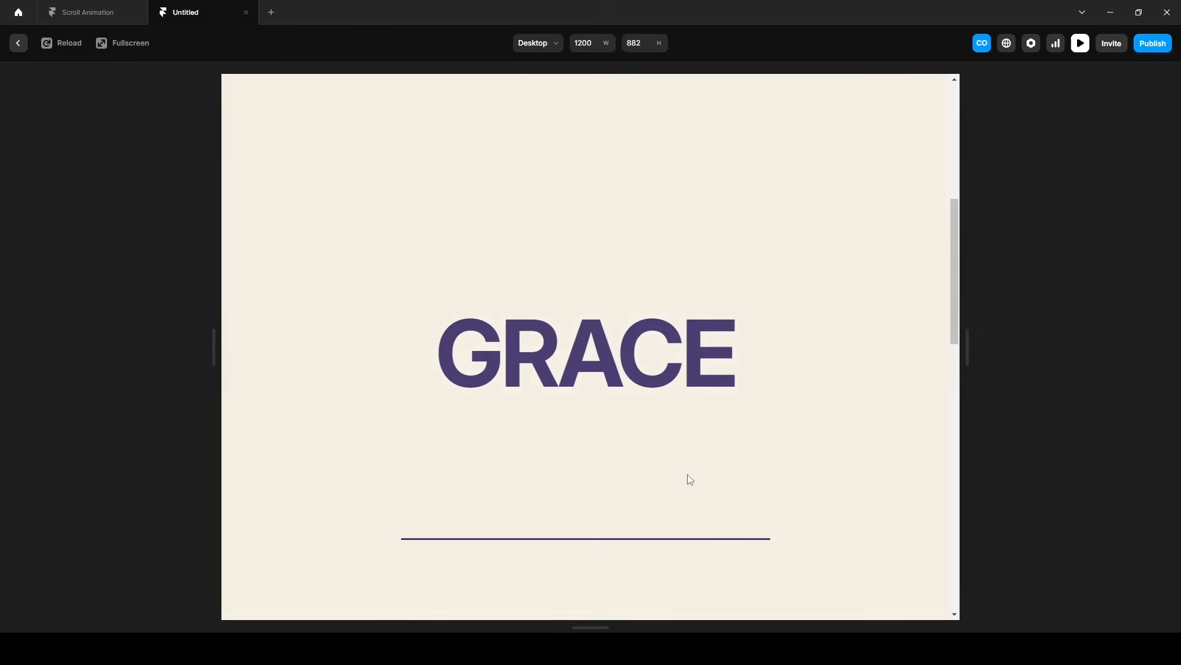
scroll(688, 475, "up", 2)
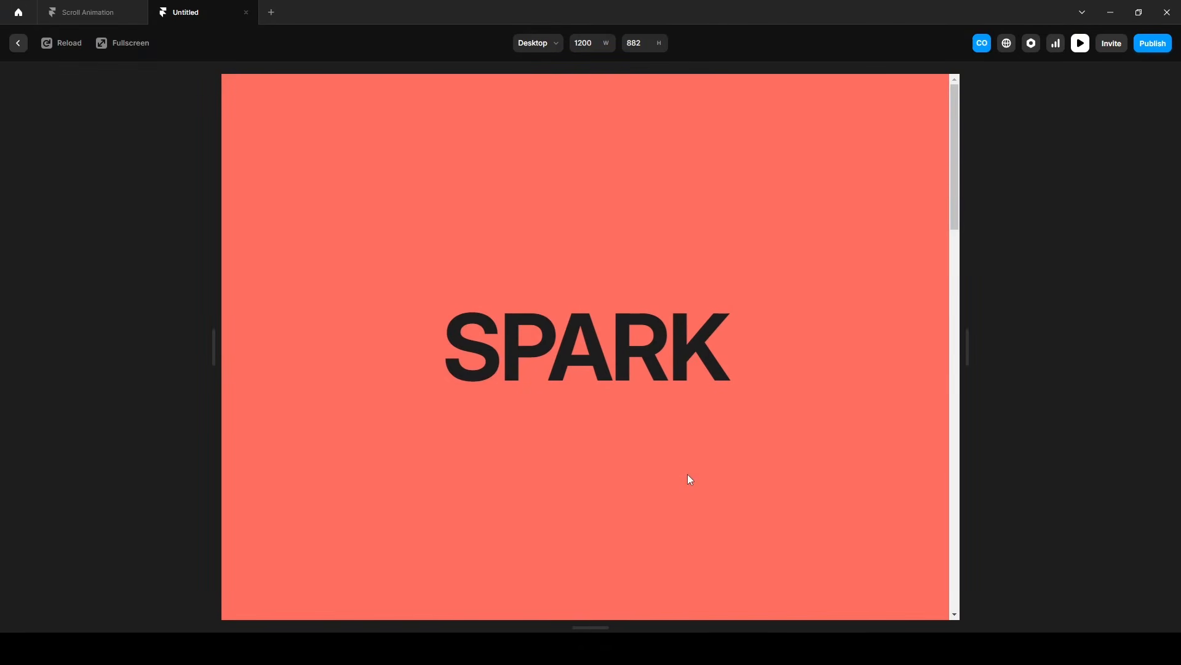
scroll(688, 475, "down", 5)
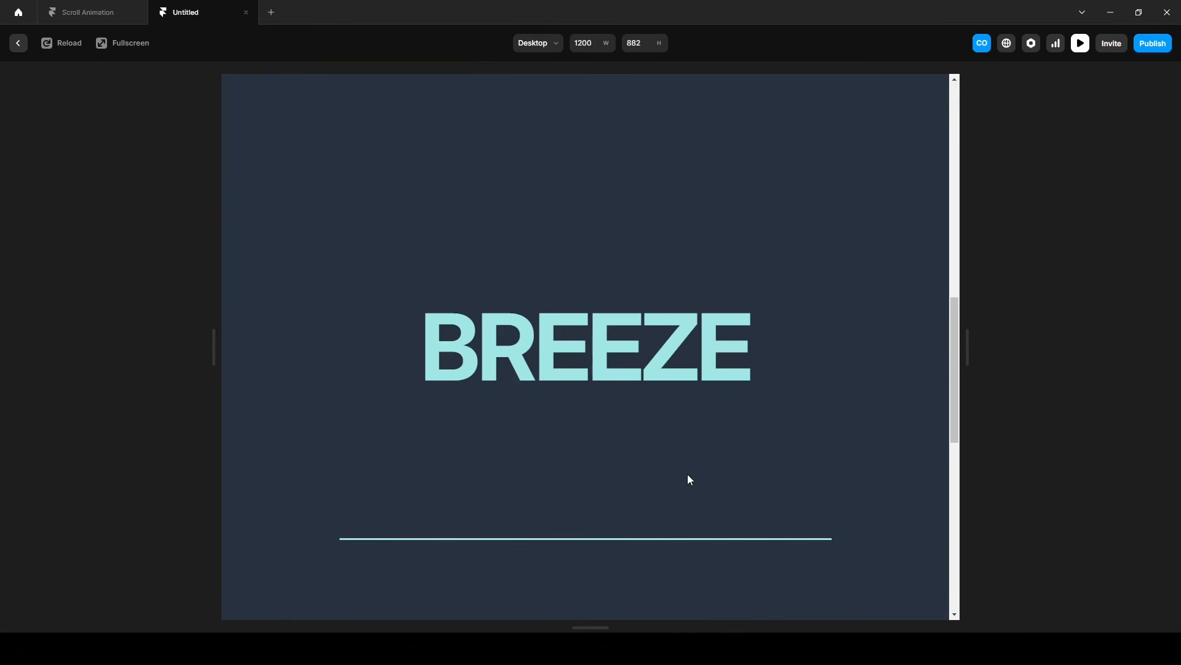
scroll(688, 474, "down", 3)
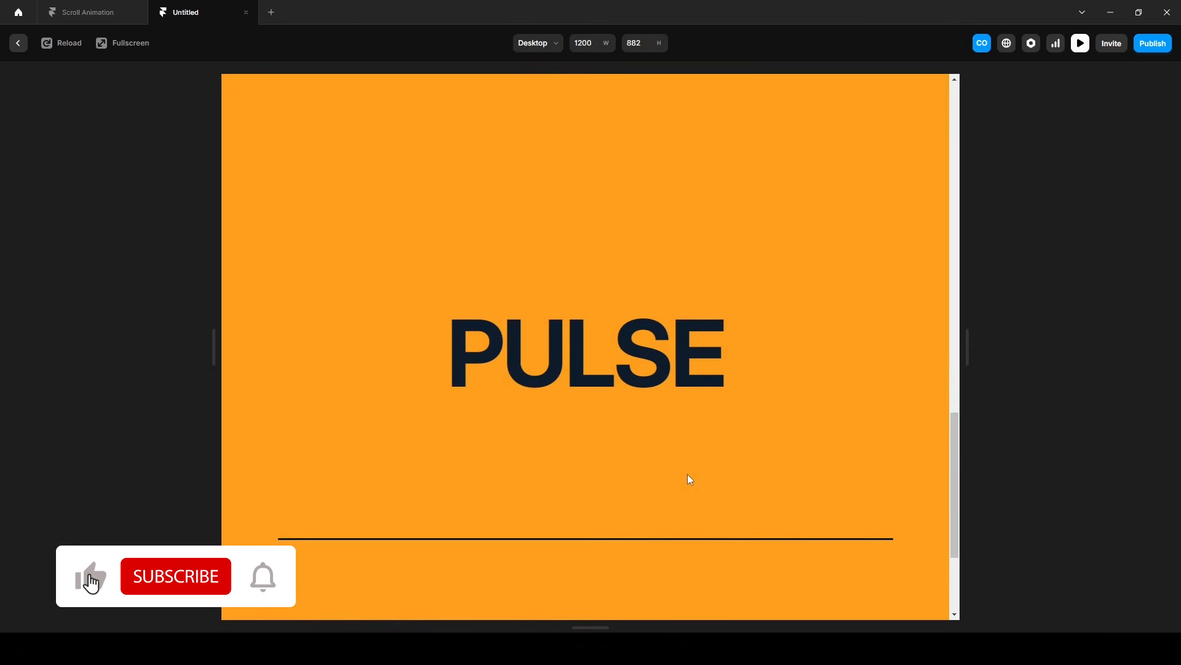
scroll(689, 479, "up", 3)
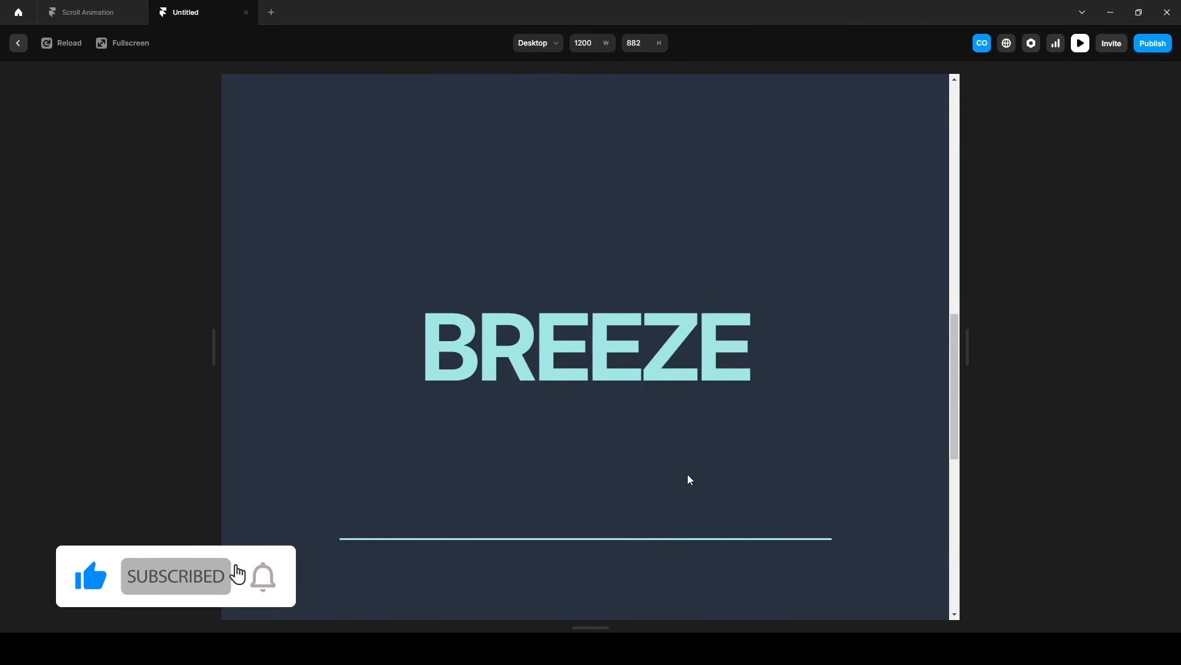
scroll(688, 475, "up", 3)
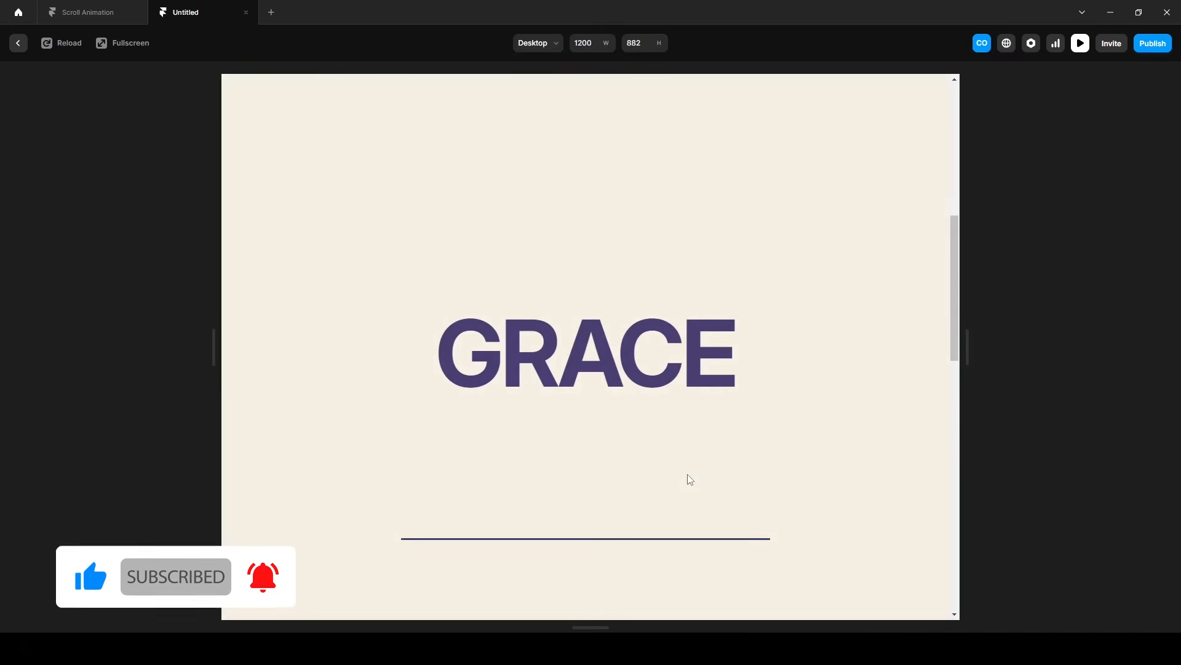